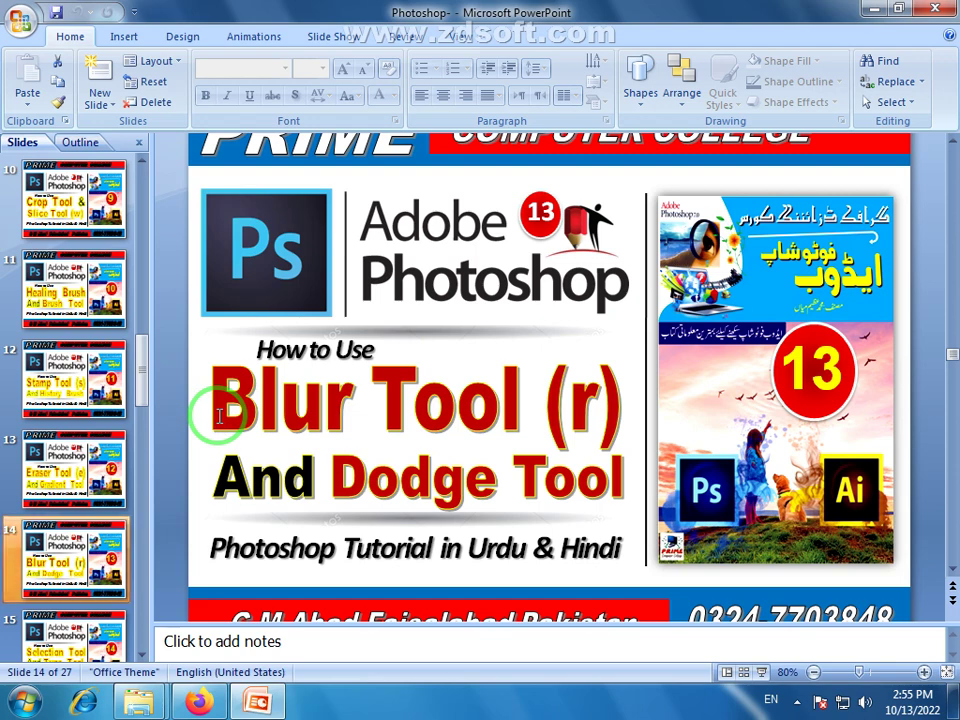
{"action": "left_click_drag", "start_coordinate": [218, 415], "coordinate": [580, 410]}
{"action": "left_click", "coordinate": [313, 476]}
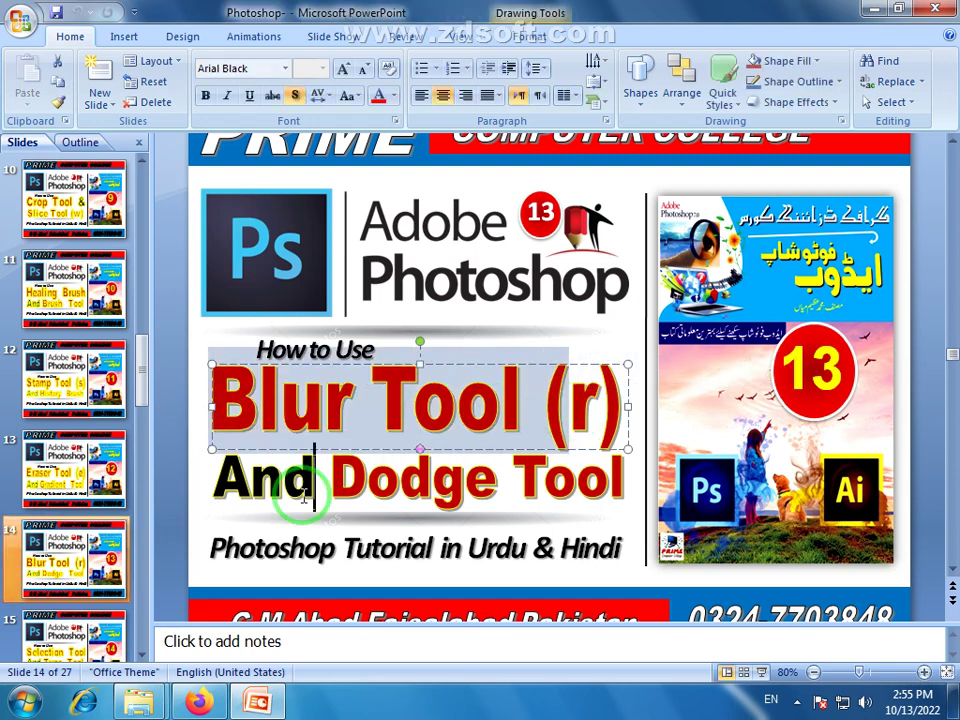
{"action": "mouse_move", "coordinate": [214, 476]}
{"action": "left_mouse_down"}
{"action": "mouse_move", "coordinate": [514, 482]}
{"action": "mouse_move", "coordinate": [636, 535]}
{"action": "left_mouse_up"}
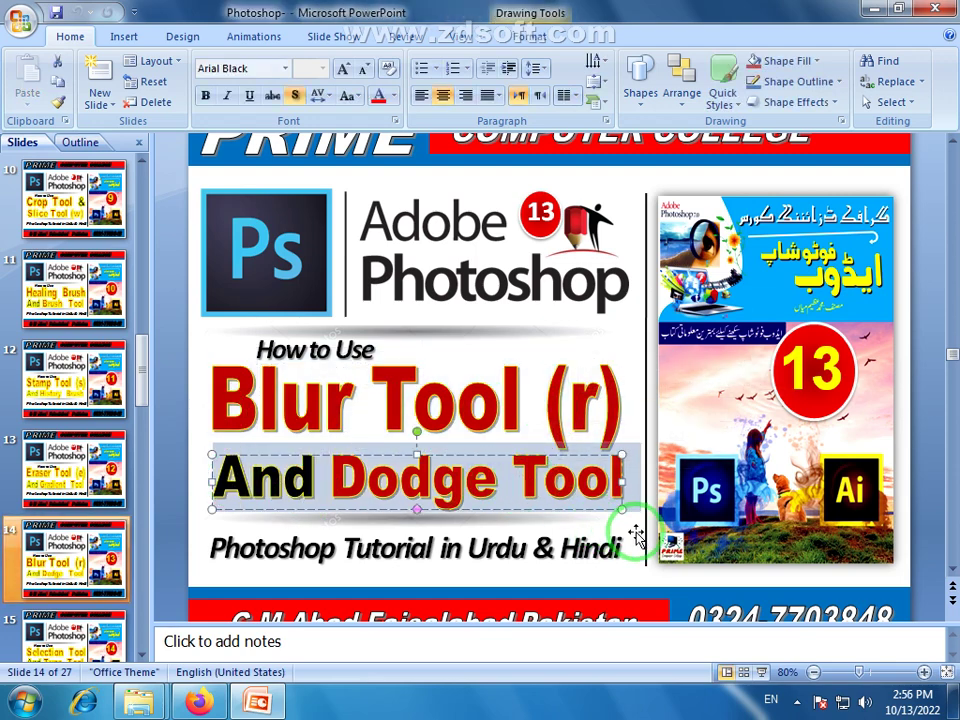
{"action": "left_click", "coordinate": [640, 543]}
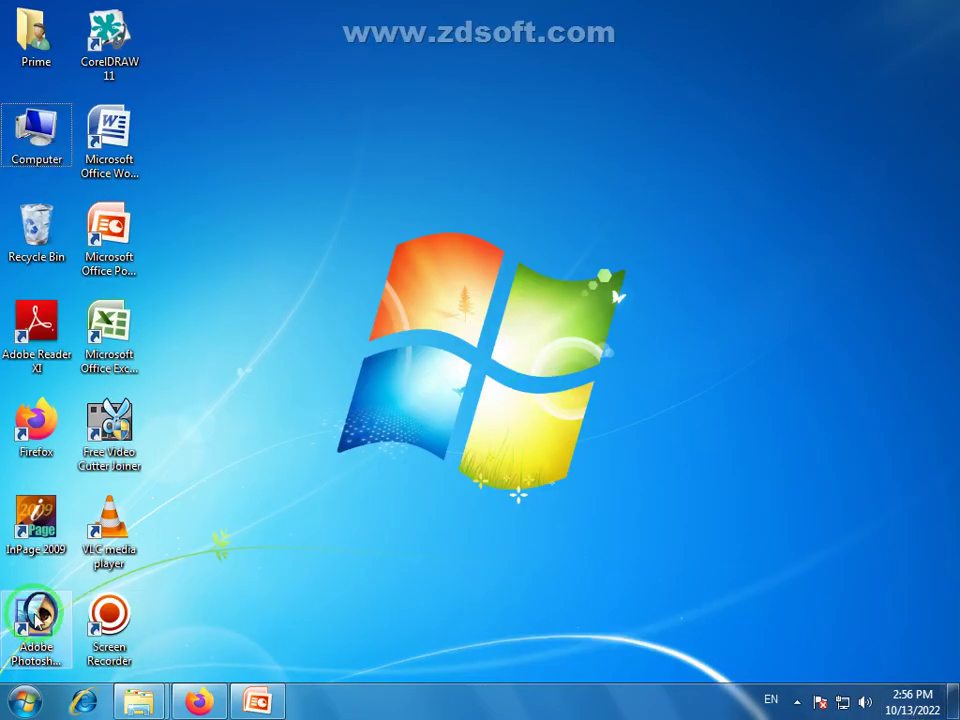
Launch Adobe Photoshop from the desktop and cancel its registration prompt
{"action": "left_click", "coordinate": [36, 625]}
{"action": "double_click", "coordinate": [37, 640]}
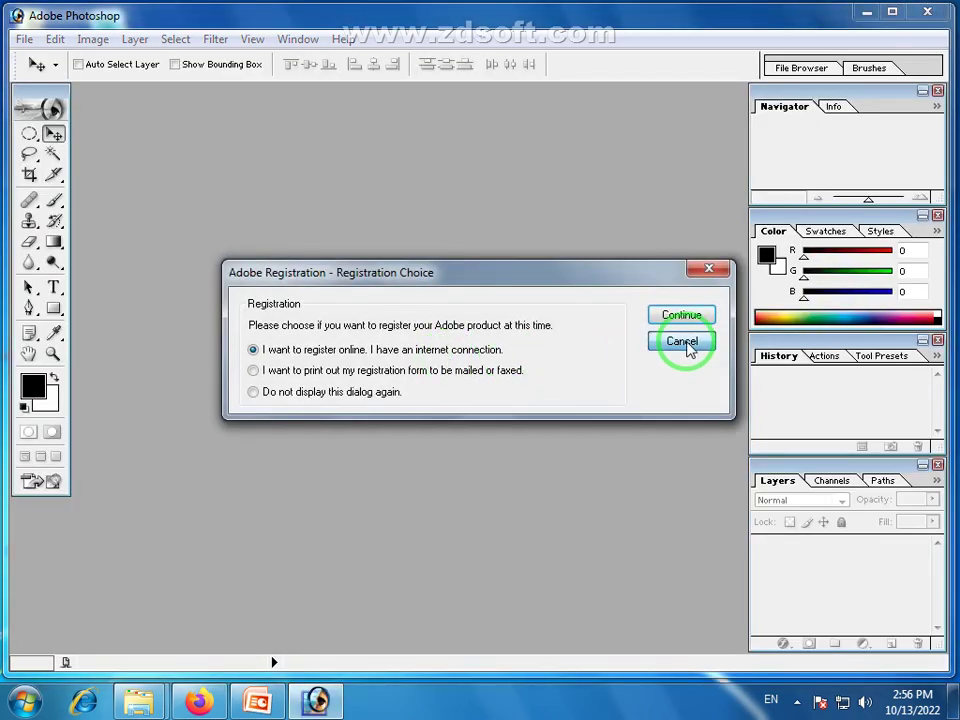
{"action": "left_click", "coordinate": [684, 343]}
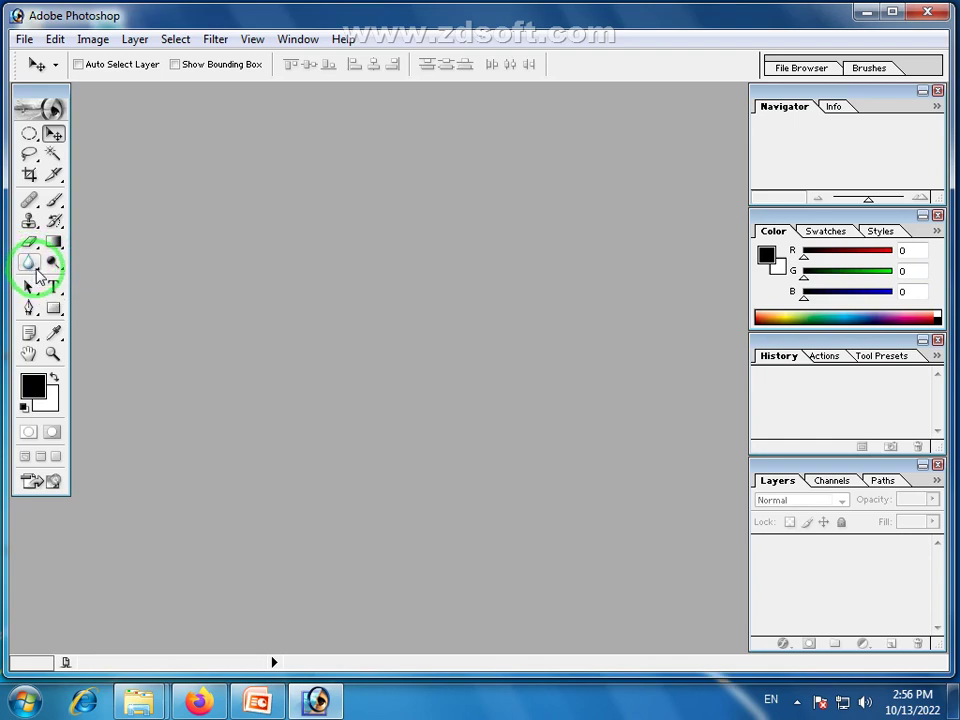
Look through the variants grouped with the Blur and Dodge tools, ending with the Blur Tool active
{"action": "left_click_drag", "start_coordinate": [37, 268], "coordinate": [88, 268]}
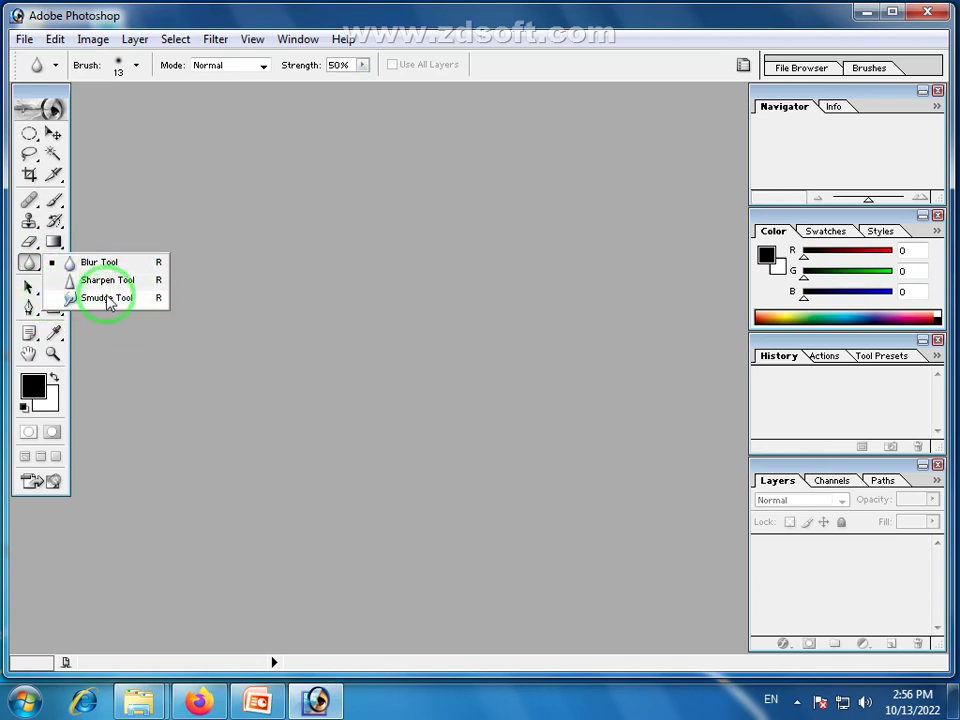
{"action": "left_click", "coordinate": [117, 227]}
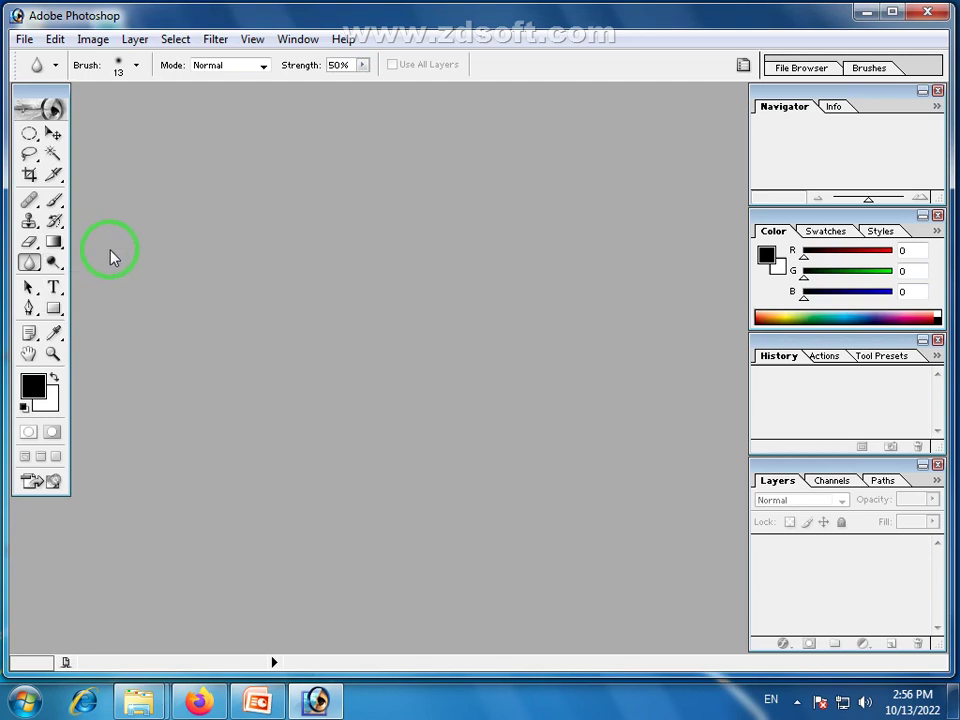
{"action": "left_click", "coordinate": [62, 266]}
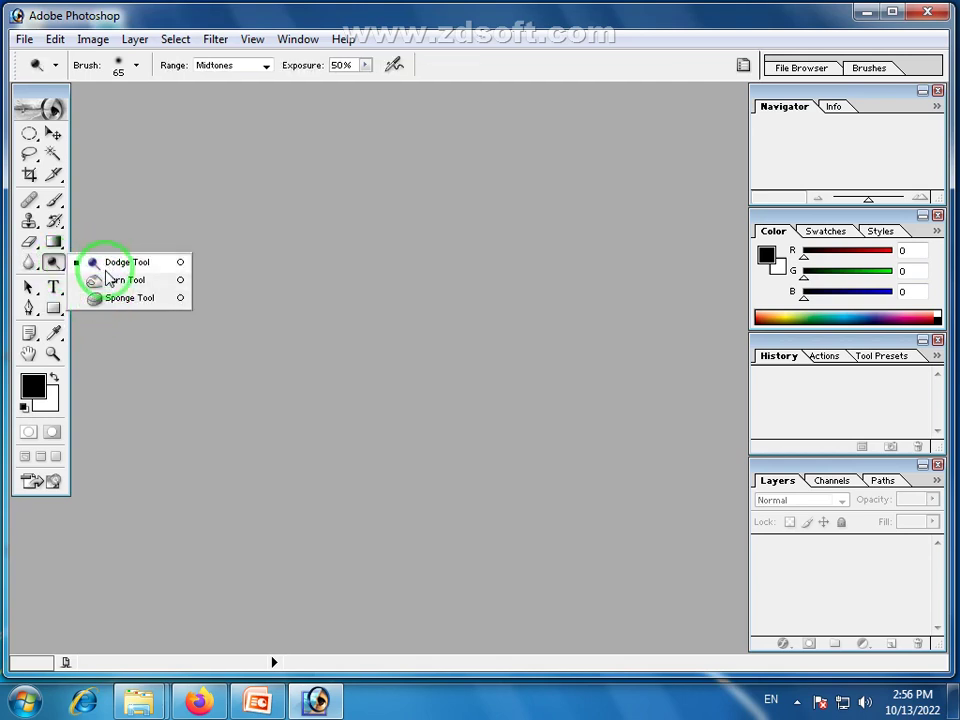
{"action": "left_click", "coordinate": [108, 277]}
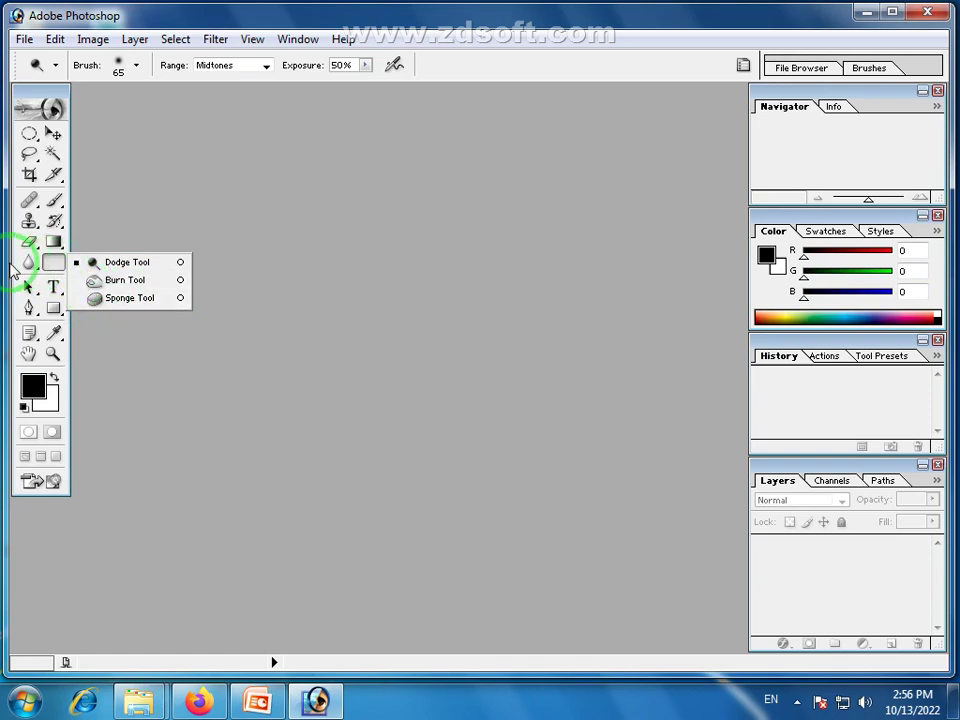
{"action": "left_click", "coordinate": [36, 267]}
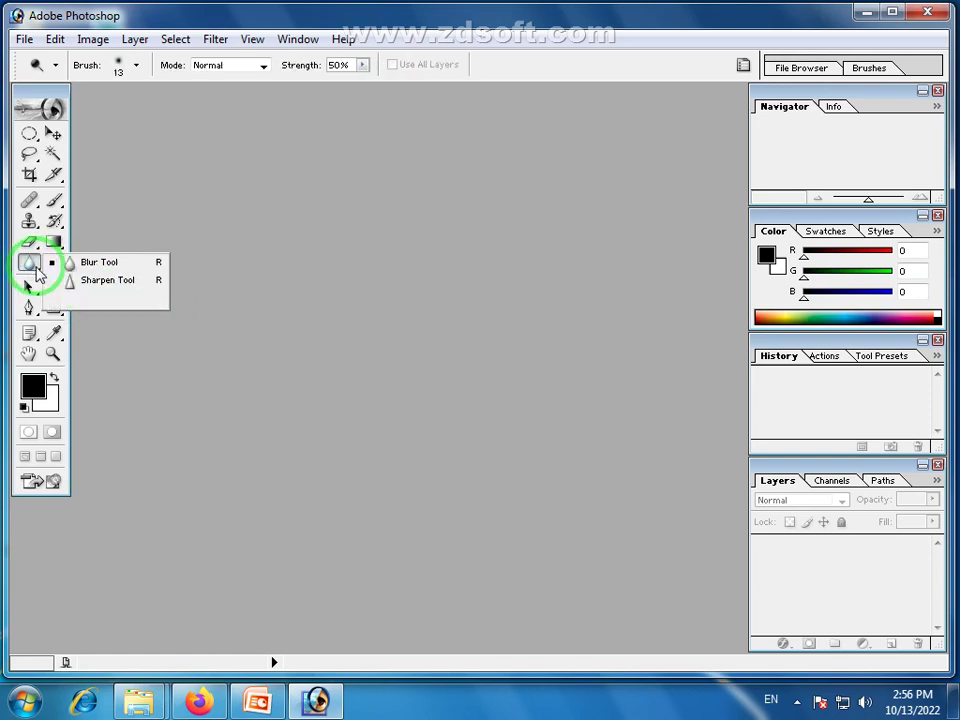
{"action": "left_click", "coordinate": [83, 266]}
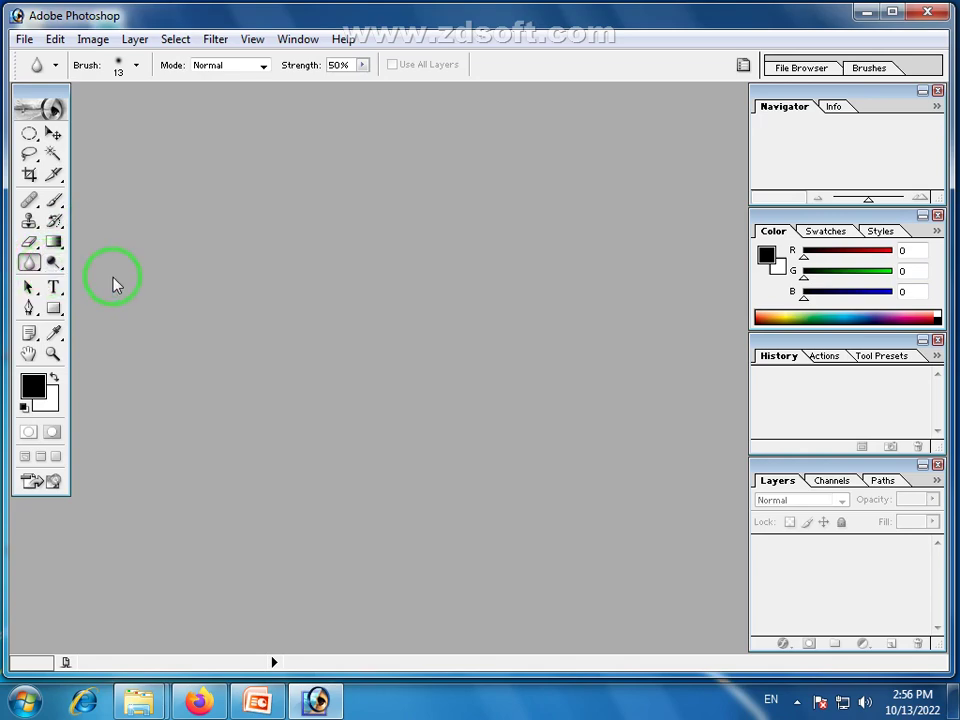
Open the Penguins picture from the Sample Pictures folder of the Pictures library in Photoshop
{"action": "mouse_move", "coordinate": [139, 702]}
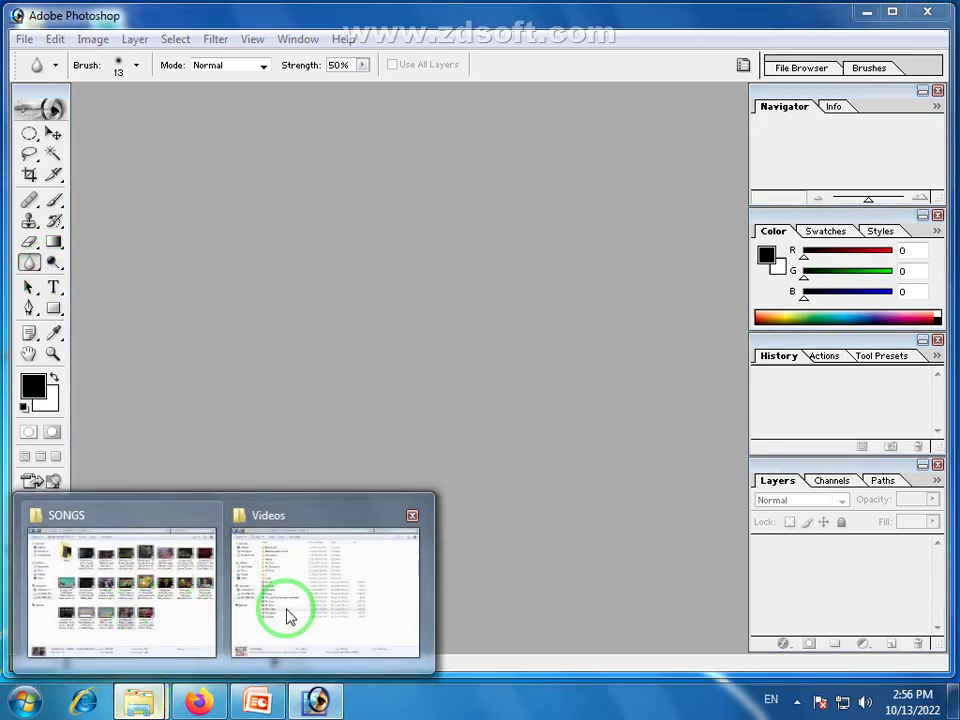
{"action": "left_click", "coordinate": [288, 617]}
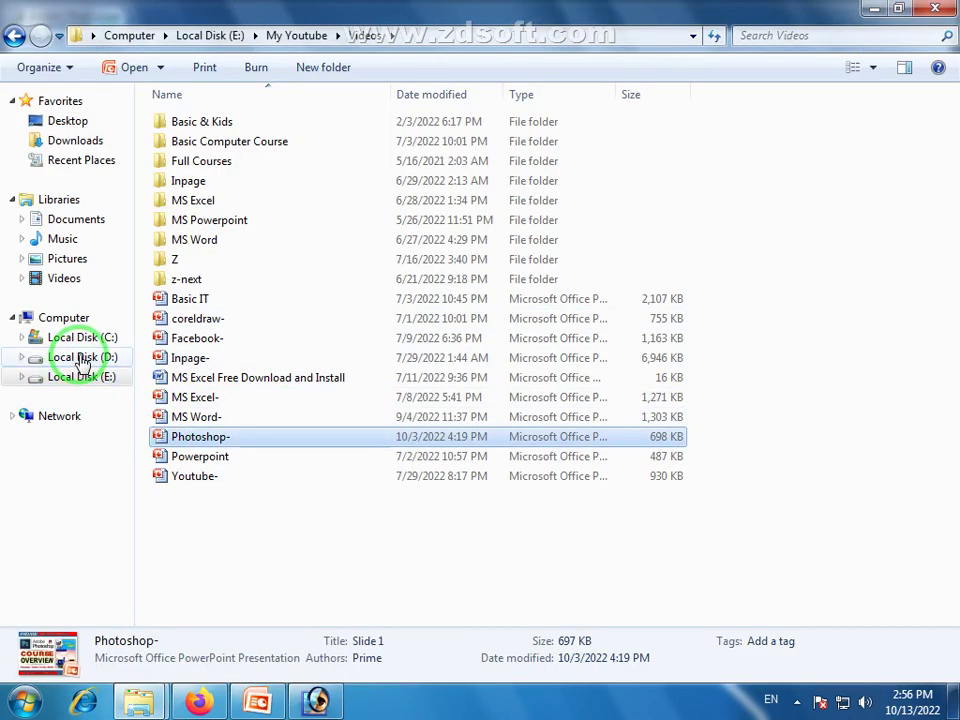
{"action": "left_click", "coordinate": [67, 259]}
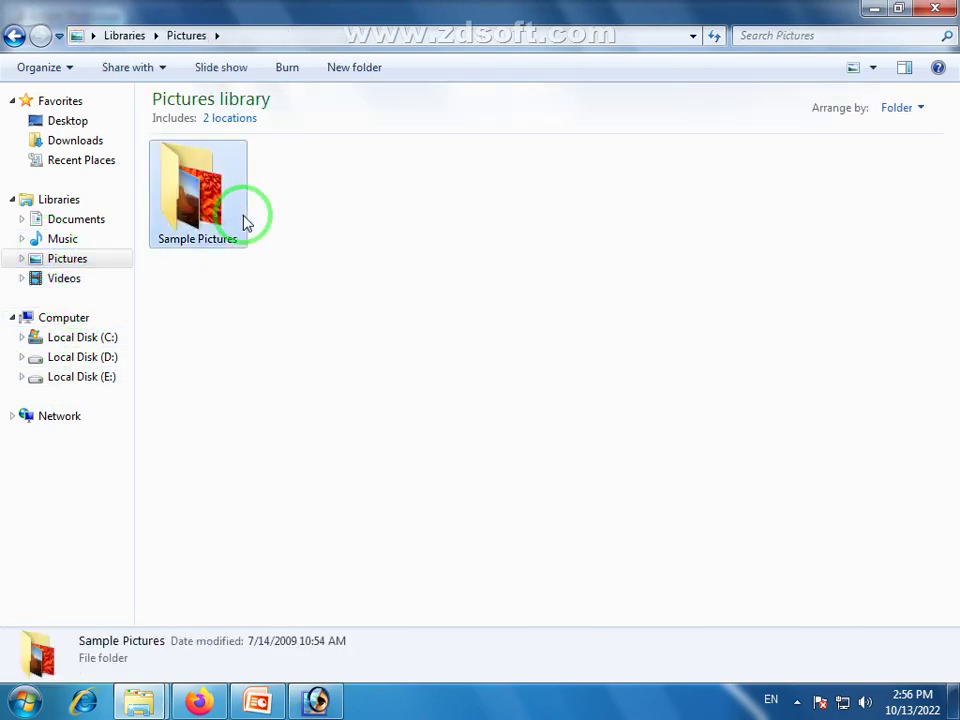
{"action": "double_click", "coordinate": [245, 220]}
{"action": "left_click", "coordinate": [785, 243]}
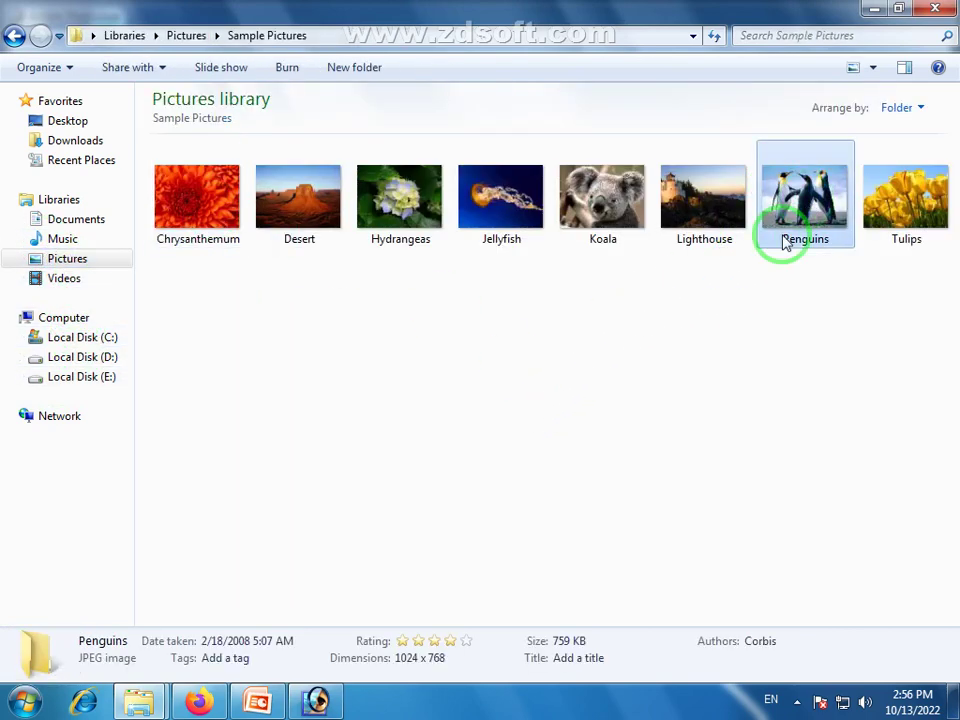
{"action": "left_click_drag", "start_coordinate": [785, 243], "coordinate": [346, 541]}
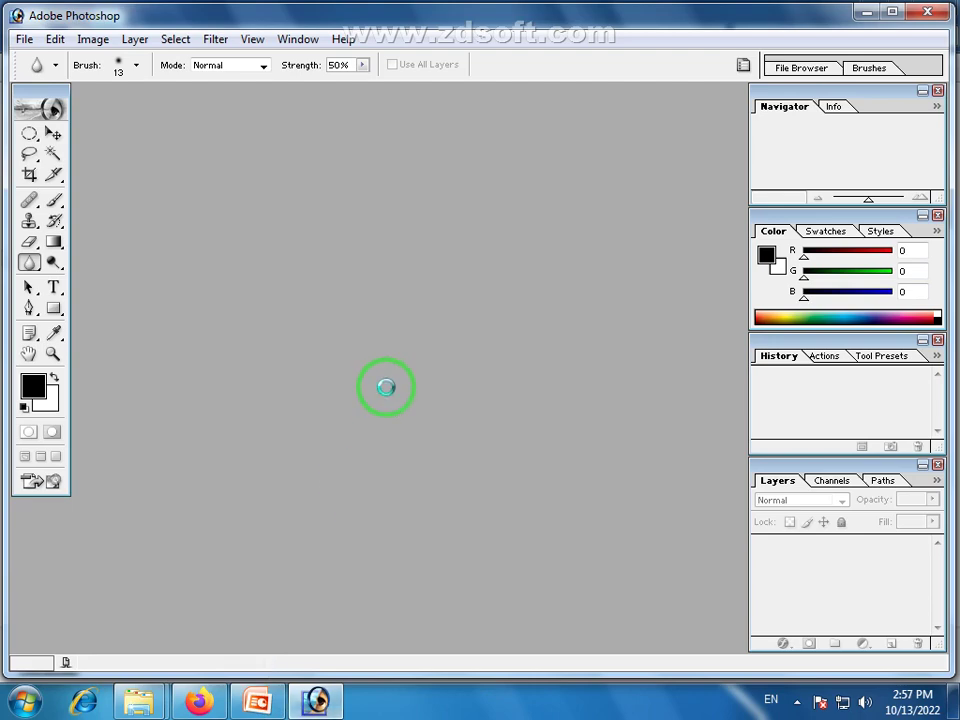
Enlarge the Penguins.jpg document window and zoom the image to 63.76%
{"action": "left_click_drag", "start_coordinate": [386, 387], "coordinate": [382, 387]}
{"action": "left_click_drag", "start_coordinate": [576, 481], "coordinate": [738, 616]}
{"action": "left_click_drag", "start_coordinate": [835, 202], "coordinate": [845, 201]}
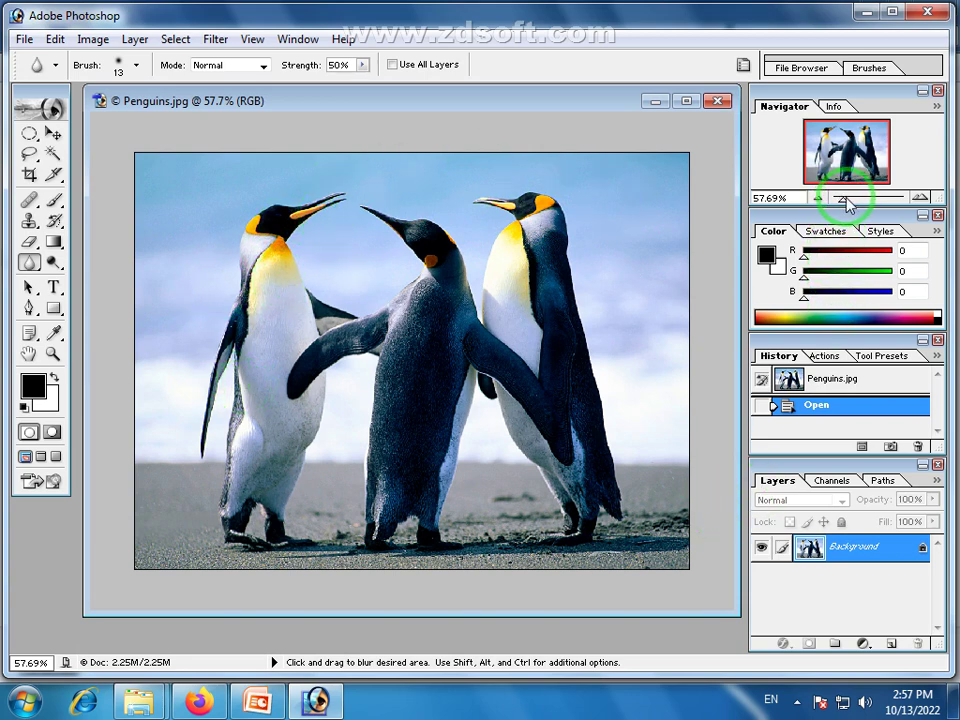
{"action": "left_click_drag", "start_coordinate": [846, 204], "coordinate": [850, 203]}
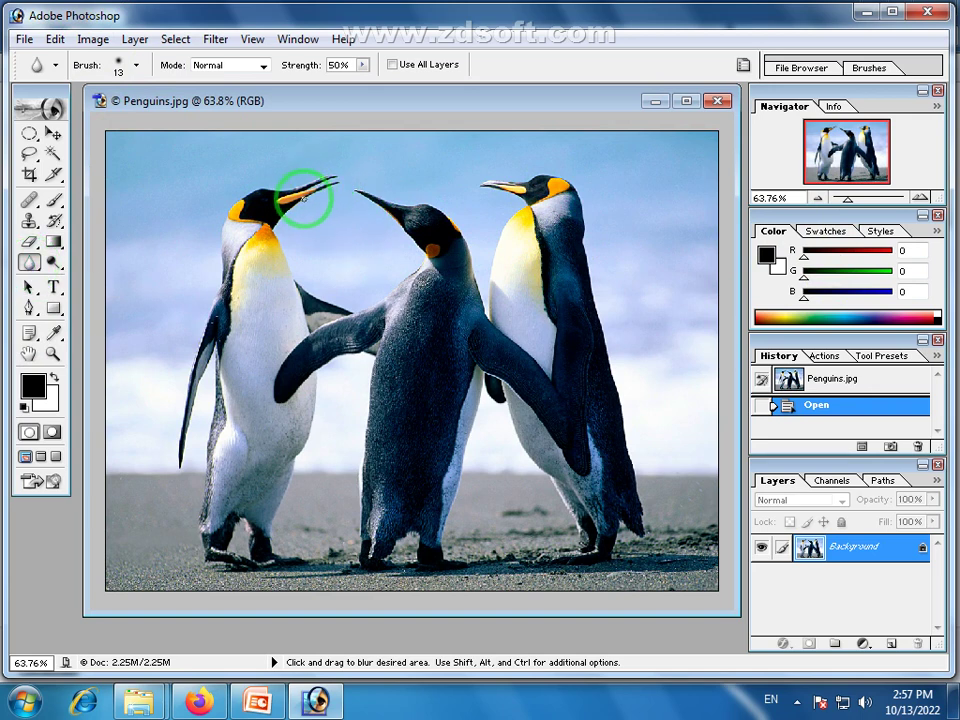
Blur the heads and upper bodies of the left and right penguins using the Blur Tool with an 89 px brush
{"action": "left_click_drag", "start_coordinate": [300, 195], "coordinate": [281, 201]}
{"action": "left_click", "coordinate": [136, 65]}
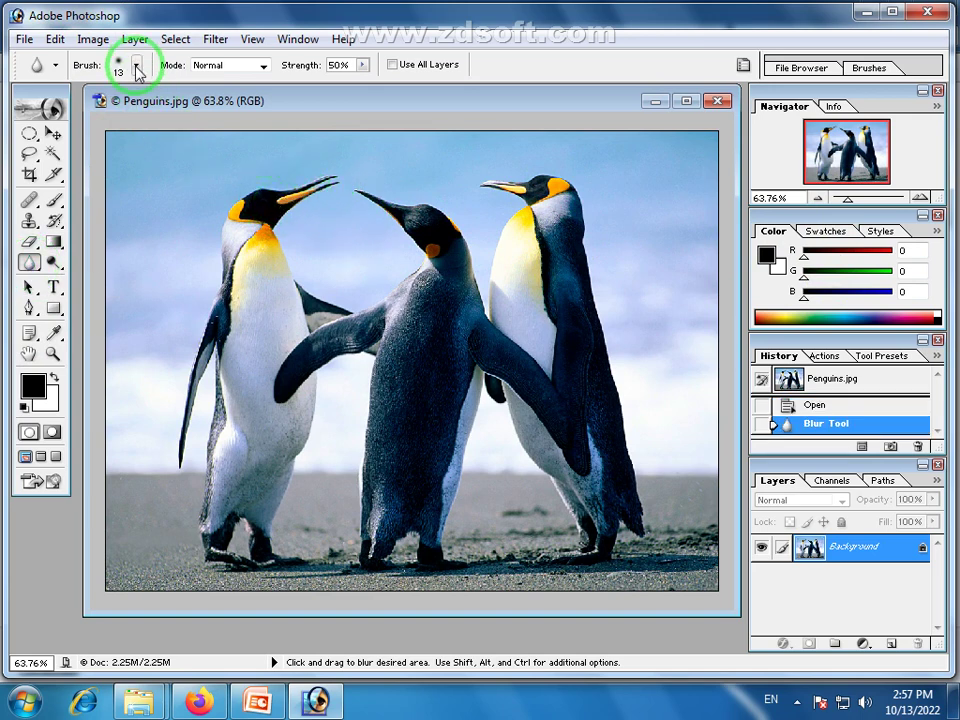
{"action": "left_click_drag", "start_coordinate": [39, 118], "coordinate": [101, 114]}
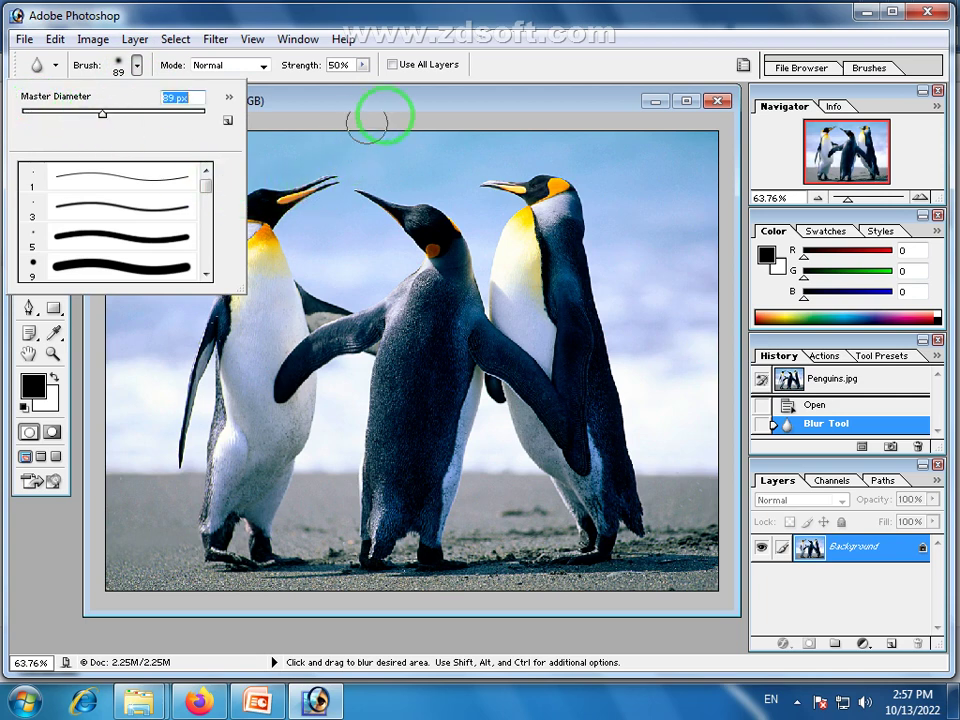
{"action": "left_click", "coordinate": [386, 106]}
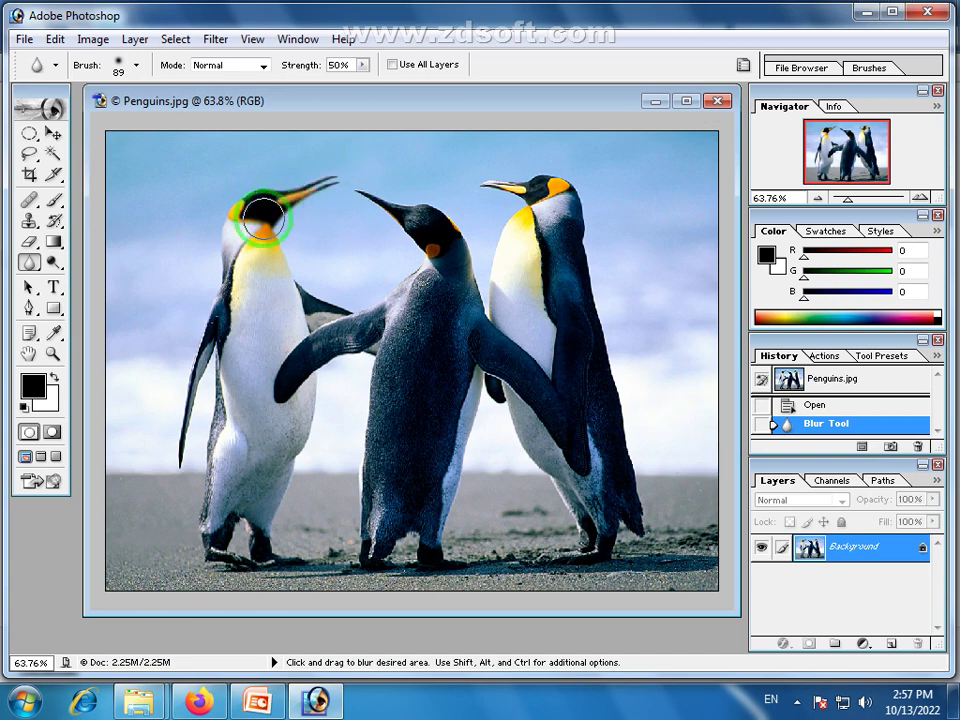
{"action": "mouse_move", "coordinate": [320, 181]}
{"action": "left_mouse_down"}
{"action": "mouse_move", "coordinate": [233, 273]}
{"action": "mouse_move", "coordinate": [287, 214]}
{"action": "mouse_move", "coordinate": [262, 190]}
{"action": "mouse_move", "coordinate": [256, 252]}
{"action": "left_mouse_up"}
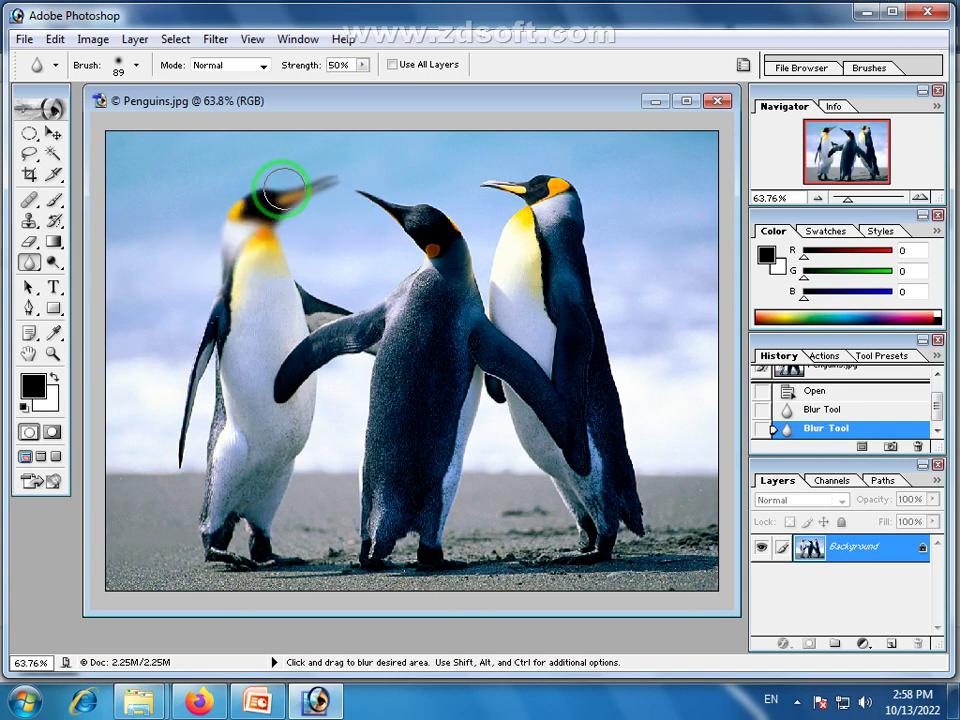
{"action": "left_click_drag", "start_coordinate": [298, 193], "coordinate": [300, 189]}
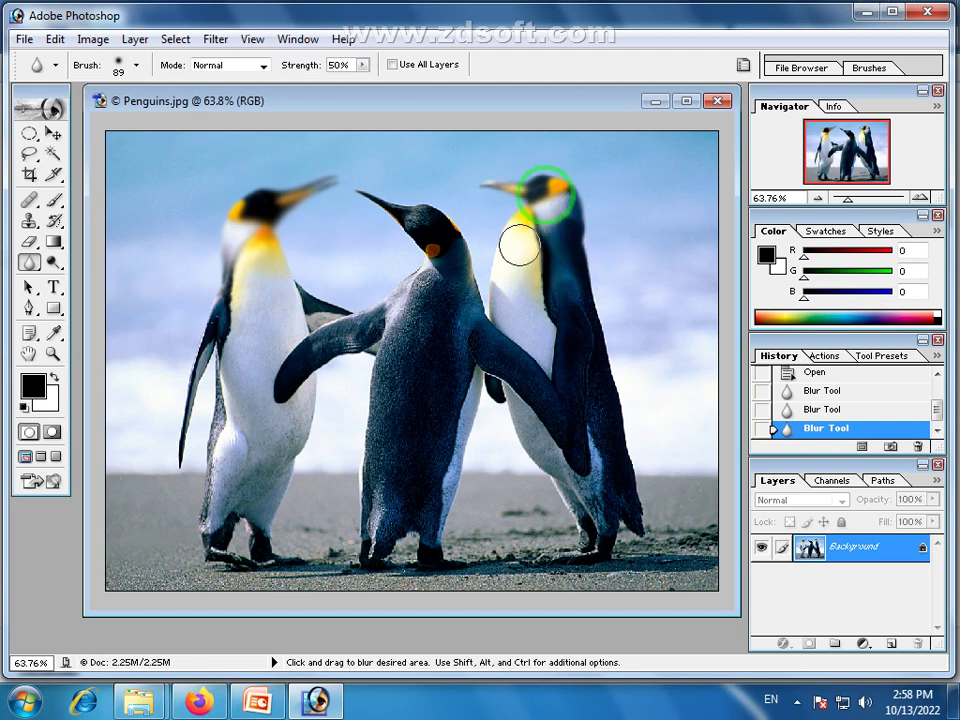
{"action": "mouse_move", "coordinate": [557, 263]}
{"action": "left_mouse_down"}
{"action": "mouse_move", "coordinate": [579, 281]}
{"action": "mouse_move", "coordinate": [625, 362]}
{"action": "left_mouse_up"}
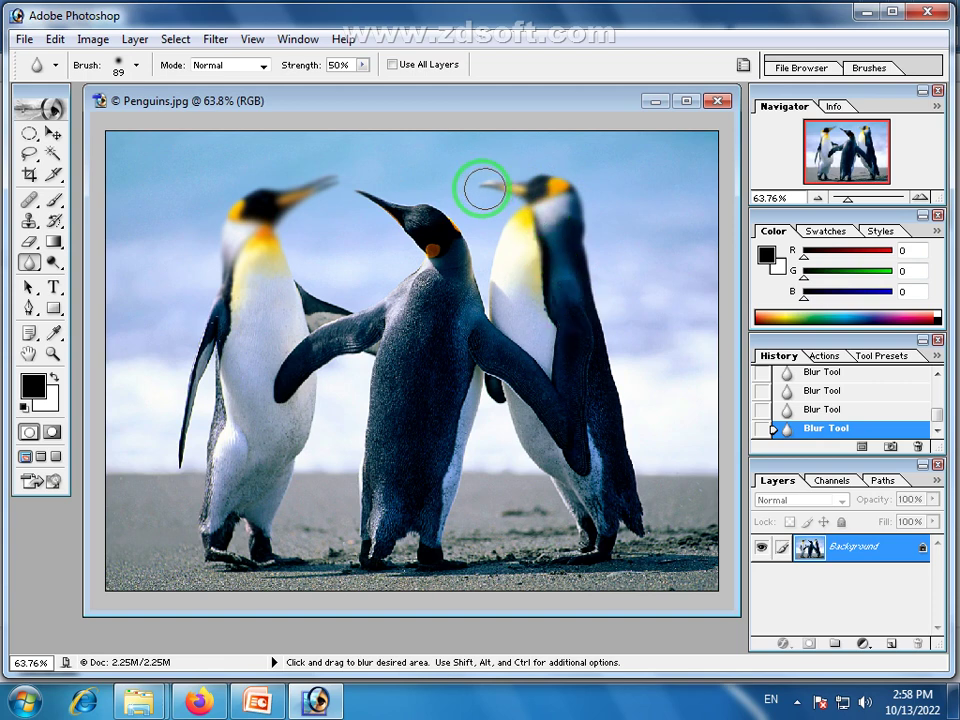
{"action": "mouse_move", "coordinate": [549, 280]}
{"action": "left_mouse_down"}
{"action": "mouse_move", "coordinate": [540, 227]}
{"action": "mouse_move", "coordinate": [531, 262]}
{"action": "mouse_move", "coordinate": [511, 192]}
{"action": "mouse_move", "coordinate": [557, 192]}
{"action": "mouse_move", "coordinate": [568, 206]}
{"action": "mouse_move", "coordinate": [482, 188]}
{"action": "mouse_move", "coordinate": [555, 182]}
{"action": "mouse_move", "coordinate": [606, 216]}
{"action": "mouse_move", "coordinate": [563, 292]}
{"action": "mouse_move", "coordinate": [561, 226]}
{"action": "mouse_move", "coordinate": [531, 288]}
{"action": "mouse_move", "coordinate": [531, 230]}
{"action": "mouse_move", "coordinate": [536, 266]}
{"action": "mouse_move", "coordinate": [516, 228]}
{"action": "mouse_move", "coordinate": [509, 259]}
{"action": "mouse_move", "coordinate": [503, 185]}
{"action": "mouse_move", "coordinate": [575, 269]}
{"action": "left_mouse_up"}
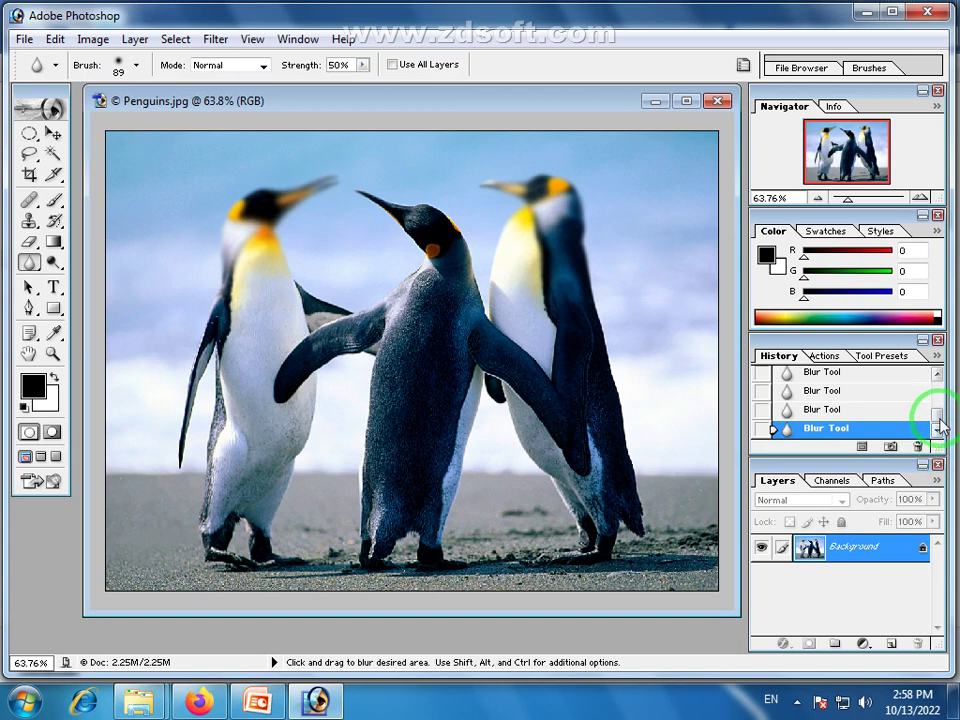
Compare the blurred state with the original Penguins.jpg snapshot in the history, and revert the image to the original
{"action": "left_click_drag", "start_coordinate": [940, 427], "coordinate": [936, 385]}
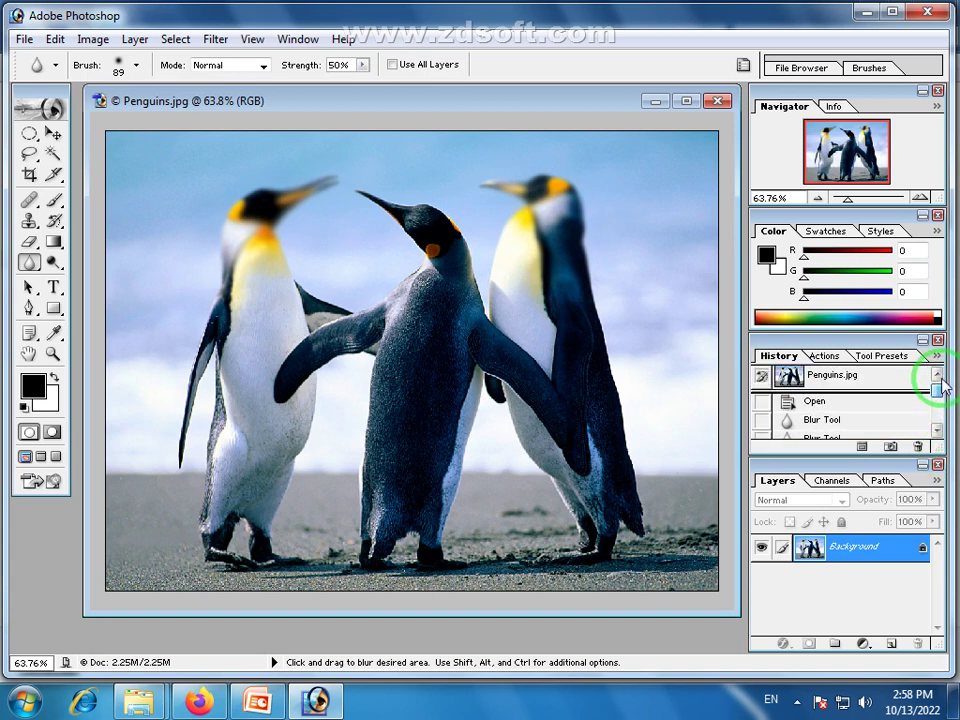
{"action": "left_click", "coordinate": [789, 380]}
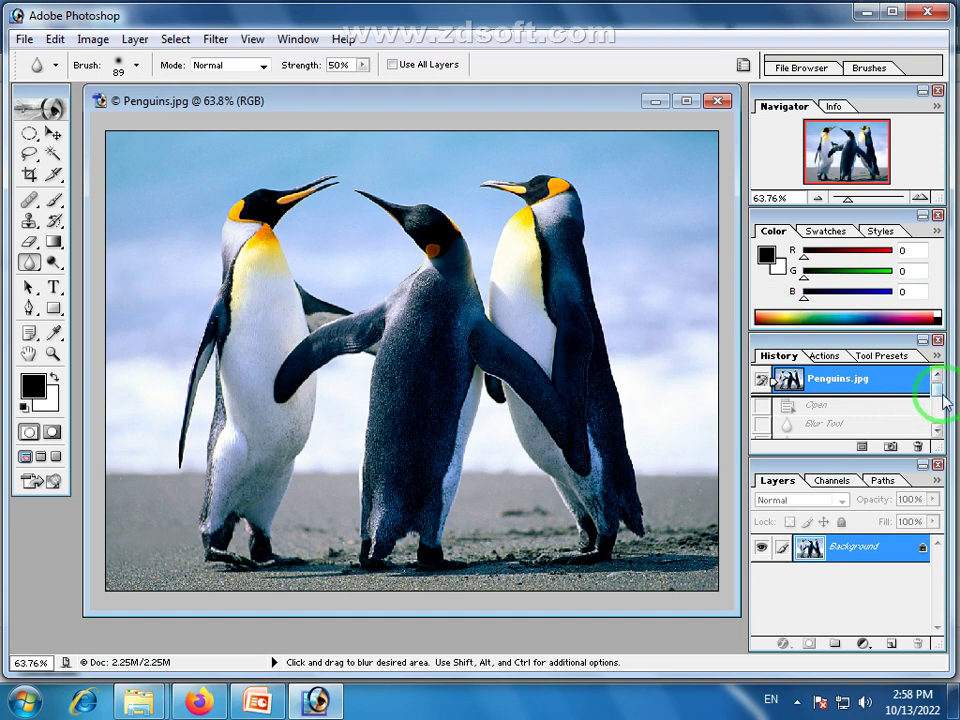
{"action": "left_click_drag", "start_coordinate": [944, 400], "coordinate": [935, 420]}
{"action": "left_click", "coordinate": [822, 426]}
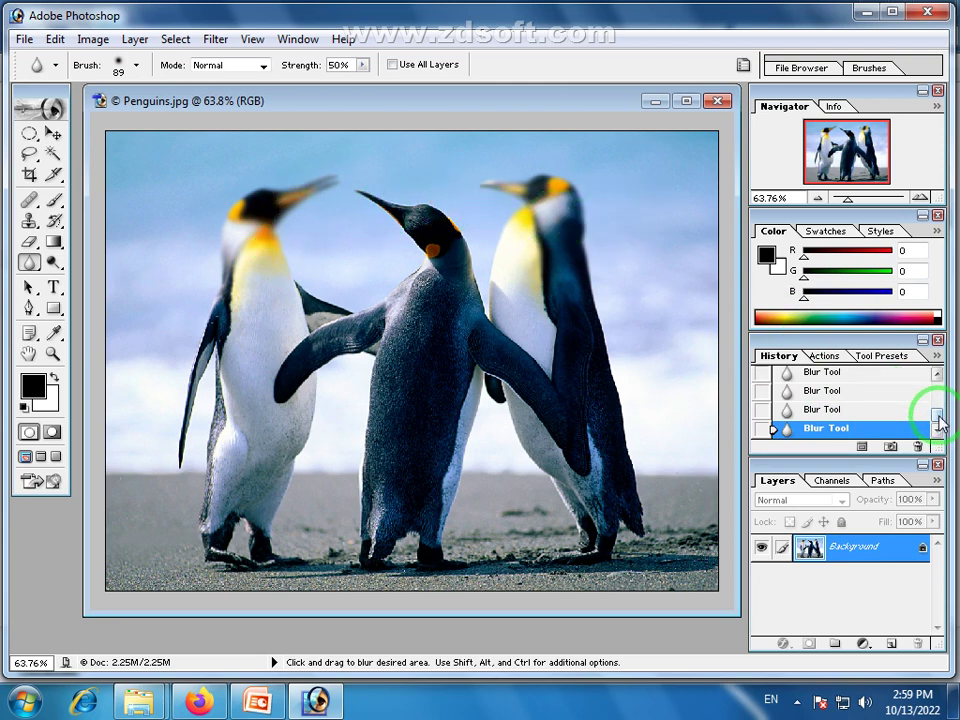
{"action": "left_click", "coordinate": [836, 378]}
{"action": "left_click_drag", "start_coordinate": [939, 418], "coordinate": [939, 388]}
{"action": "left_click", "coordinate": [836, 427]}
{"action": "left_click", "coordinate": [827, 380]}
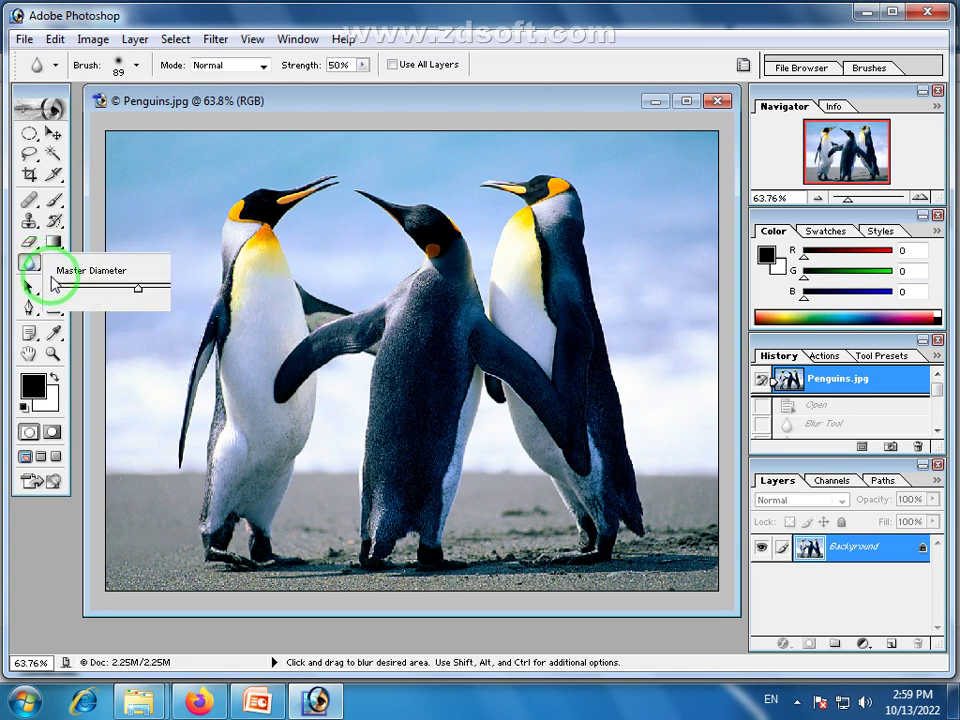
Sharpen the right penguin's head and neck using the Sharpen Tool with a 100 px brush
{"action": "left_click", "coordinate": [32, 266]}
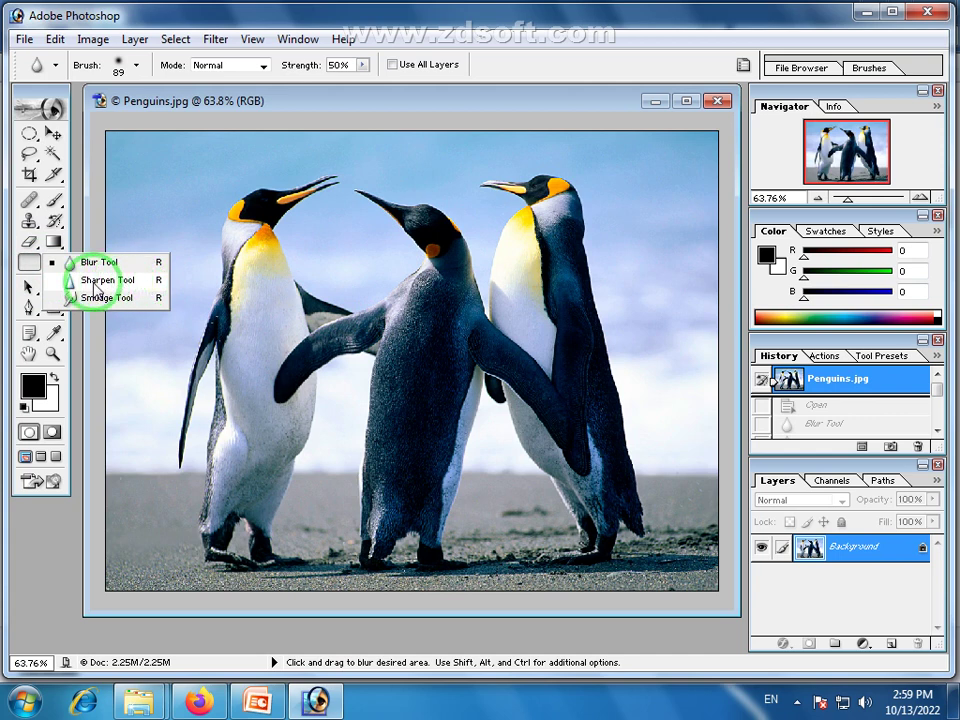
{"action": "left_click", "coordinate": [96, 280]}
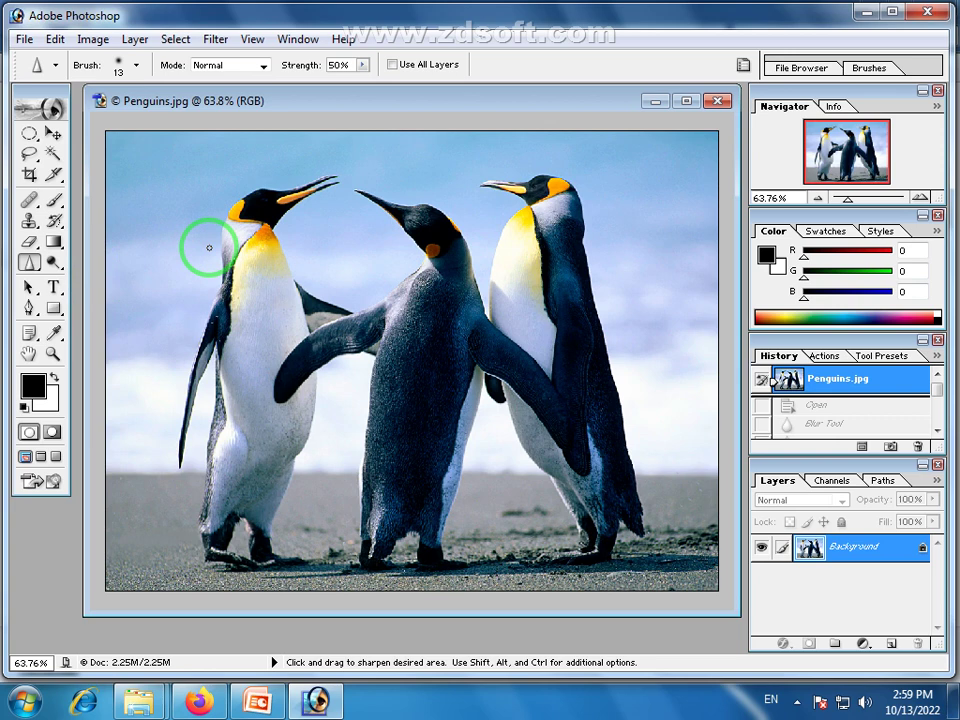
{"action": "left_click", "coordinate": [136, 65]}
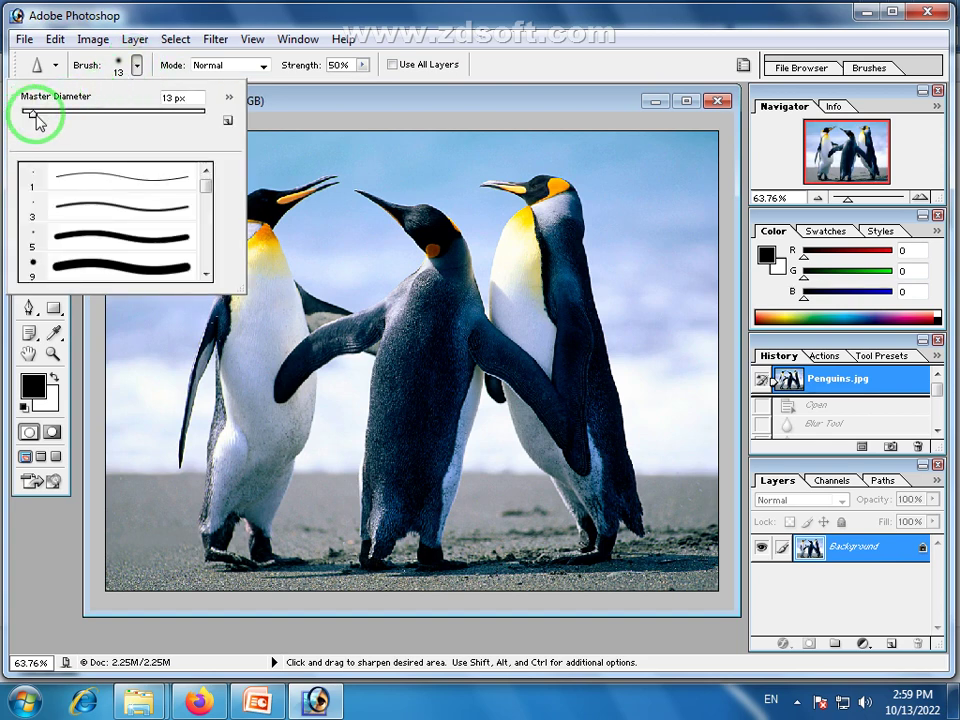
{"action": "left_click_drag", "start_coordinate": [33, 113], "coordinate": [117, 119]}
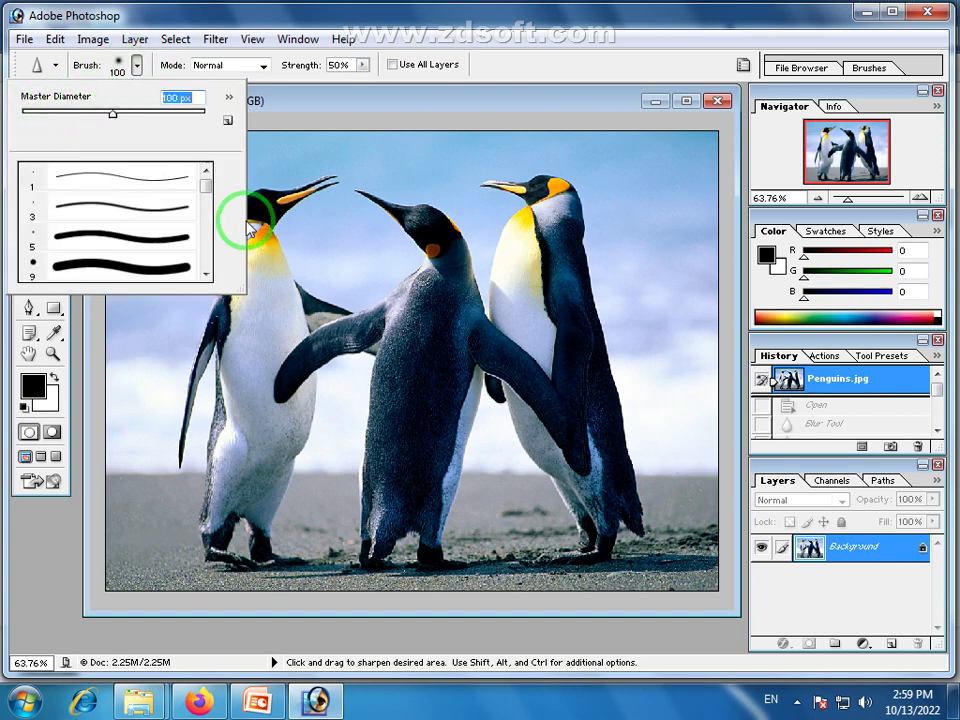
{"action": "left_click", "coordinate": [444, 101]}
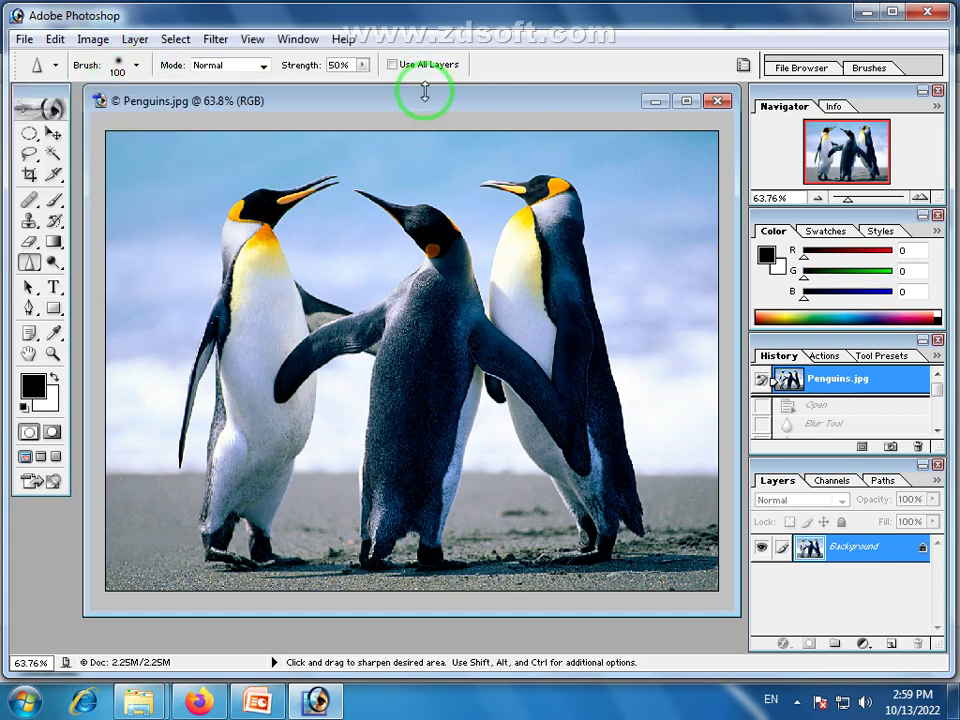
{"action": "mouse_move", "coordinate": [497, 192]}
{"action": "left_mouse_down"}
{"action": "mouse_move", "coordinate": [570, 206]}
{"action": "mouse_move", "coordinate": [572, 231]}
{"action": "left_mouse_up"}
{"action": "mouse_move", "coordinate": [509, 187]}
{"action": "left_mouse_down"}
{"action": "mouse_move", "coordinate": [549, 226]}
{"action": "mouse_move", "coordinate": [563, 196]}
{"action": "left_mouse_up"}
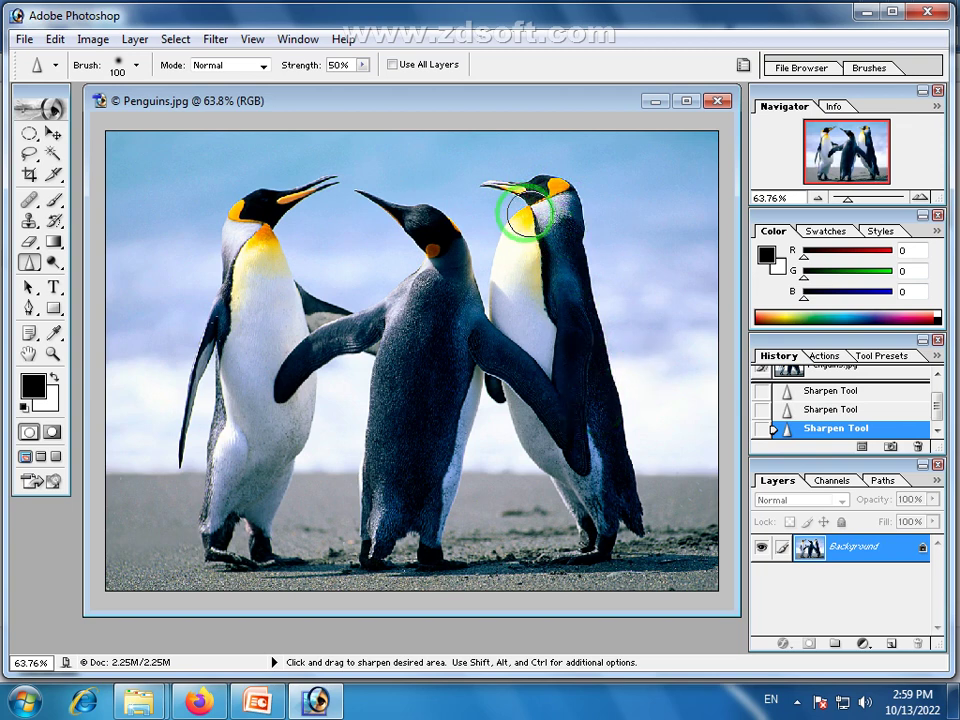
Sharpen the right penguin's head and neck further and the left penguin's chest, head and beak using the 100 px Sharpen brush
{"action": "mouse_move", "coordinate": [493, 193]}
{"action": "left_mouse_down"}
{"action": "mouse_move", "coordinate": [553, 183]}
{"action": "mouse_move", "coordinate": [574, 197]}
{"action": "mouse_move", "coordinate": [506, 182]}
{"action": "mouse_move", "coordinate": [528, 185]}
{"action": "mouse_move", "coordinate": [549, 237]}
{"action": "mouse_move", "coordinate": [551, 183]}
{"action": "mouse_move", "coordinate": [573, 230]}
{"action": "mouse_move", "coordinate": [567, 202]}
{"action": "mouse_move", "coordinate": [466, 190]}
{"action": "mouse_move", "coordinate": [514, 193]}
{"action": "mouse_move", "coordinate": [557, 227]}
{"action": "mouse_move", "coordinate": [556, 200]}
{"action": "mouse_move", "coordinate": [563, 252]}
{"action": "mouse_move", "coordinate": [575, 254]}
{"action": "mouse_move", "coordinate": [544, 256]}
{"action": "mouse_move", "coordinate": [512, 300]}
{"action": "mouse_move", "coordinate": [577, 265]}
{"action": "left_mouse_up"}
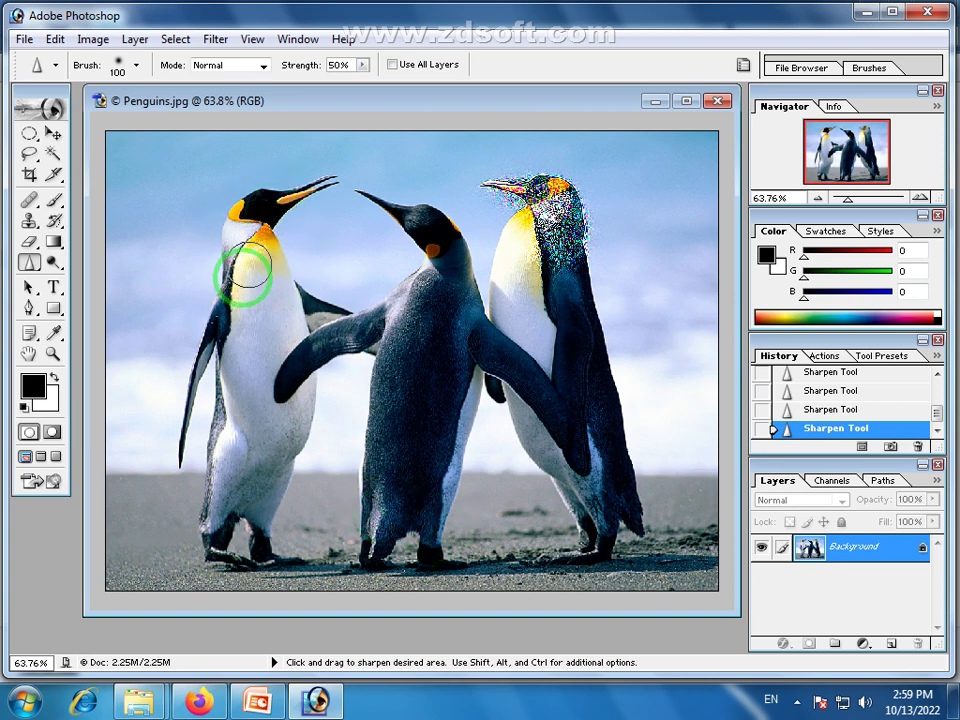
{"action": "mouse_move", "coordinate": [250, 266]}
{"action": "left_mouse_down"}
{"action": "mouse_move", "coordinate": [246, 246]}
{"action": "mouse_move", "coordinate": [266, 221]}
{"action": "mouse_move", "coordinate": [264, 242]}
{"action": "left_mouse_up"}
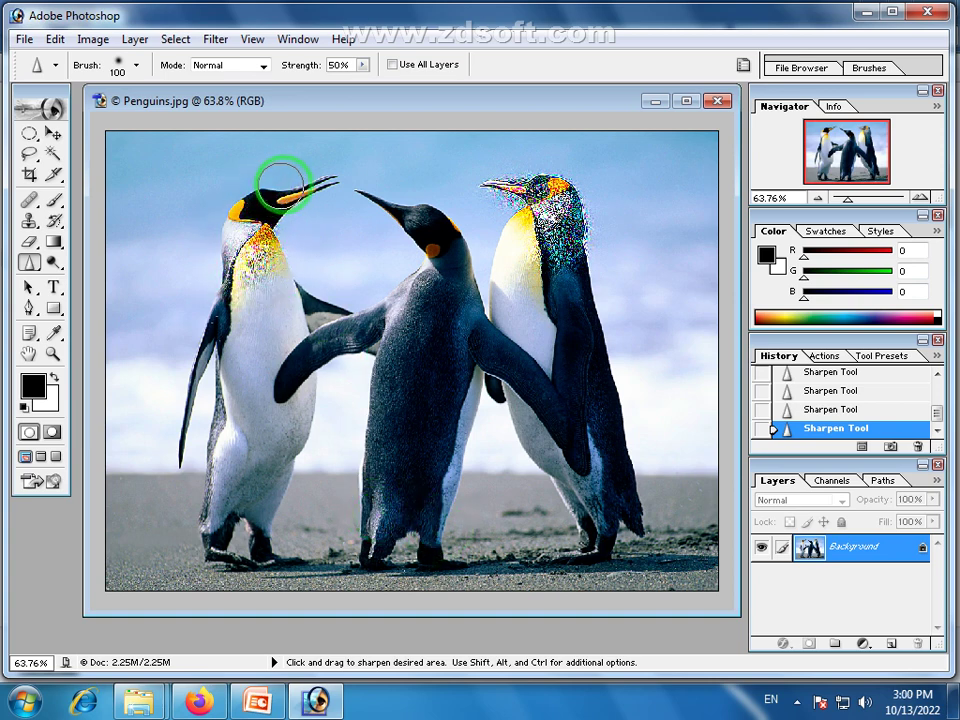
{"action": "mouse_move", "coordinate": [285, 183]}
{"action": "left_mouse_down"}
{"action": "mouse_move", "coordinate": [247, 230]}
{"action": "mouse_move", "coordinate": [318, 180]}
{"action": "mouse_move", "coordinate": [278, 237]}
{"action": "mouse_move", "coordinate": [254, 205]}
{"action": "mouse_move", "coordinate": [232, 203]}
{"action": "mouse_move", "coordinate": [235, 258]}
{"action": "mouse_move", "coordinate": [302, 190]}
{"action": "mouse_move", "coordinate": [285, 232]}
{"action": "mouse_move", "coordinate": [296, 198]}
{"action": "mouse_move", "coordinate": [308, 195]}
{"action": "mouse_move", "coordinate": [292, 176]}
{"action": "mouse_move", "coordinate": [271, 209]}
{"action": "mouse_move", "coordinate": [246, 215]}
{"action": "mouse_move", "coordinate": [324, 176]}
{"action": "mouse_move", "coordinate": [261, 190]}
{"action": "mouse_move", "coordinate": [263, 252]}
{"action": "mouse_move", "coordinate": [255, 234]}
{"action": "mouse_move", "coordinate": [303, 262]}
{"action": "left_mouse_up"}
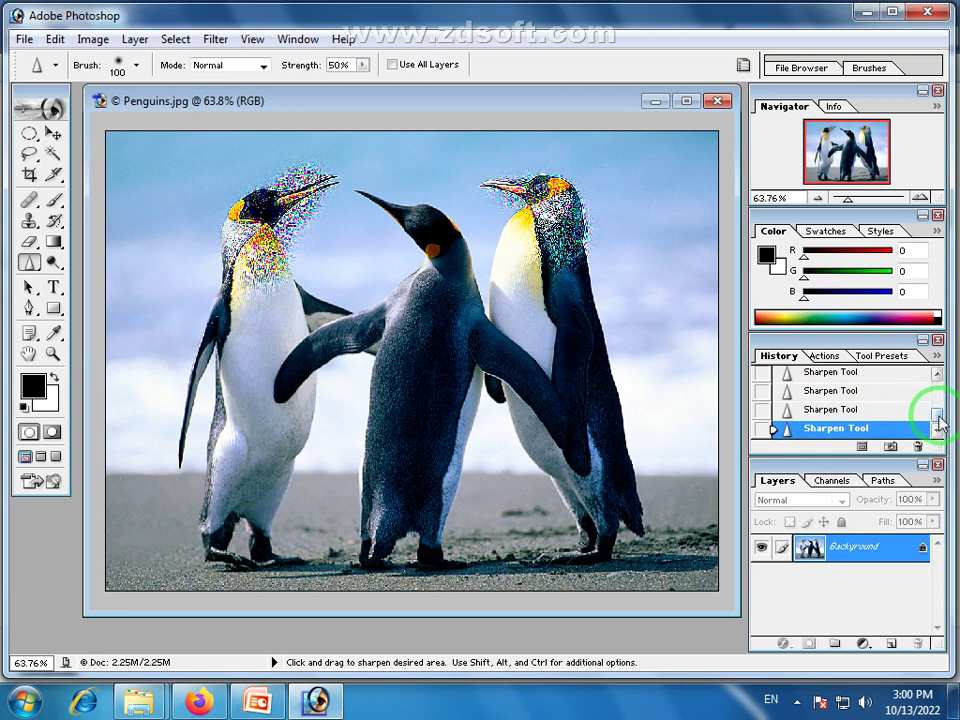
Revert the image to the original Penguins.jpg snapshot in the history
{"action": "left_click_drag", "start_coordinate": [940, 420], "coordinate": [937, 379]}
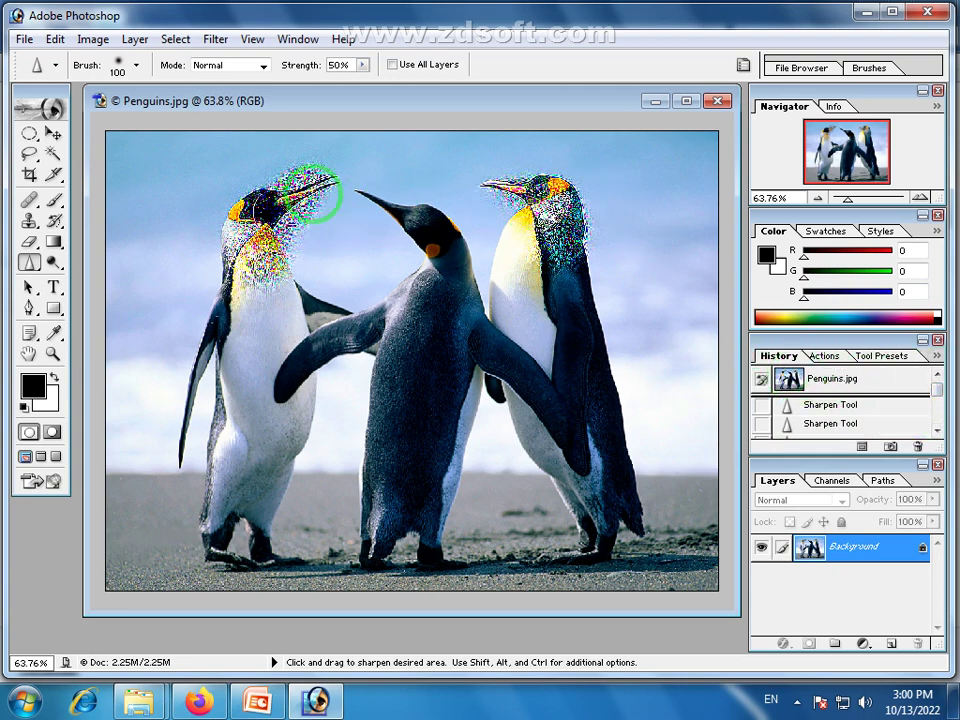
{"action": "left_click", "coordinate": [792, 377]}
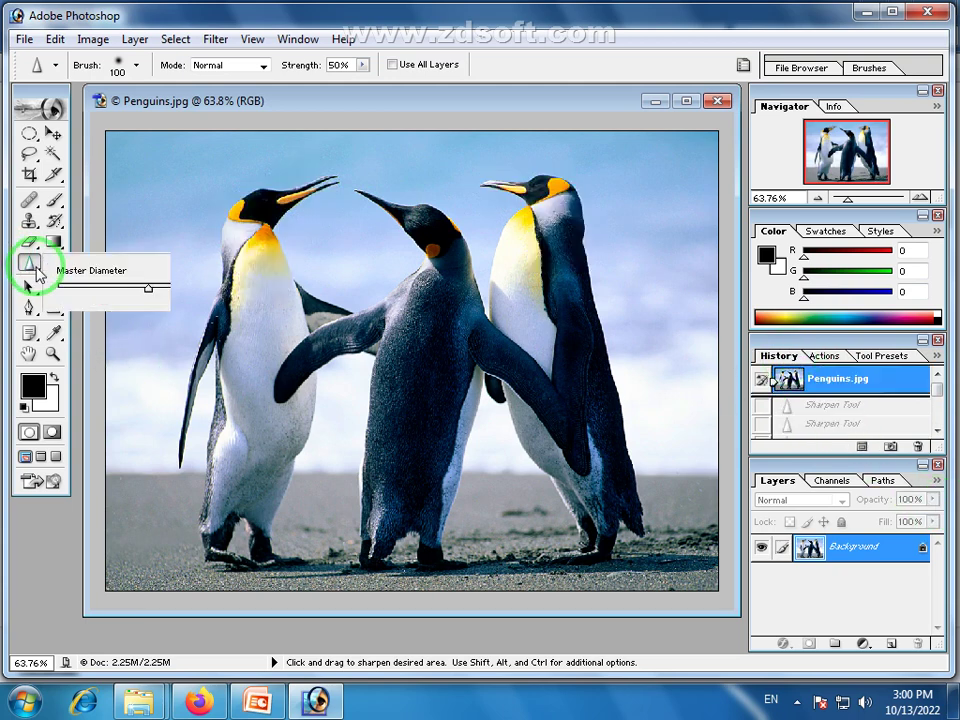
Lengthen the right penguin's beak by smudging it outward with the Smudge Tool, using a 21 px brush at 50% strength
{"action": "left_click", "coordinate": [30, 264]}
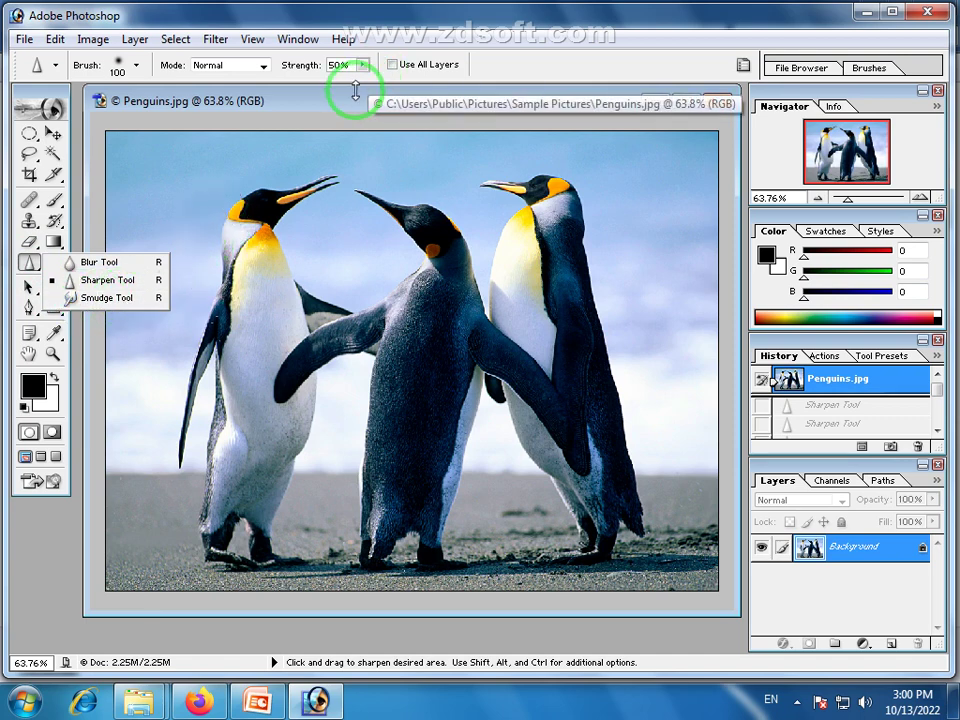
{"action": "left_click", "coordinate": [112, 297]}
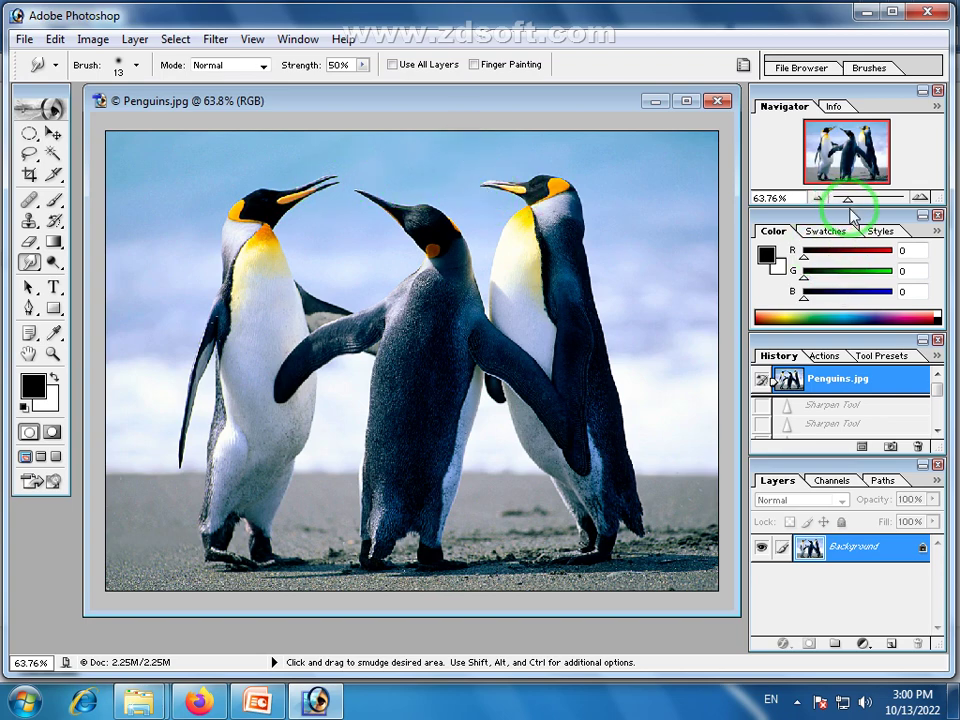
{"action": "left_click_drag", "start_coordinate": [846, 199], "coordinate": [870, 200]}
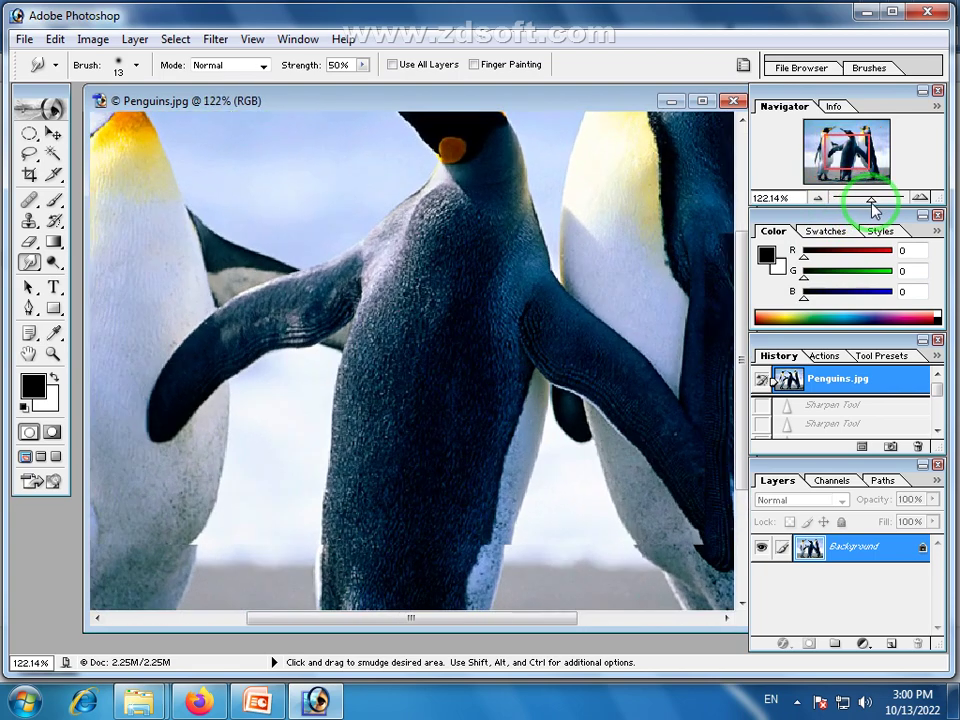
{"action": "left_click_drag", "start_coordinate": [842, 157], "coordinate": [848, 143]}
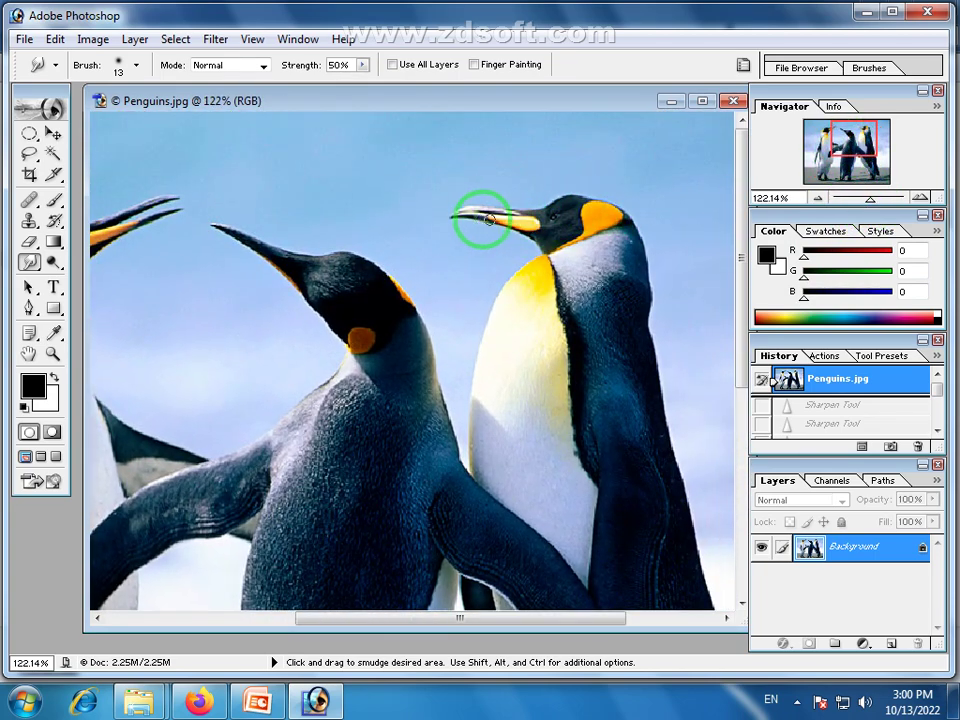
{"action": "left_click", "coordinate": [136, 65]}
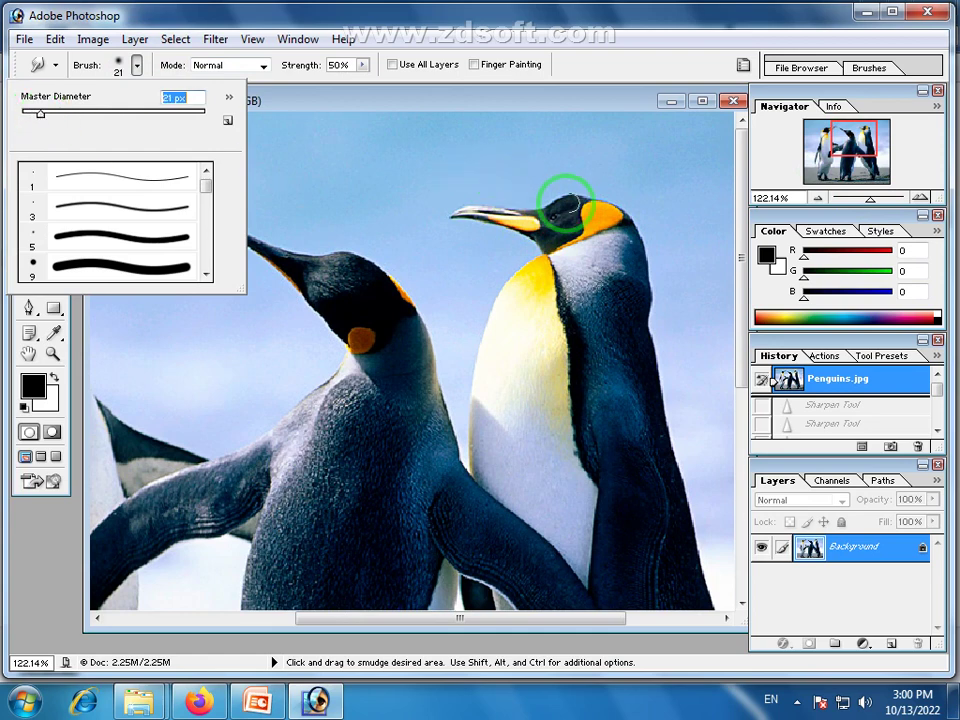
{"action": "left_click", "coordinate": [322, 9]}
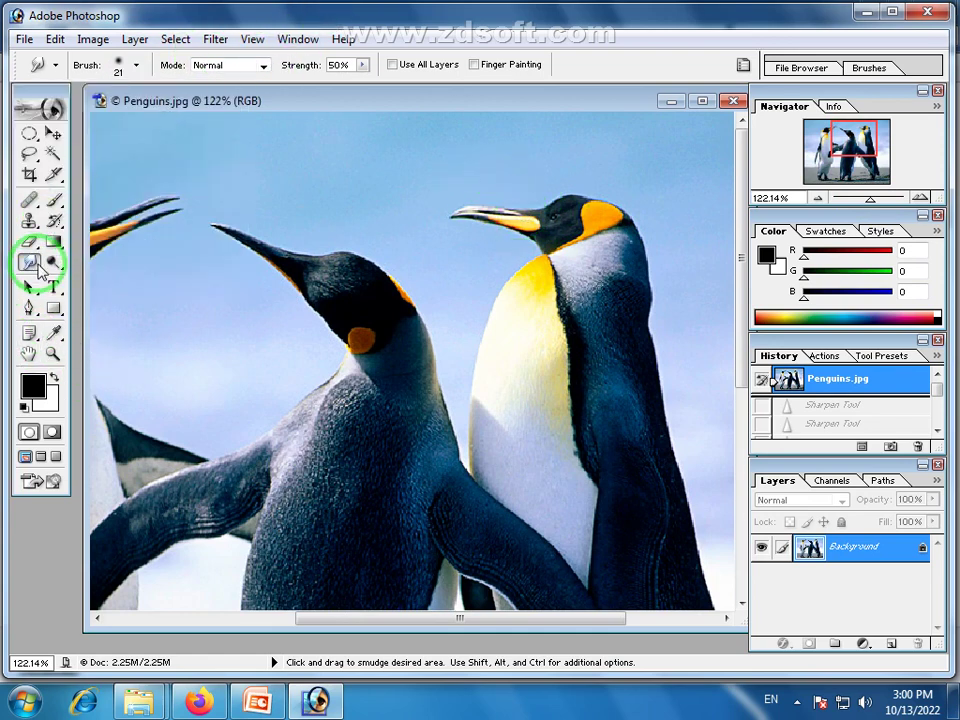
{"action": "right_click", "coordinate": [38, 266]}
{"action": "left_click", "coordinate": [64, 299]}
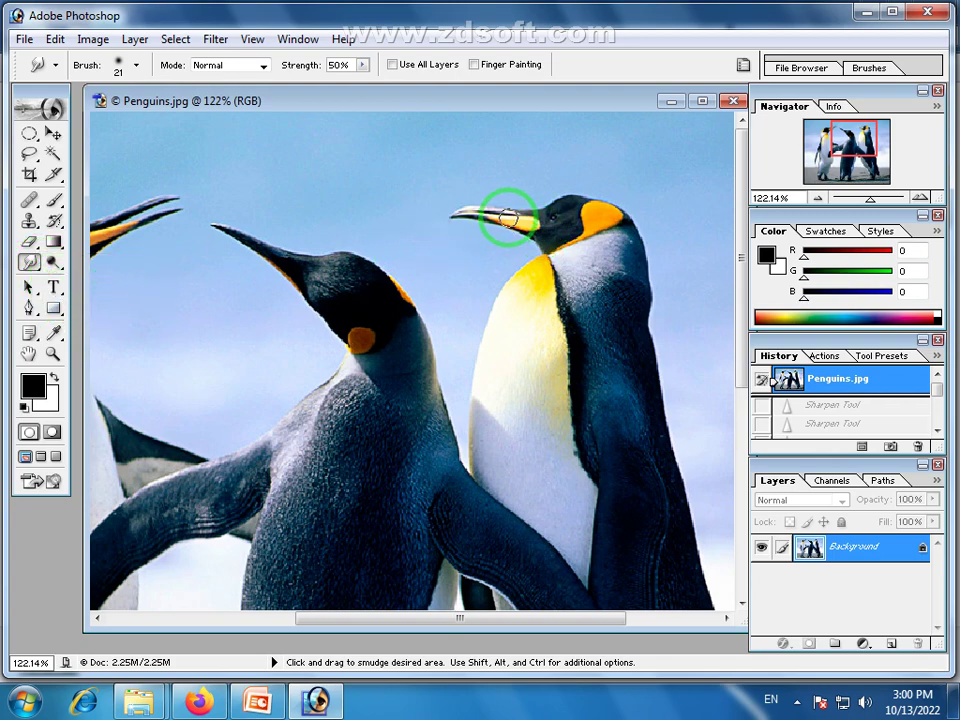
{"action": "left_click_drag", "start_coordinate": [509, 218], "coordinate": [413, 213]}
{"action": "mouse_move", "coordinate": [506, 214]}
{"action": "left_mouse_down"}
{"action": "mouse_move", "coordinate": [412, 217]}
{"action": "mouse_move", "coordinate": [493, 213]}
{"action": "mouse_move", "coordinate": [412, 212]}
{"action": "left_mouse_up"}
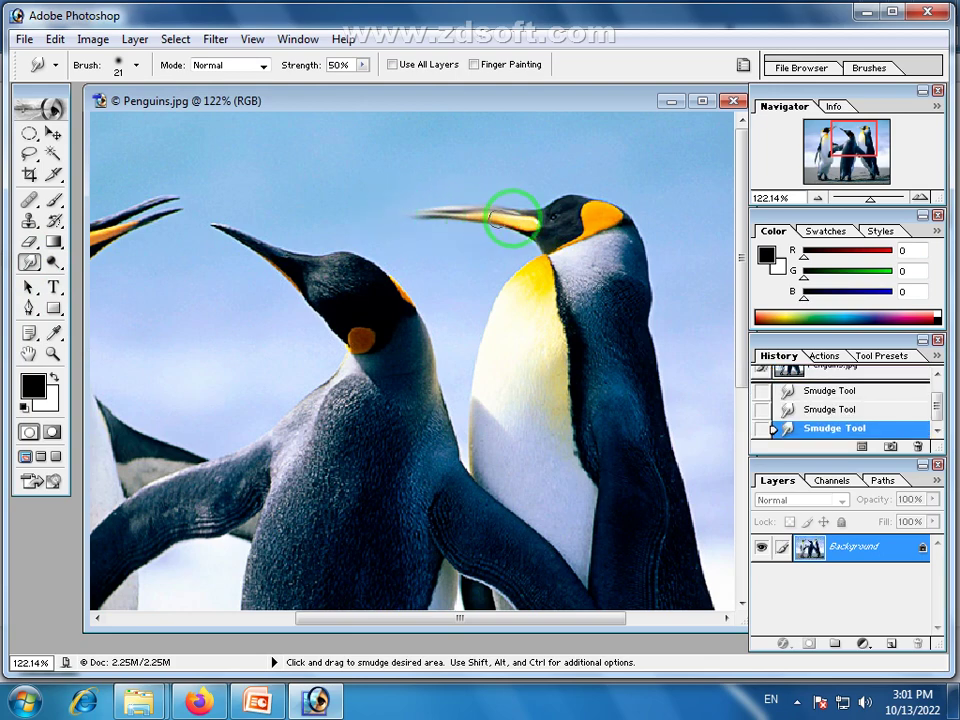
{"action": "left_click_drag", "start_coordinate": [492, 216], "coordinate": [403, 211]}
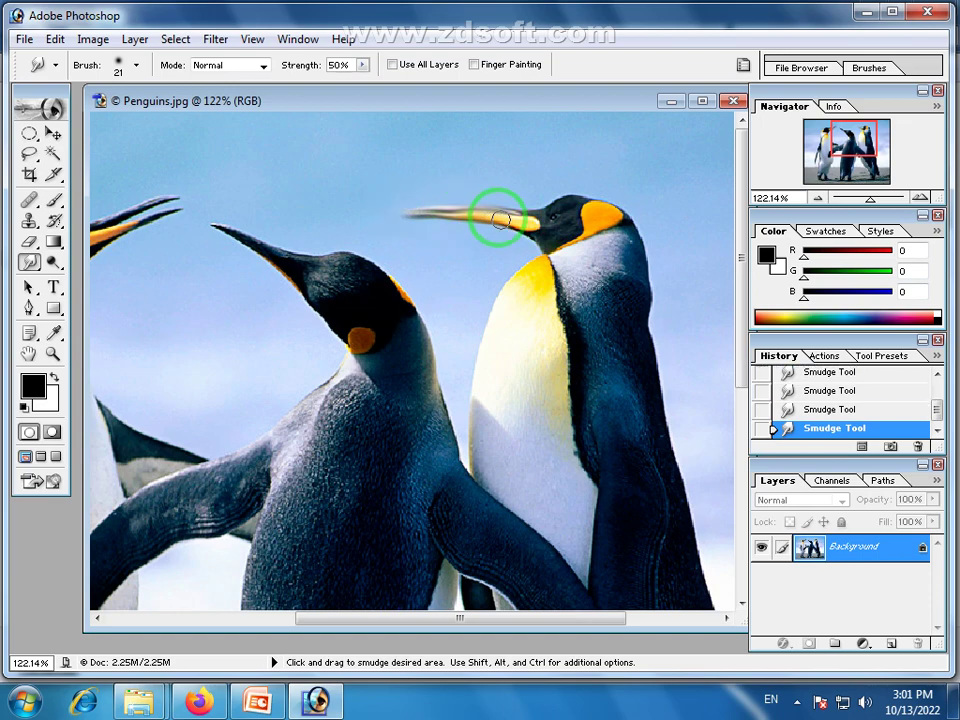
{"action": "left_click_drag", "start_coordinate": [508, 214], "coordinate": [394, 216]}
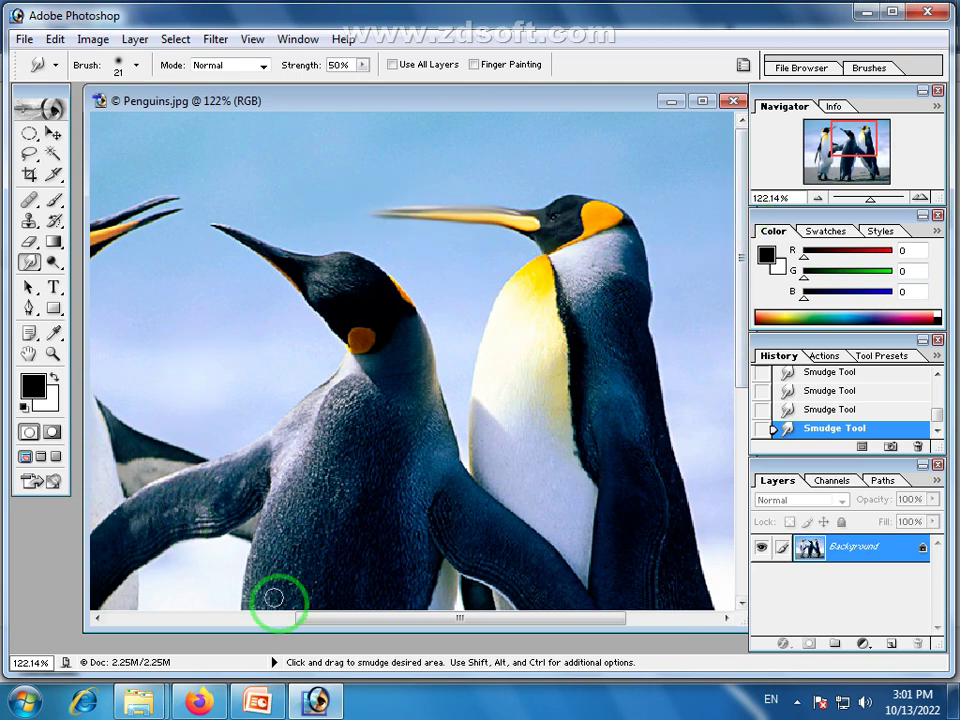
Smudge the left penguin's beak outward and slightly upward in repeated strokes to stretch it toward the right penguin
{"action": "left_click_drag", "start_coordinate": [319, 622], "coordinate": [256, 622]}
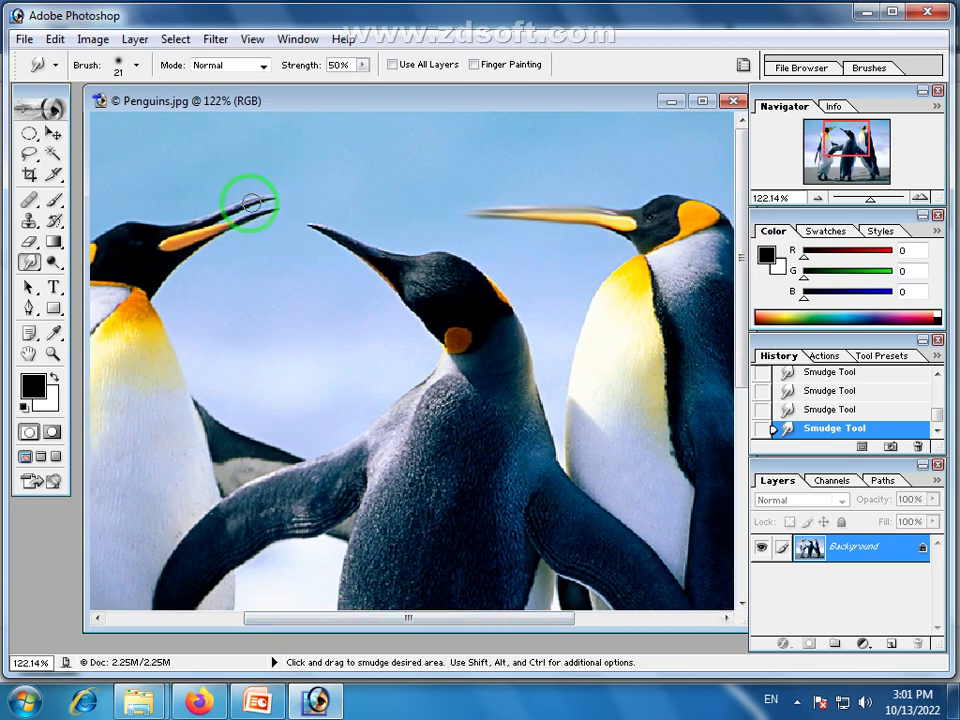
{"action": "left_click_drag", "start_coordinate": [231, 213], "coordinate": [335, 197]}
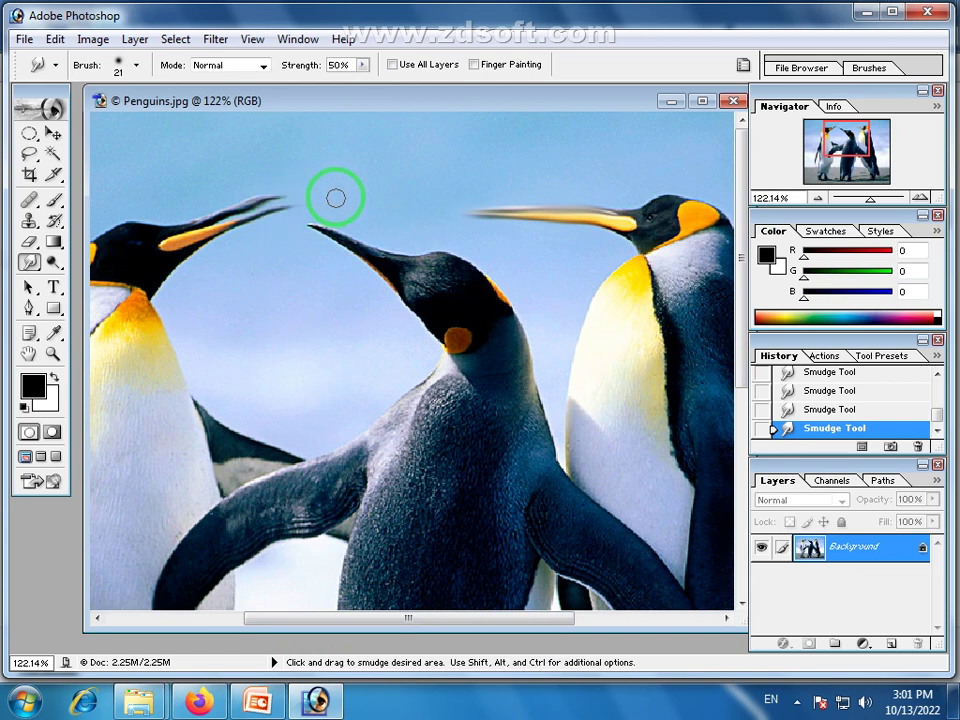
{"action": "left_click_drag", "start_coordinate": [253, 208], "coordinate": [329, 188]}
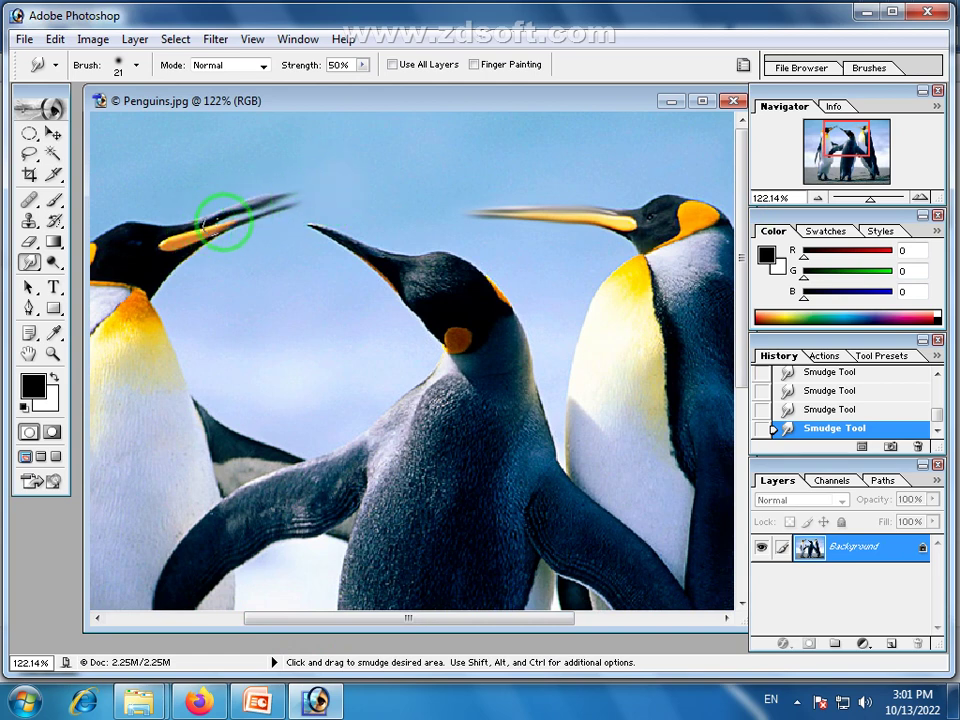
{"action": "left_click_drag", "start_coordinate": [224, 221], "coordinate": [332, 189]}
{"action": "left_click_drag", "start_coordinate": [227, 216], "coordinate": [335, 191]}
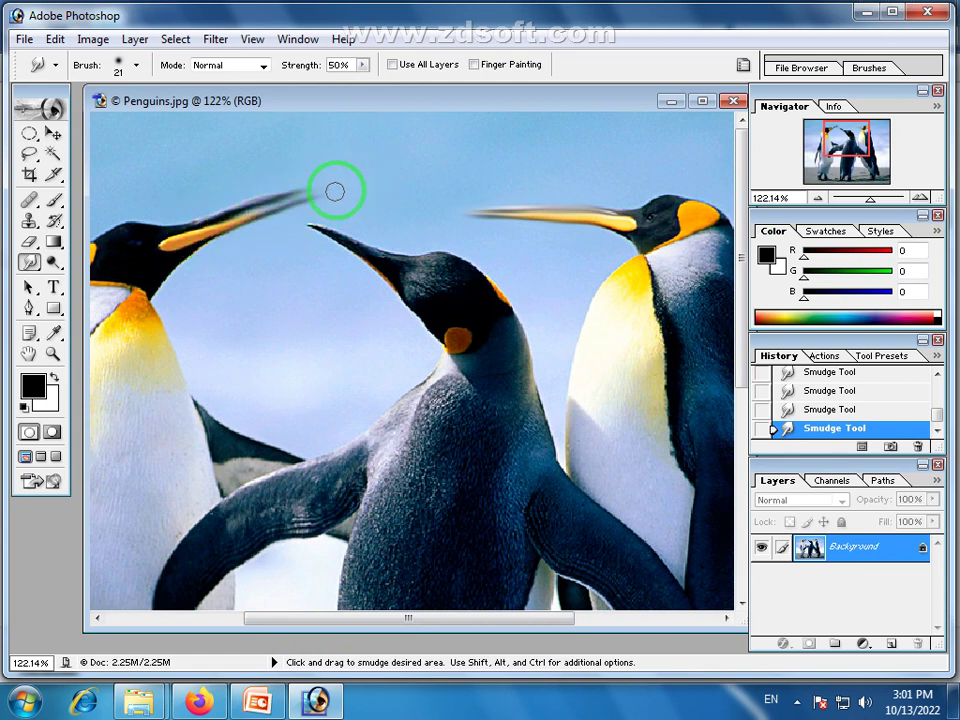
{"action": "left_click_drag", "start_coordinate": [228, 217], "coordinate": [381, 183]}
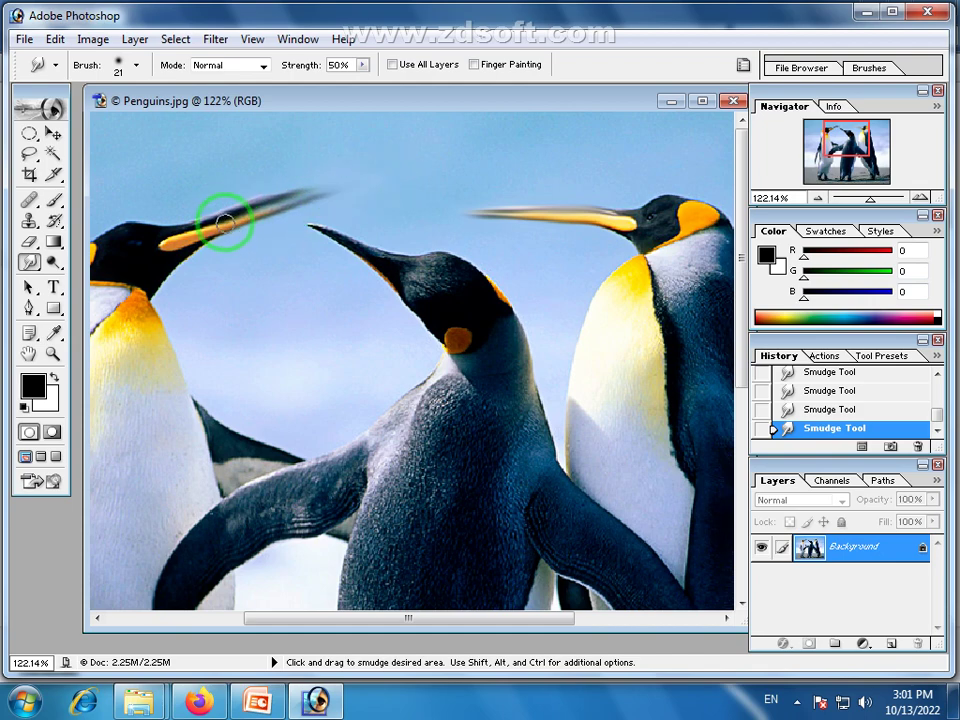
{"action": "left_click_drag", "start_coordinate": [225, 222], "coordinate": [343, 183]}
{"action": "left_click_drag", "start_coordinate": [228, 217], "coordinate": [360, 181]}
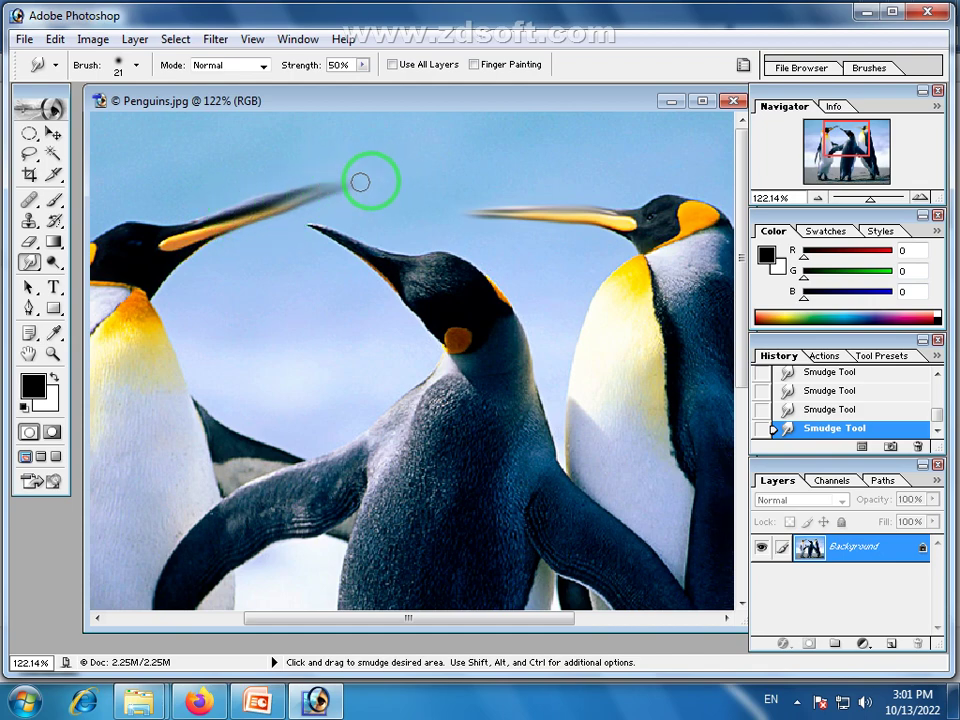
{"action": "left_click_drag", "start_coordinate": [241, 214], "coordinate": [348, 187]}
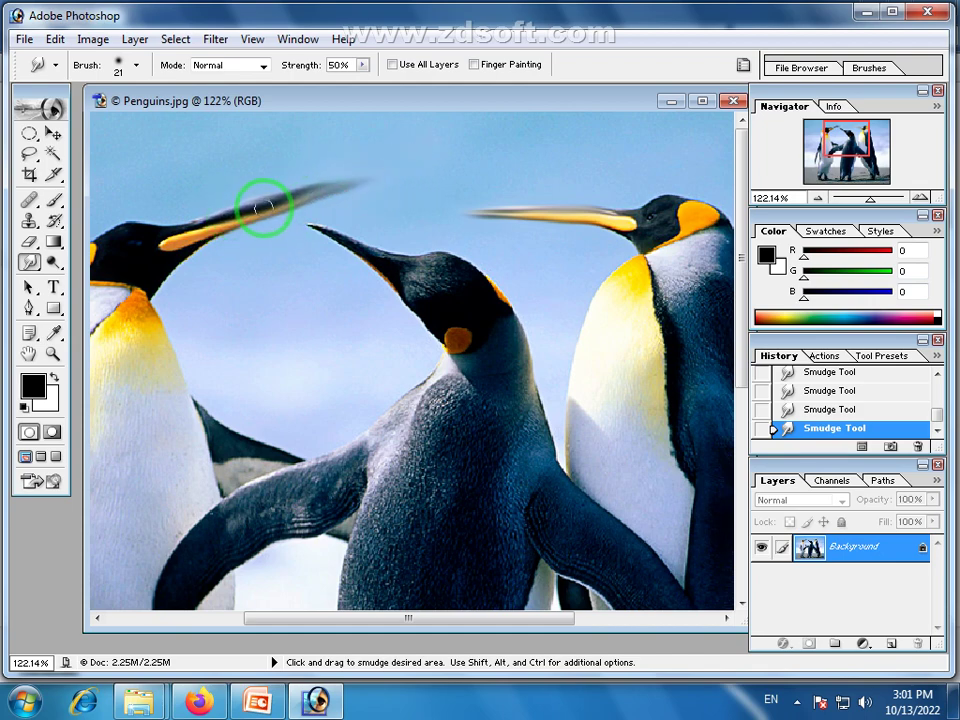
{"action": "left_click_drag", "start_coordinate": [263, 207], "coordinate": [385, 168]}
{"action": "left_click_drag", "start_coordinate": [265, 204], "coordinate": [405, 167]}
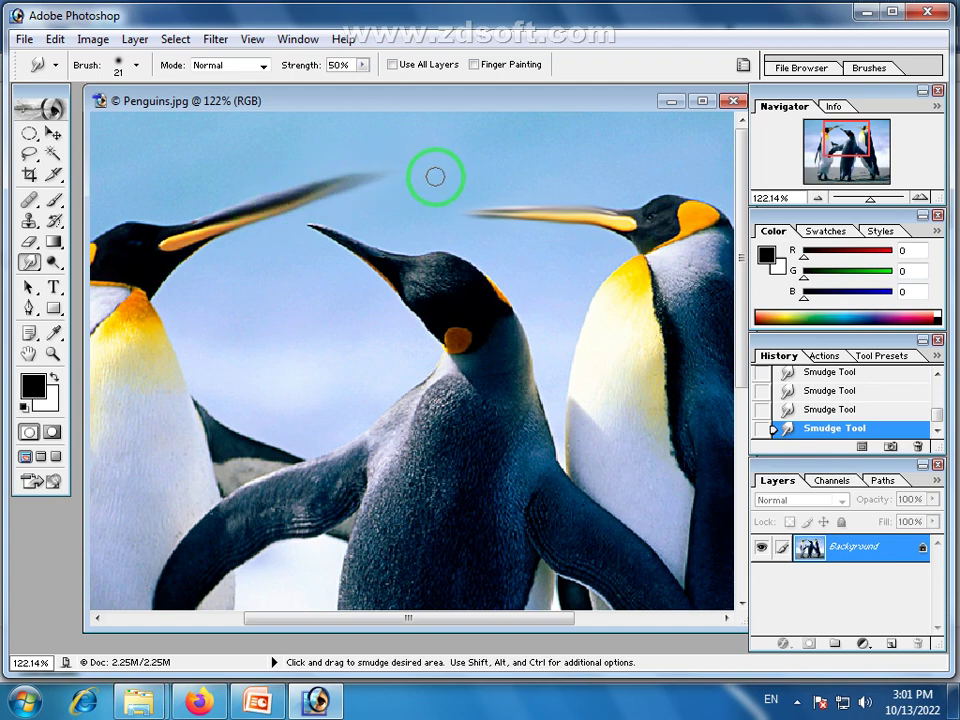
{"action": "left_click_drag", "start_coordinate": [310, 193], "coordinate": [374, 171]}
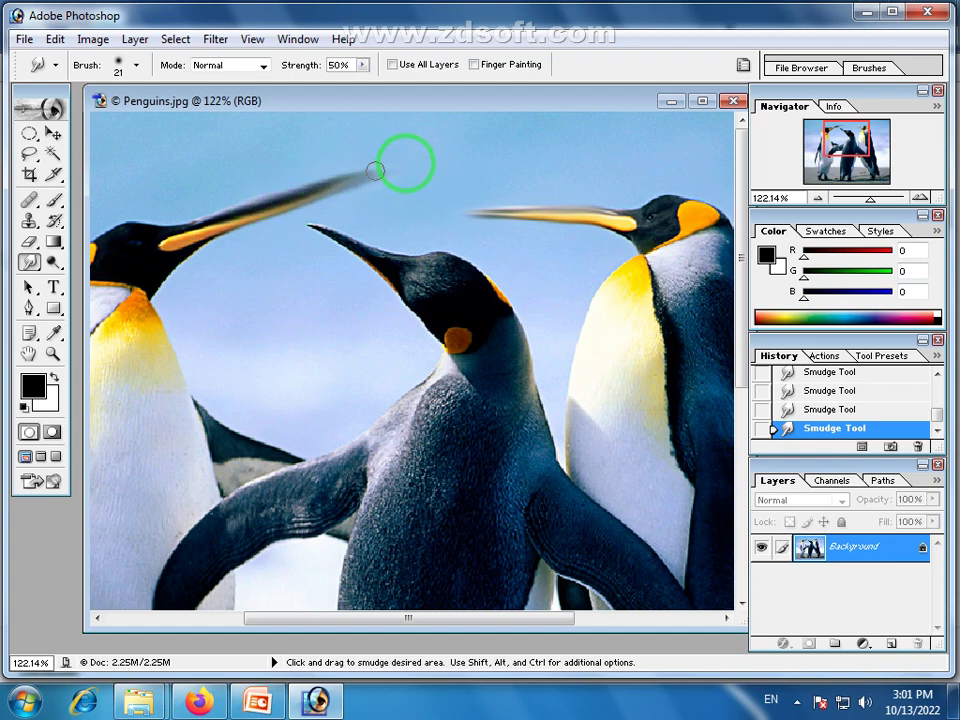
{"action": "mouse_move", "coordinate": [254, 207]}
{"action": "left_mouse_down"}
{"action": "mouse_move", "coordinate": [352, 194]}
{"action": "mouse_move", "coordinate": [291, 195]}
{"action": "mouse_move", "coordinate": [375, 174]}
{"action": "left_mouse_up"}
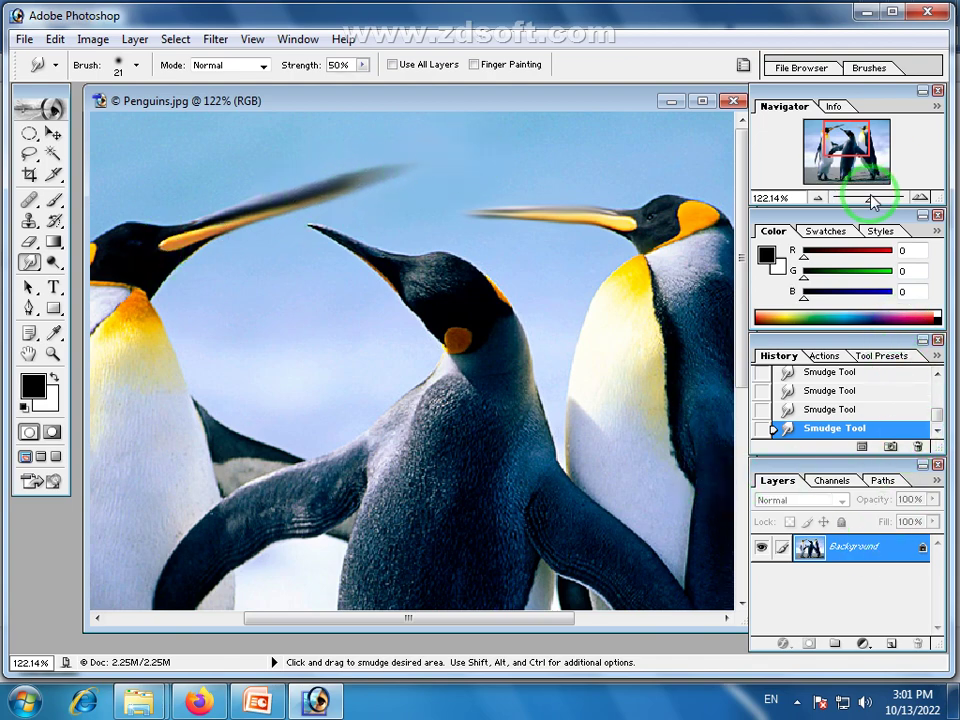
{"action": "left_click_drag", "start_coordinate": [870, 203], "coordinate": [836, 205]}
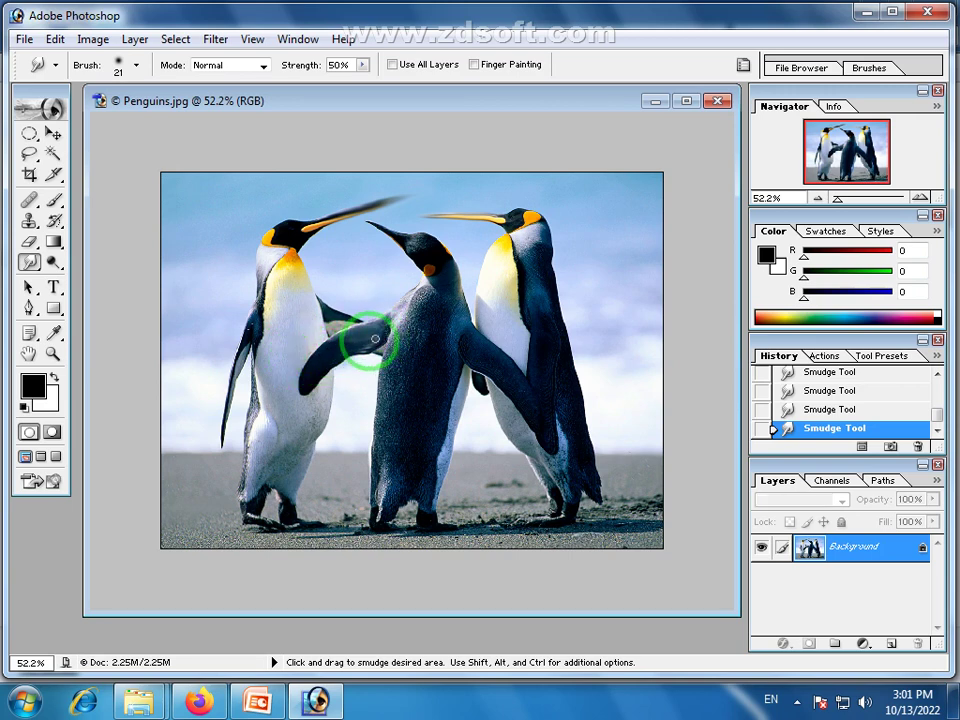
{"action": "mouse_move", "coordinate": [27, 262]}
{"action": "left_mouse_down"}
{"action": "mouse_move", "coordinate": [64, 292]}
{"action": "mouse_move", "coordinate": [94, 255]}
{"action": "mouse_move", "coordinate": [94, 292]}
{"action": "mouse_move", "coordinate": [77, 246]}
{"action": "mouse_move", "coordinate": [70, 318]}
{"action": "mouse_move", "coordinate": [58, 299]}
{"action": "mouse_move", "coordinate": [482, 101]}
{"action": "mouse_move", "coordinate": [439, 111]}
{"action": "left_mouse_up"}
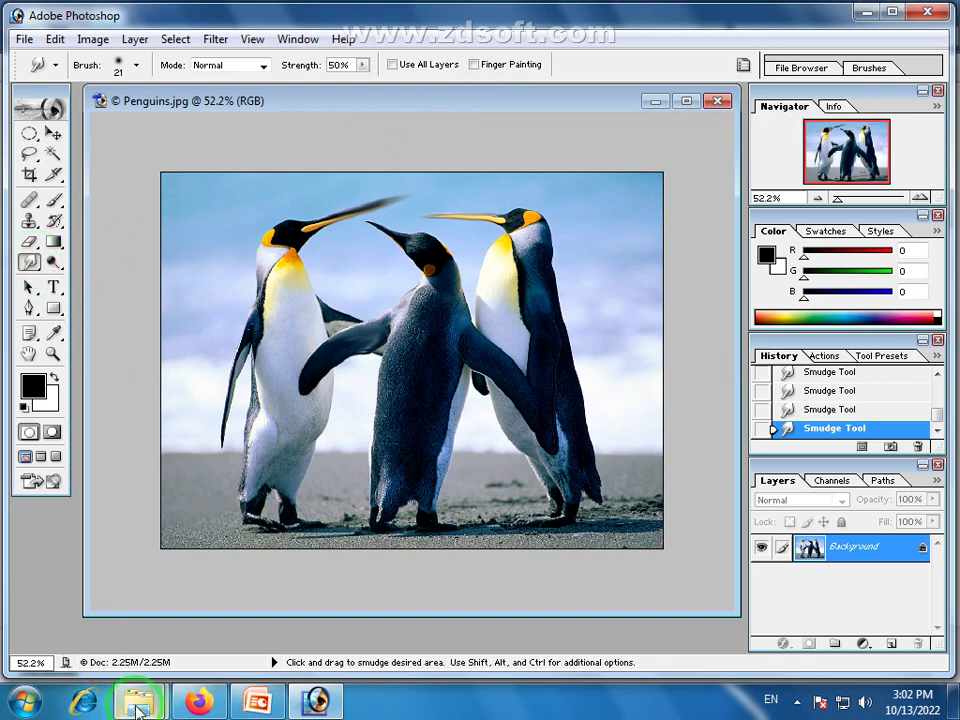
Open the "Exclusive Interview about Computer Education (2)" photo from E:\Diploma Pics\New folder (2) in Photoshop
{"action": "mouse_move", "coordinate": [139, 700]}
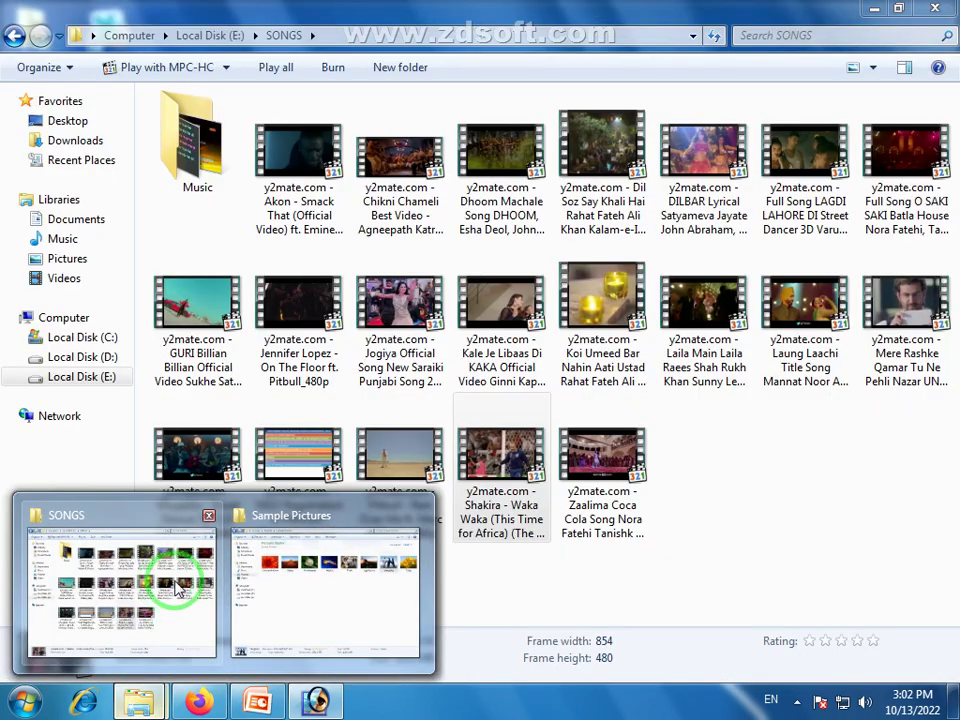
{"action": "left_click", "coordinate": [350, 560]}
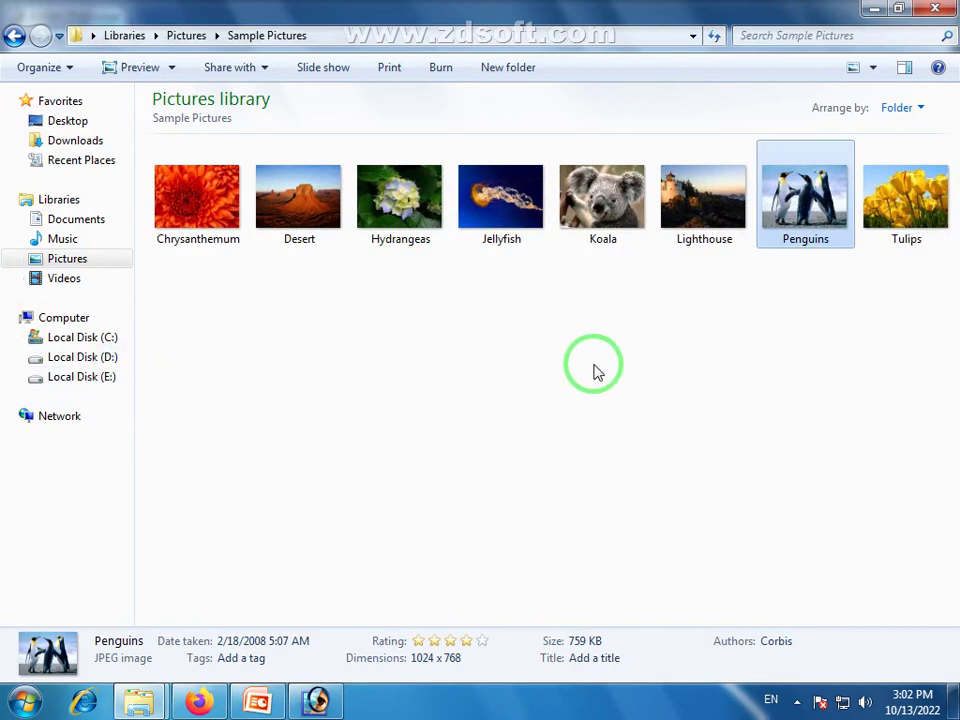
{"action": "left_click", "coordinate": [101, 377]}
{"action": "double_click", "coordinate": [328, 160]}
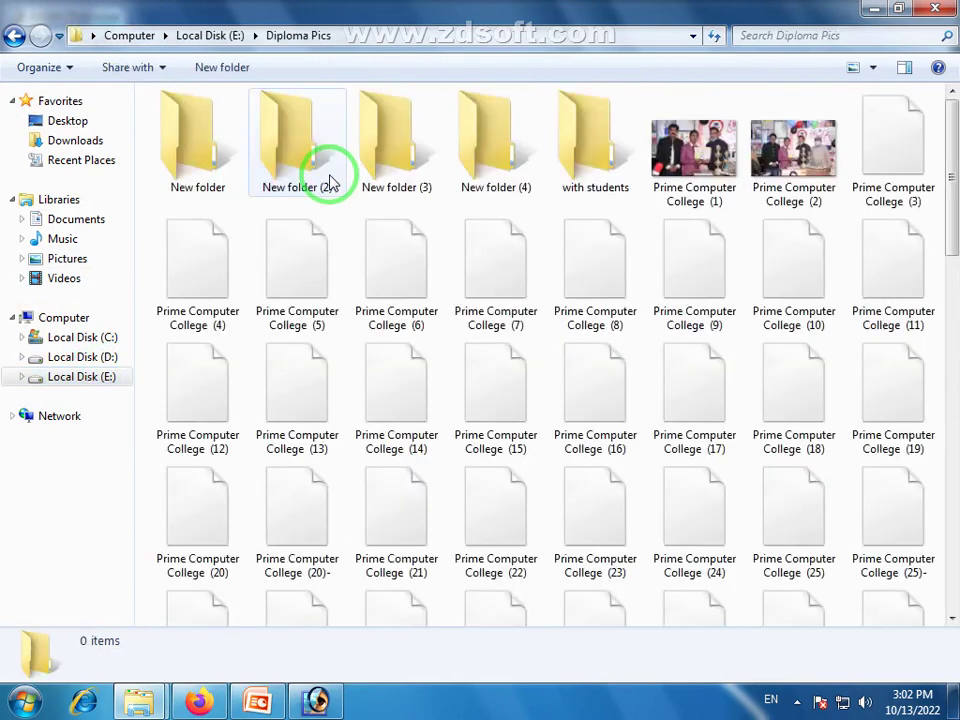
{"action": "double_click", "coordinate": [314, 192]}
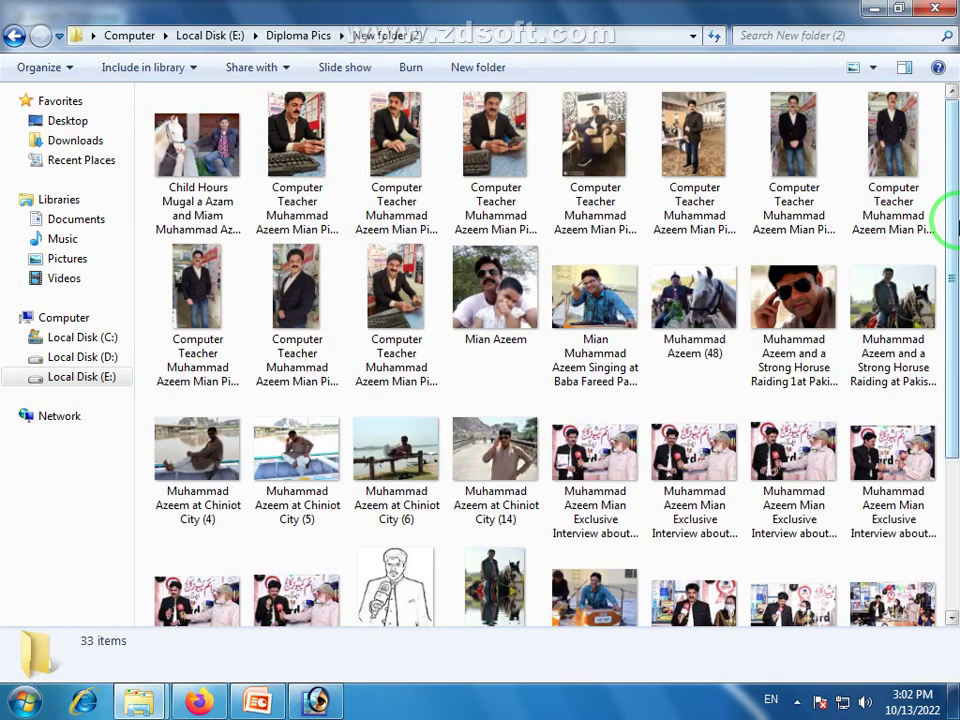
{"action": "left_click_drag", "start_coordinate": [953, 214], "coordinate": [955, 313]}
{"action": "left_click_drag", "start_coordinate": [716, 364], "coordinate": [375, 392]}
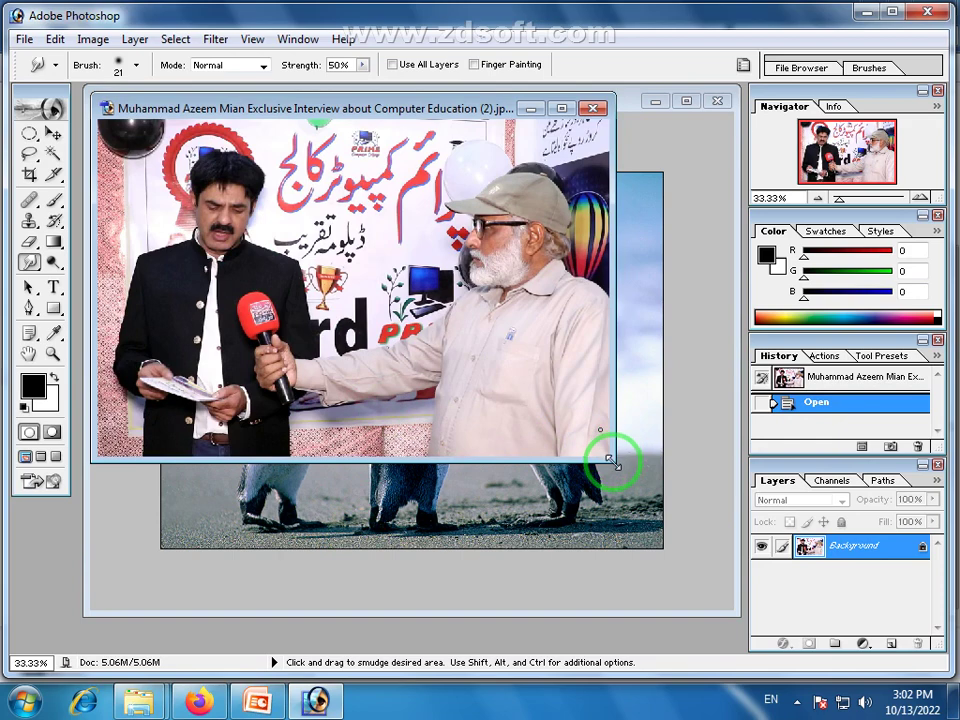
Enlarge the interview photo's document window and zoom to 222.55% on the face of the man in the black jacket
{"action": "left_click_drag", "start_coordinate": [613, 462], "coordinate": [676, 604]}
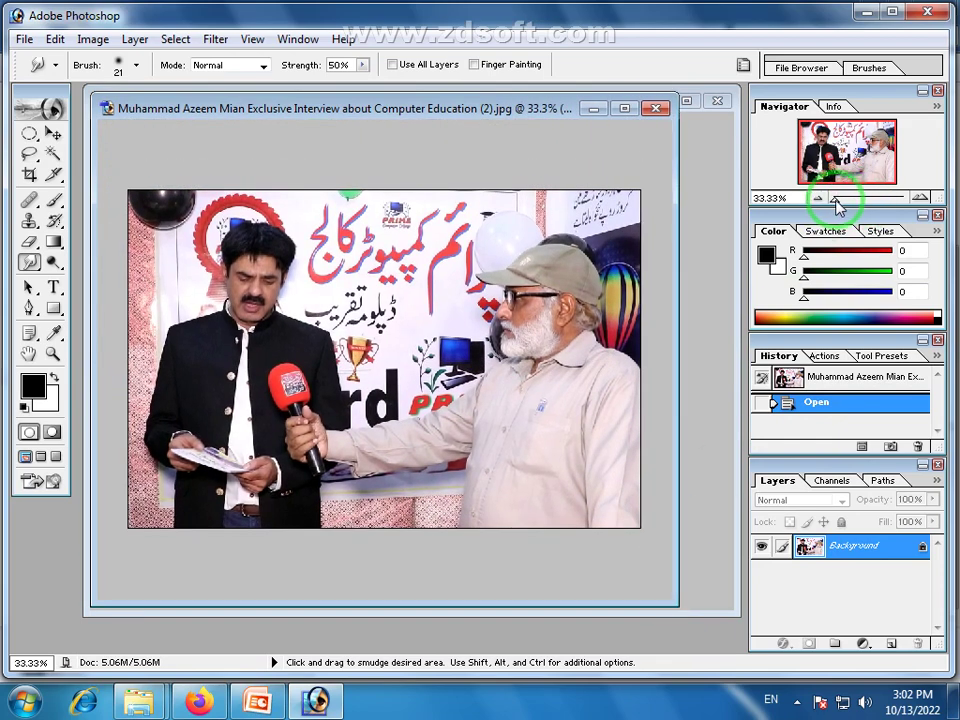
{"action": "left_click_drag", "start_coordinate": [836, 200], "coordinate": [868, 201]}
{"action": "left_click_drag", "start_coordinate": [864, 156], "coordinate": [828, 150]}
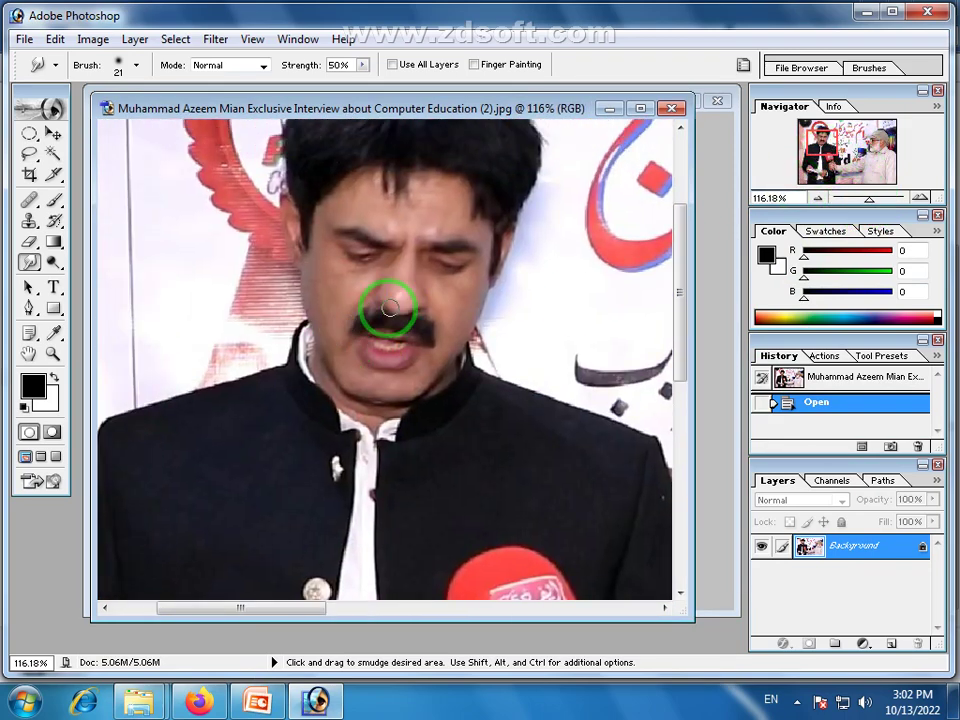
{"action": "mouse_move", "coordinate": [868, 203]}
{"action": "left_mouse_down"}
{"action": "mouse_move", "coordinate": [886, 206]}
{"action": "mouse_move", "coordinate": [878, 204]}
{"action": "left_mouse_up"}
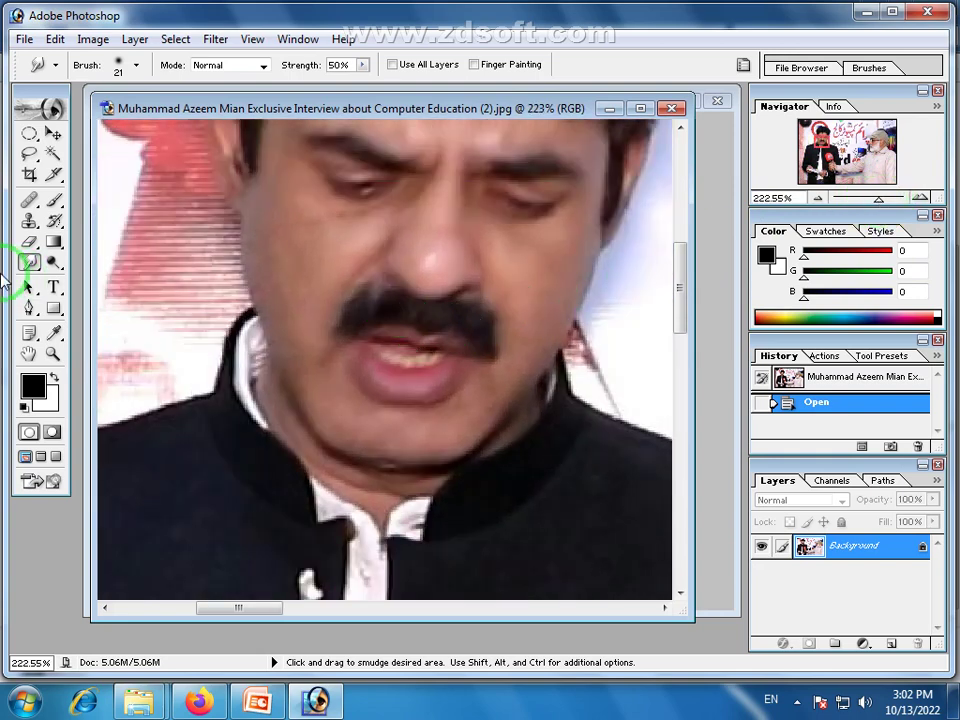
Smudge both ends of the man's moustache outward into points with the Smudge Tool, using an 8 px brush at 50% strength
{"action": "left_click", "coordinate": [35, 268]}
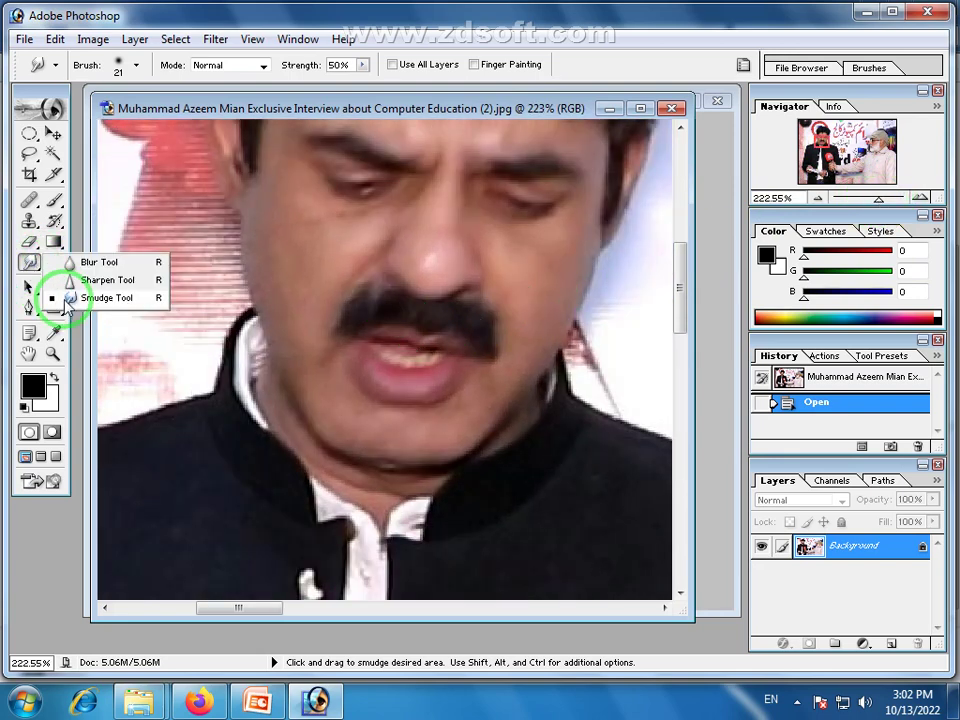
{"action": "left_click", "coordinate": [56, 298]}
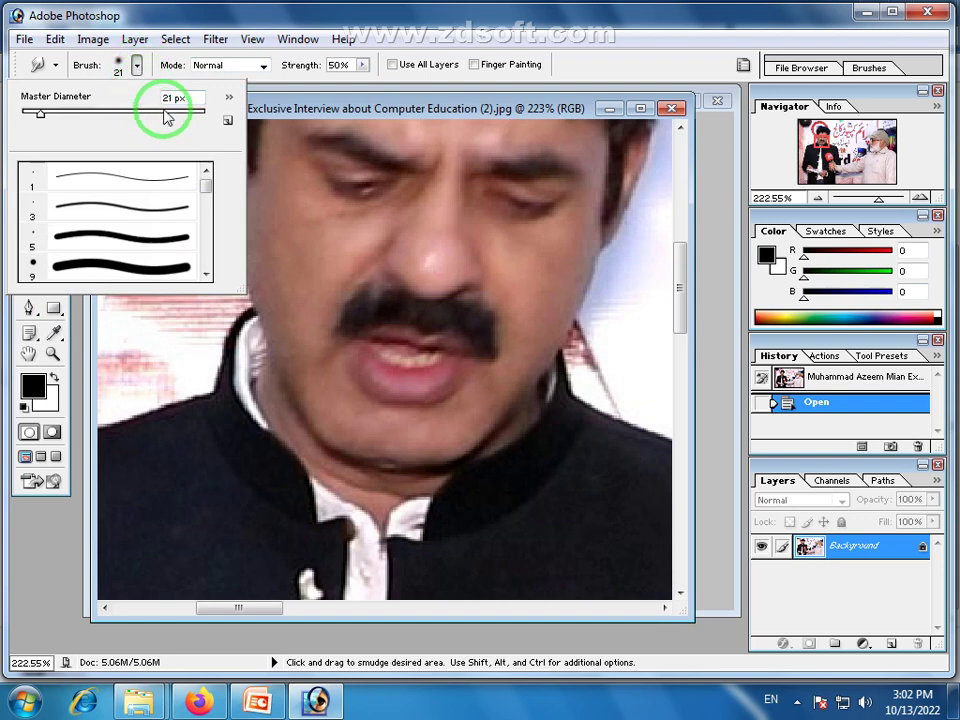
{"action": "mouse_move", "coordinate": [44, 113]}
{"action": "left_mouse_down"}
{"action": "mouse_move", "coordinate": [28, 113]}
{"action": "mouse_move", "coordinate": [42, 127]}
{"action": "left_mouse_up"}
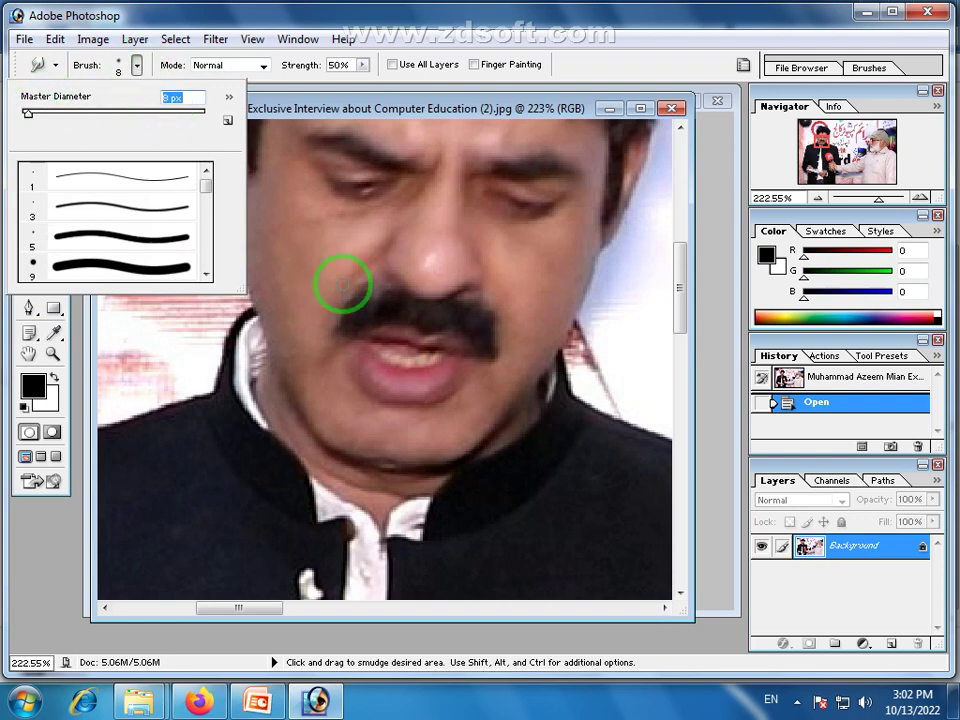
{"action": "left_click", "coordinate": [390, 295]}
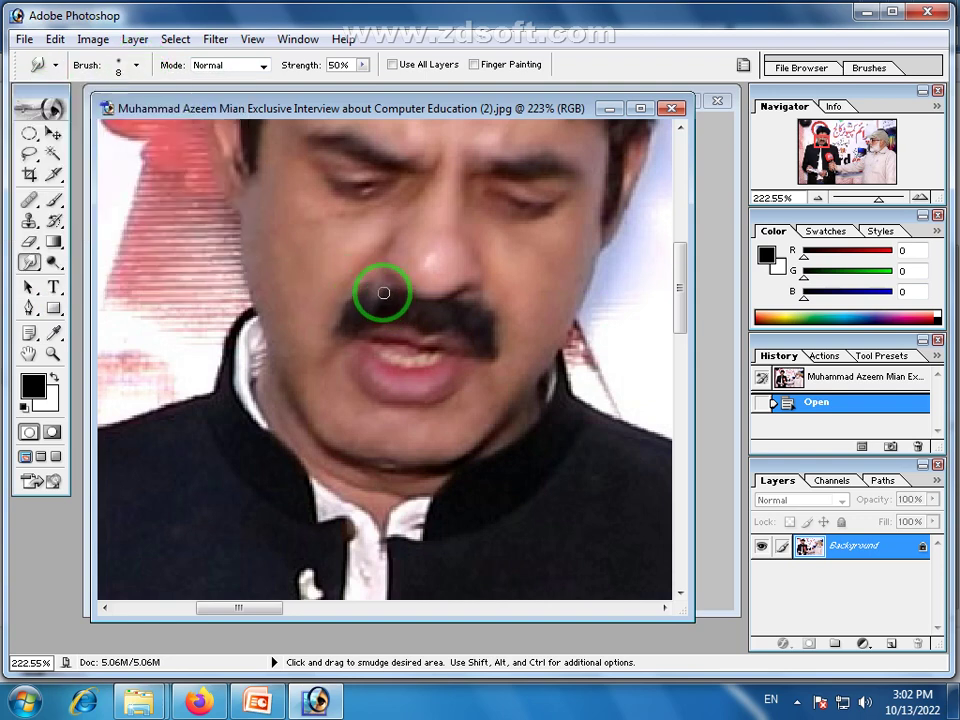
{"action": "mouse_move", "coordinate": [373, 291]}
{"action": "left_mouse_down"}
{"action": "mouse_move", "coordinate": [390, 296]}
{"action": "mouse_move", "coordinate": [381, 285]}
{"action": "mouse_move", "coordinate": [364, 293]}
{"action": "mouse_move", "coordinate": [383, 302]}
{"action": "mouse_move", "coordinate": [365, 303]}
{"action": "left_mouse_up"}
{"action": "mouse_move", "coordinate": [450, 322]}
{"action": "left_mouse_down"}
{"action": "mouse_move", "coordinate": [483, 333]}
{"action": "mouse_move", "coordinate": [434, 318]}
{"action": "mouse_move", "coordinate": [500, 334]}
{"action": "mouse_move", "coordinate": [444, 318]}
{"action": "mouse_move", "coordinate": [469, 324]}
{"action": "mouse_move", "coordinate": [488, 315]}
{"action": "mouse_move", "coordinate": [495, 327]}
{"action": "mouse_move", "coordinate": [483, 378]}
{"action": "mouse_move", "coordinate": [477, 354]}
{"action": "mouse_move", "coordinate": [490, 339]}
{"action": "mouse_move", "coordinate": [525, 342]}
{"action": "mouse_move", "coordinate": [494, 337]}
{"action": "mouse_move", "coordinate": [489, 344]}
{"action": "mouse_move", "coordinate": [508, 349]}
{"action": "mouse_move", "coordinate": [517, 341]}
{"action": "mouse_move", "coordinate": [495, 353]}
{"action": "mouse_move", "coordinate": [526, 344]}
{"action": "left_mouse_up"}
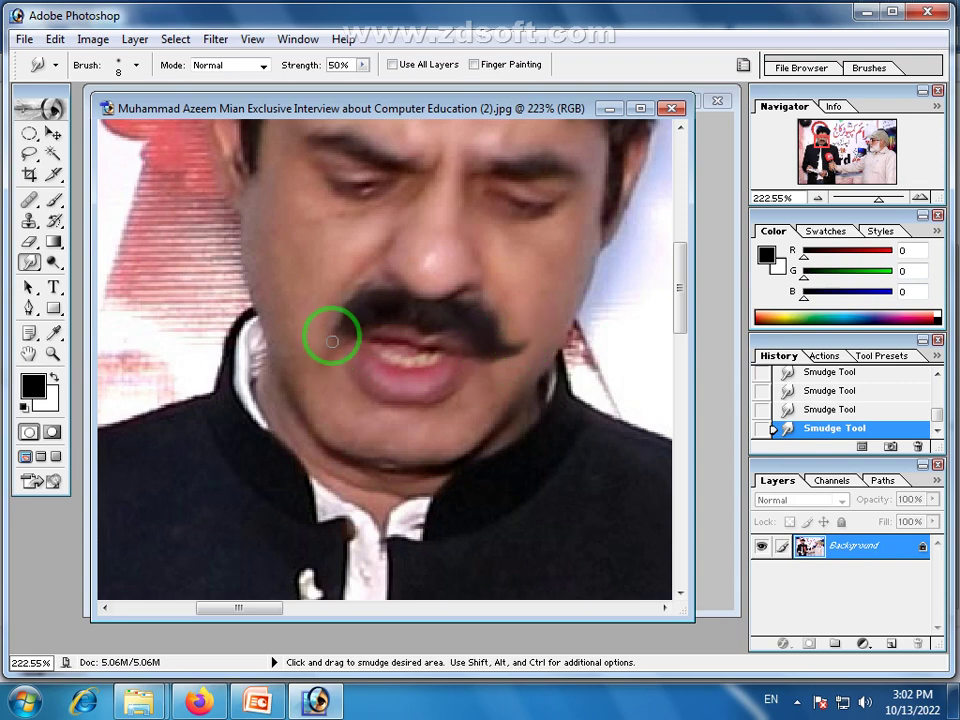
{"action": "left_click_drag", "start_coordinate": [355, 326], "coordinate": [313, 313]}
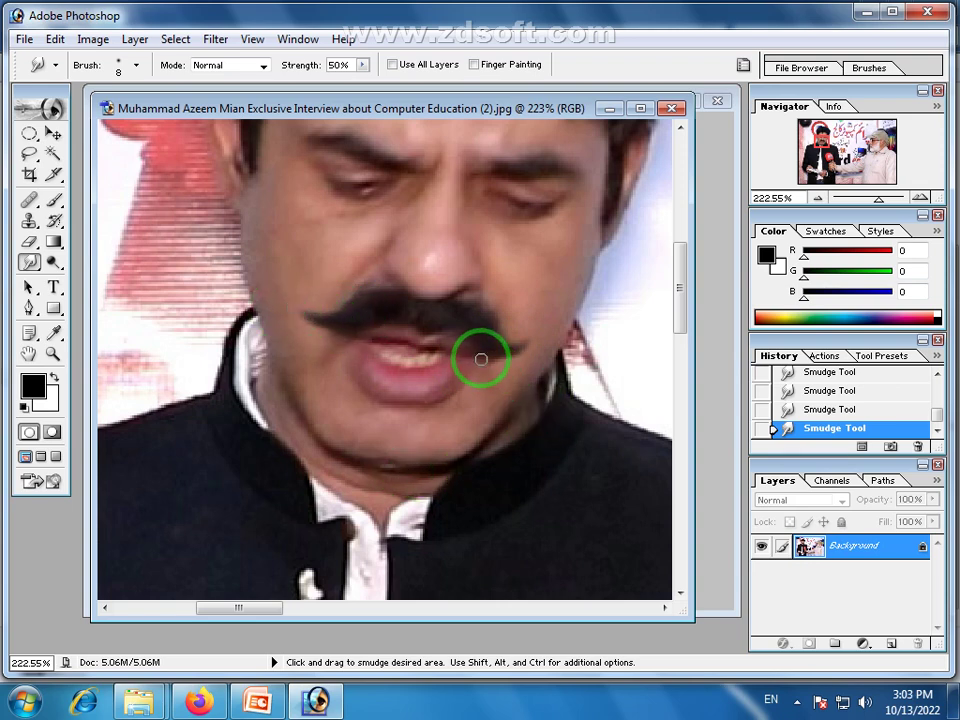
{"action": "left_click_drag", "start_coordinate": [513, 354], "coordinate": [568, 360]}
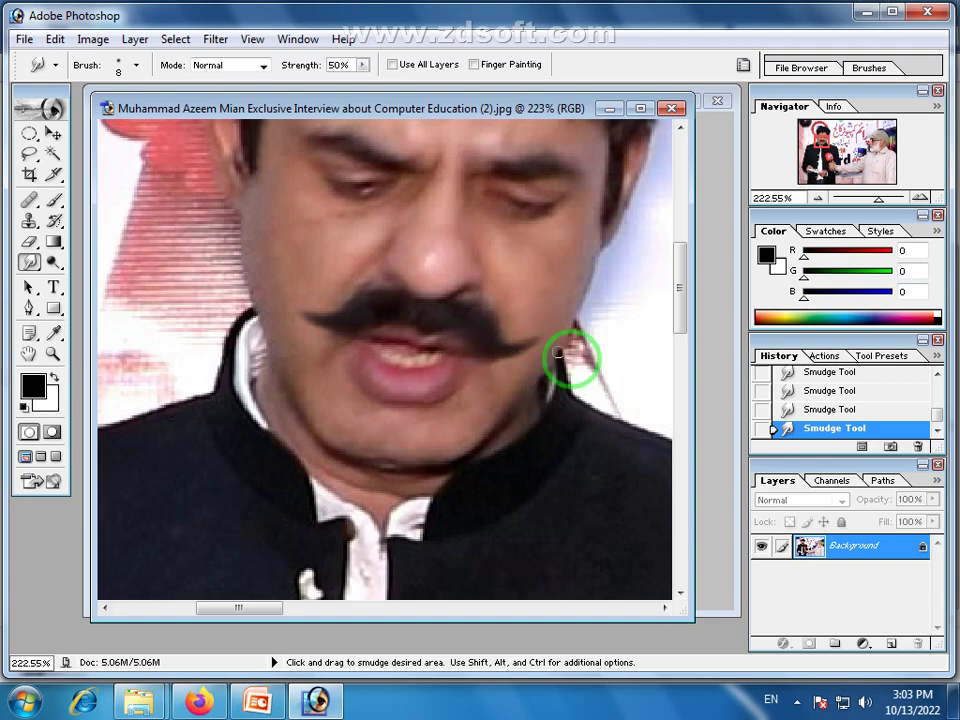
Zoom out to 44.93%, compare the original and smudged history states, and revert the interview photo to its original state
{"action": "left_click_drag", "start_coordinate": [879, 203], "coordinate": [845, 200]}
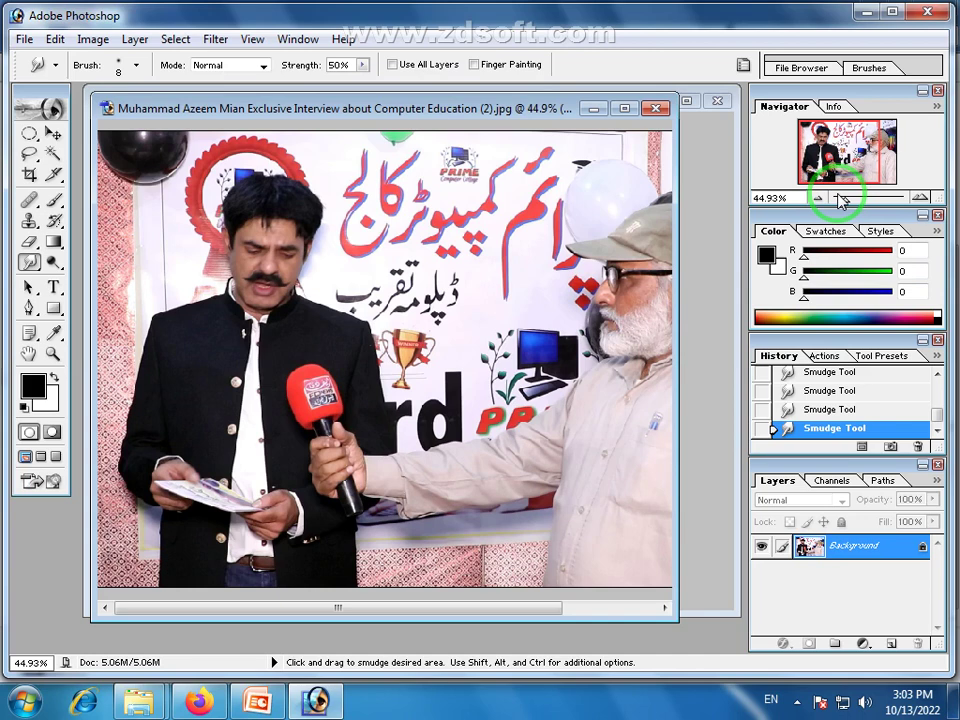
{"action": "scroll", "coordinate": [818, 390], "scroll_direction": "up", "scroll_amount": 5}
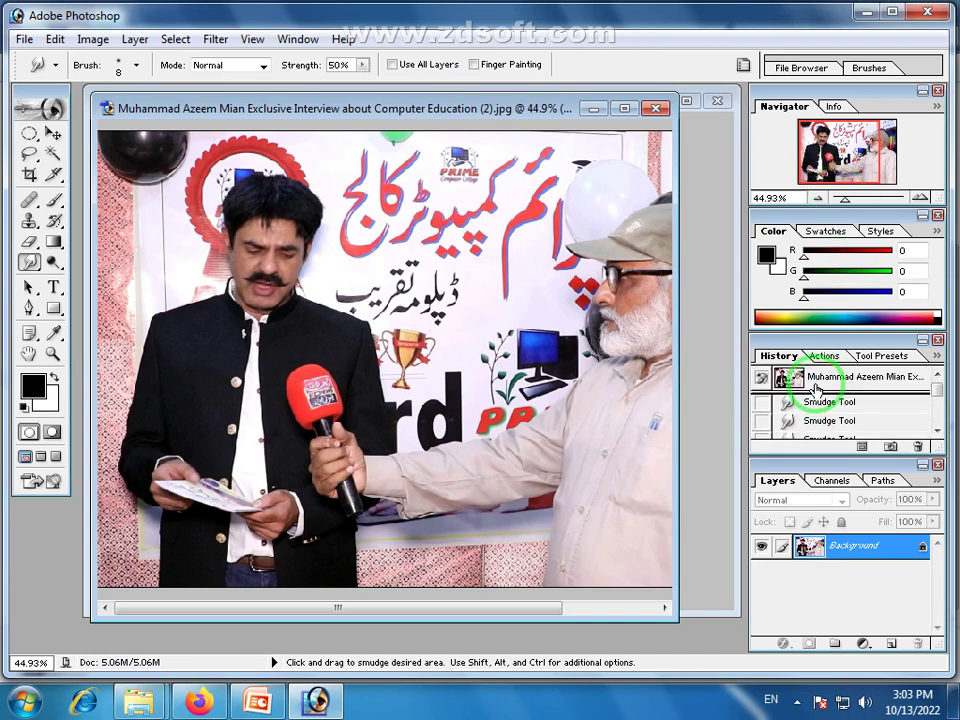
{"action": "left_click", "coordinate": [800, 377]}
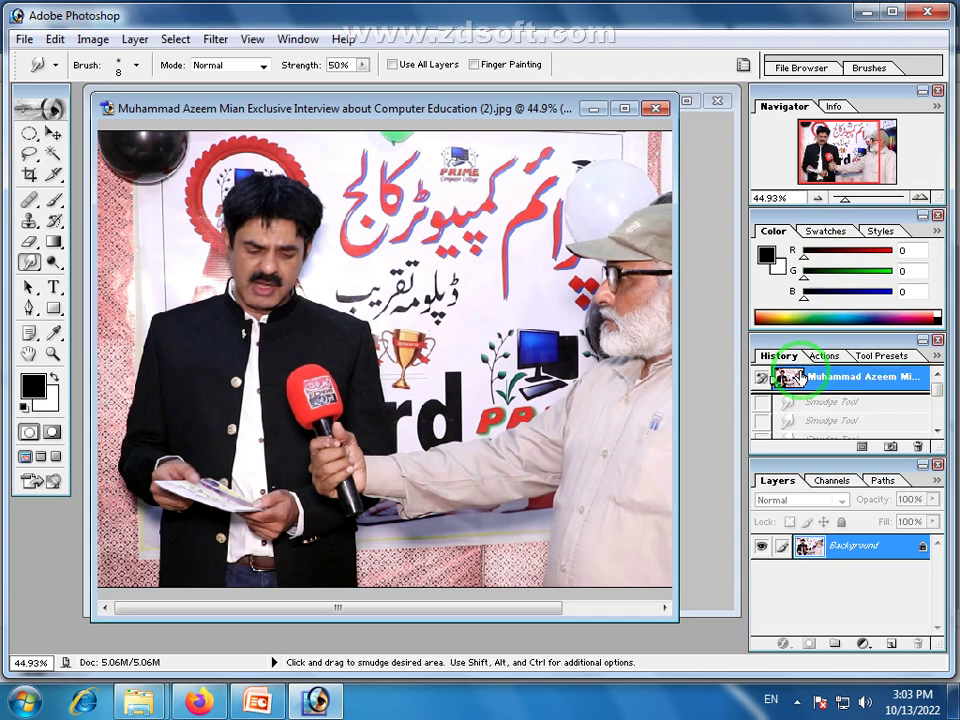
{"action": "scroll", "coordinate": [812, 420], "scroll_direction": "down", "scroll_amount": 3}
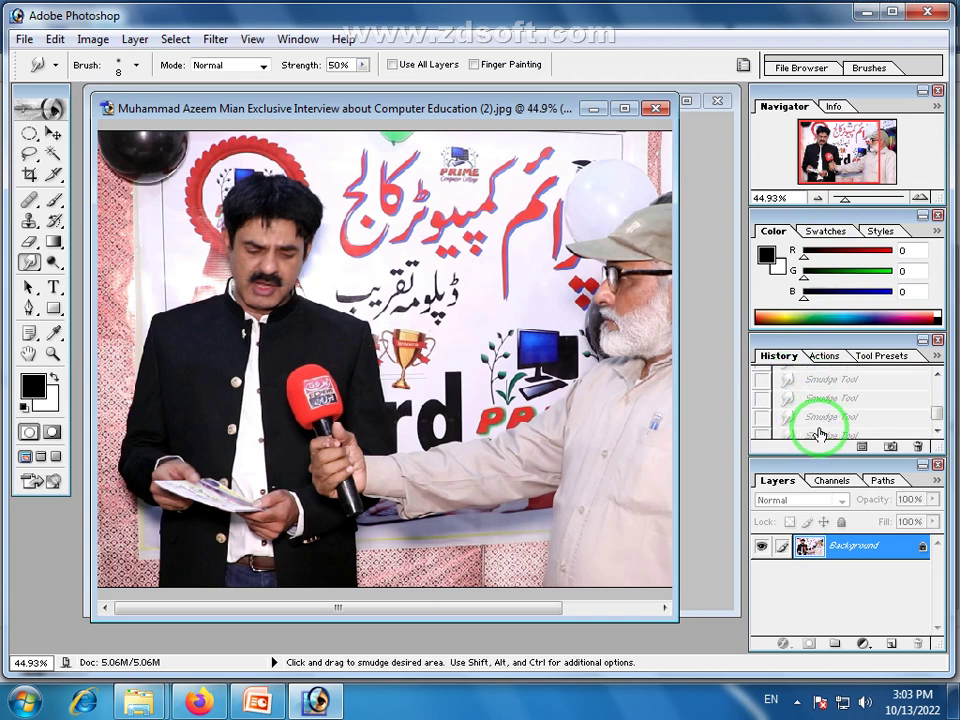
{"action": "left_click", "coordinate": [818, 432]}
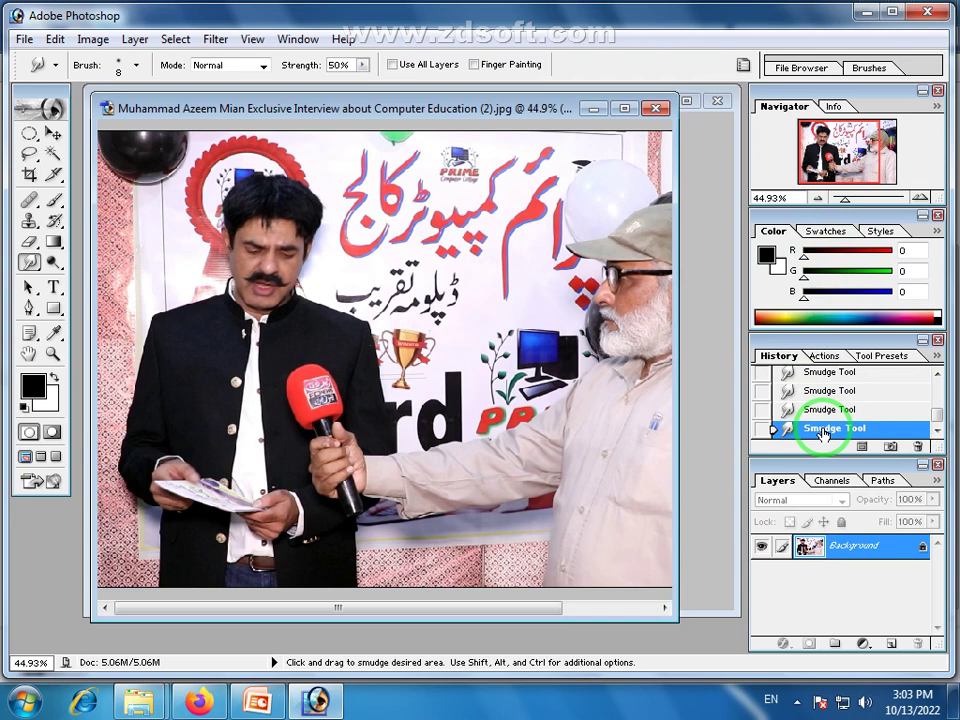
{"action": "scroll", "coordinate": [815, 400], "scroll_direction": "up", "scroll_amount": 3}
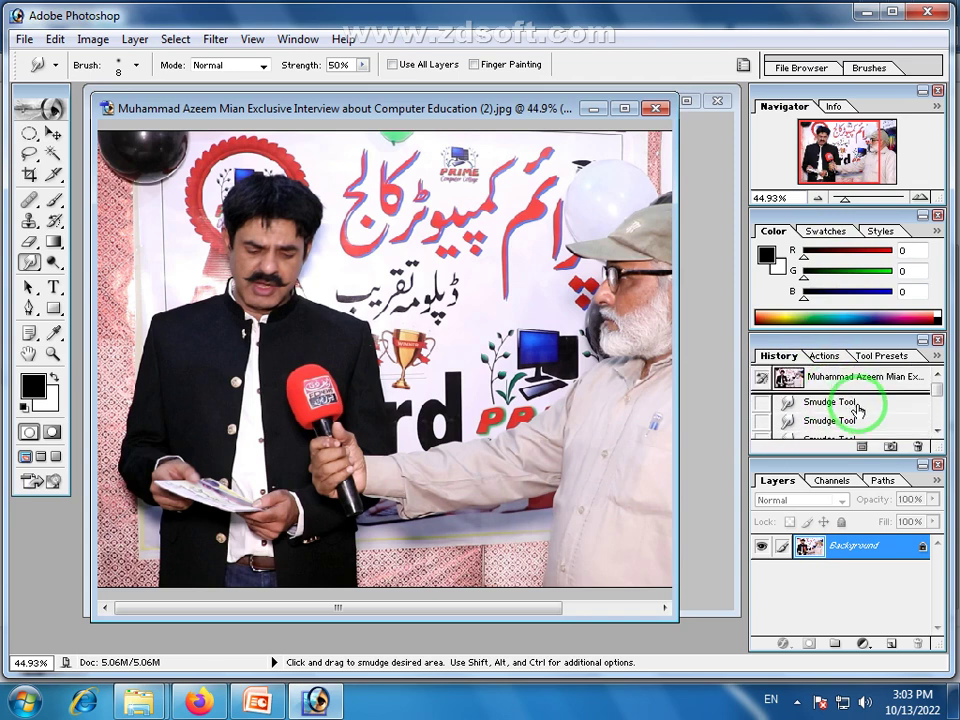
{"action": "left_click", "coordinate": [814, 378]}
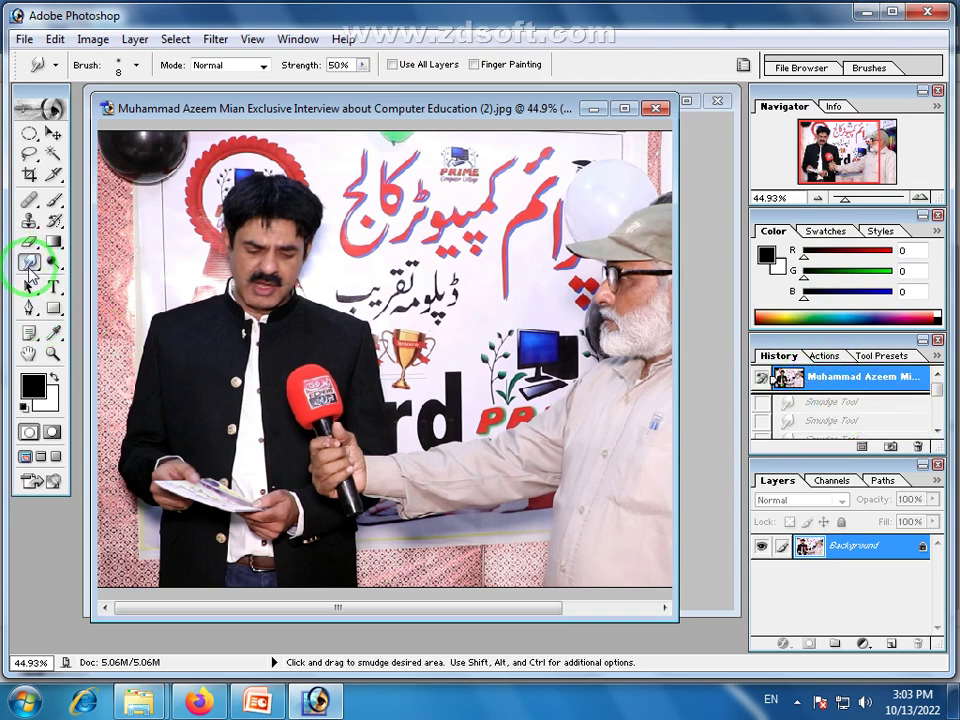
Activate the Dodge Tool and zoom the interview photo to 77.88% on the man in the black jacket
{"action": "left_click", "coordinate": [52, 262]}
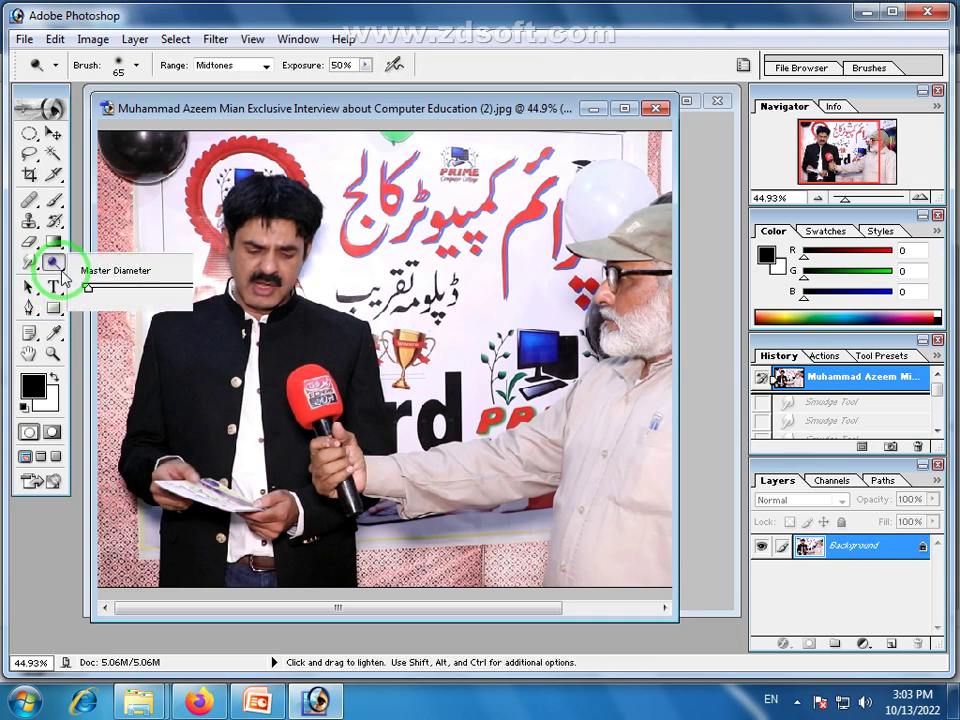
{"action": "left_click_drag", "start_coordinate": [52, 262], "coordinate": [125, 275]}
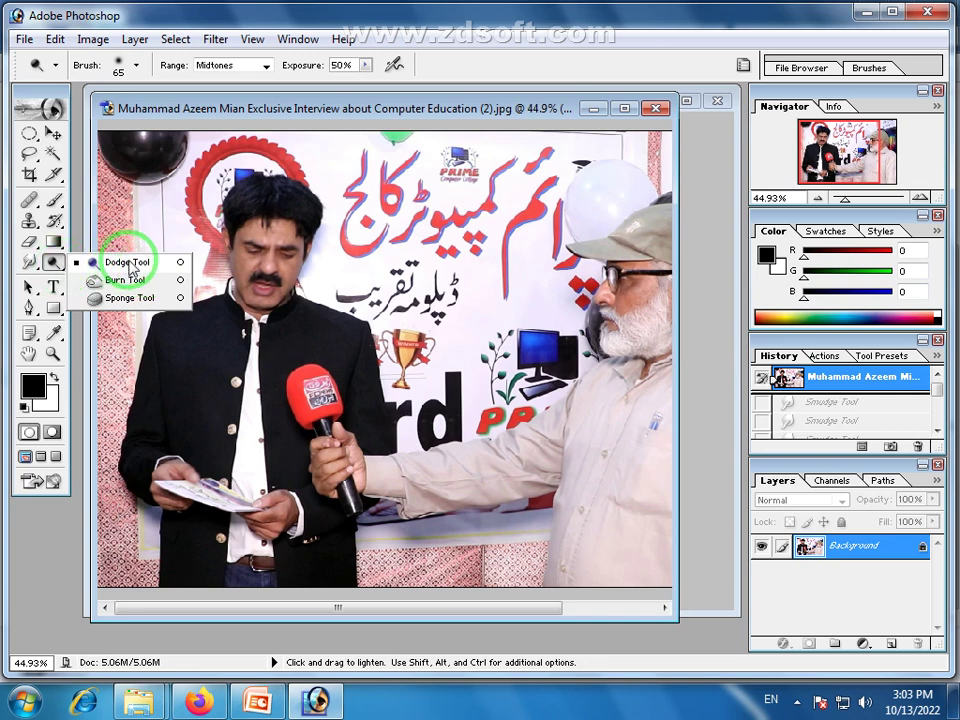
{"action": "left_click", "coordinate": [135, 263]}
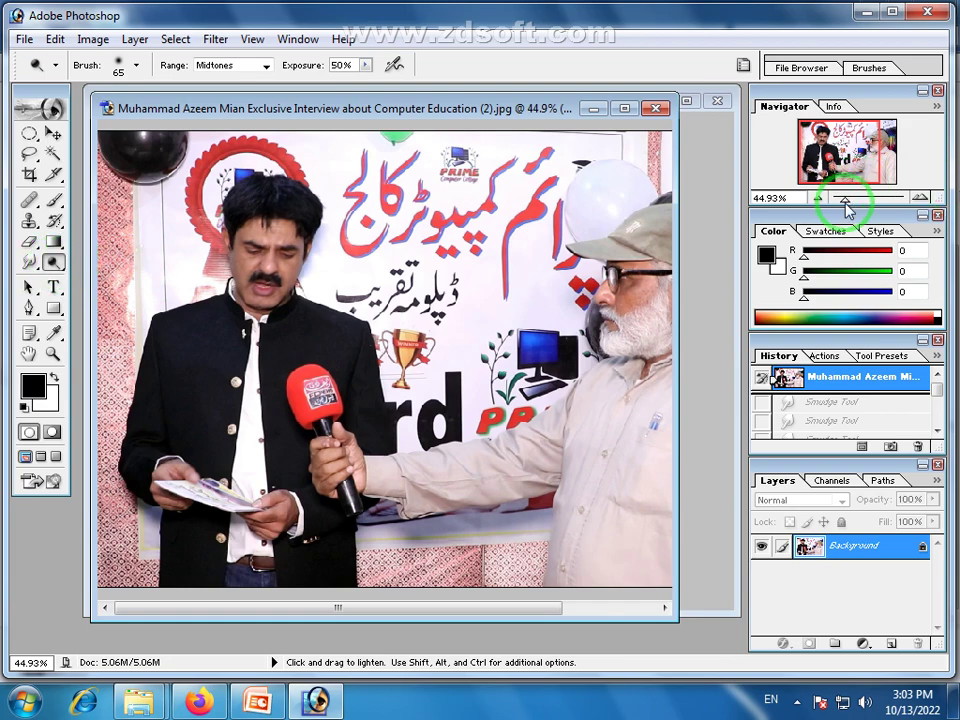
{"action": "left_click_drag", "start_coordinate": [847, 203], "coordinate": [862, 203]}
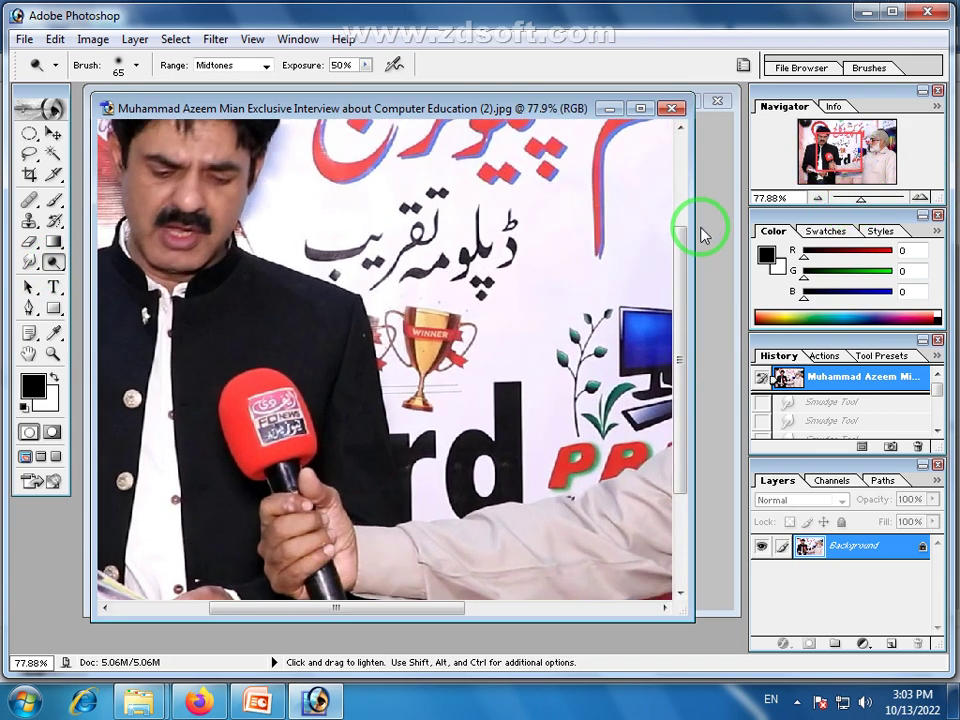
{"action": "scroll", "coordinate": [684, 260], "scroll_direction": "up", "scroll_amount": 2}
{"action": "left_click_drag", "start_coordinate": [420, 617], "coordinate": [302, 617]}
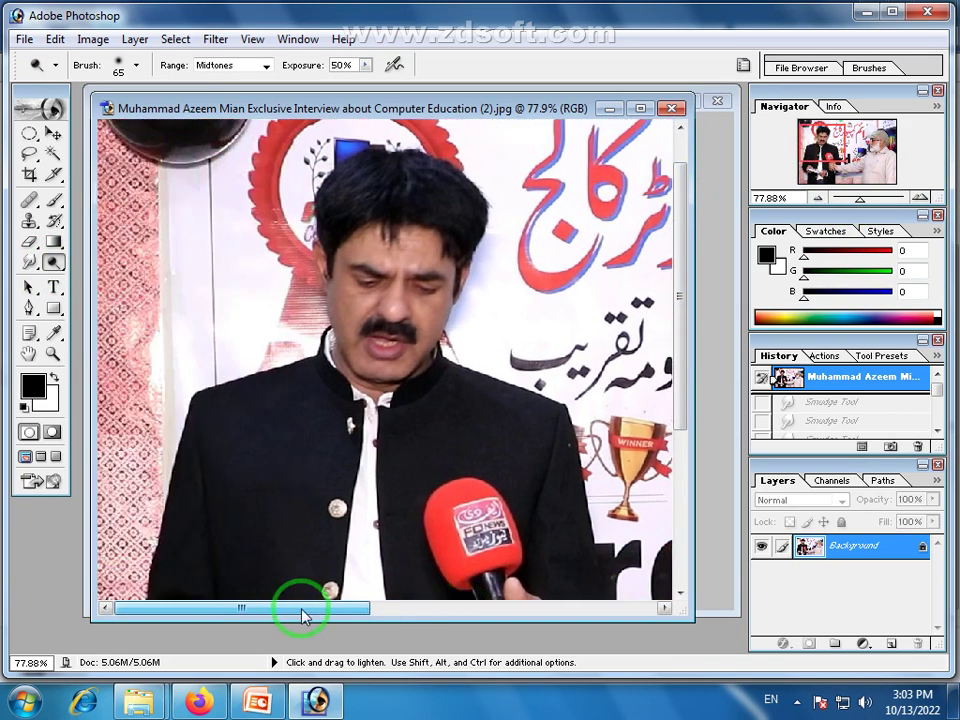
Open the "Prime Computer College (62)" photo from E:\Diploma Pics in Photoshop and enlarge its document window
{"action": "mouse_move", "coordinate": [139, 700]}
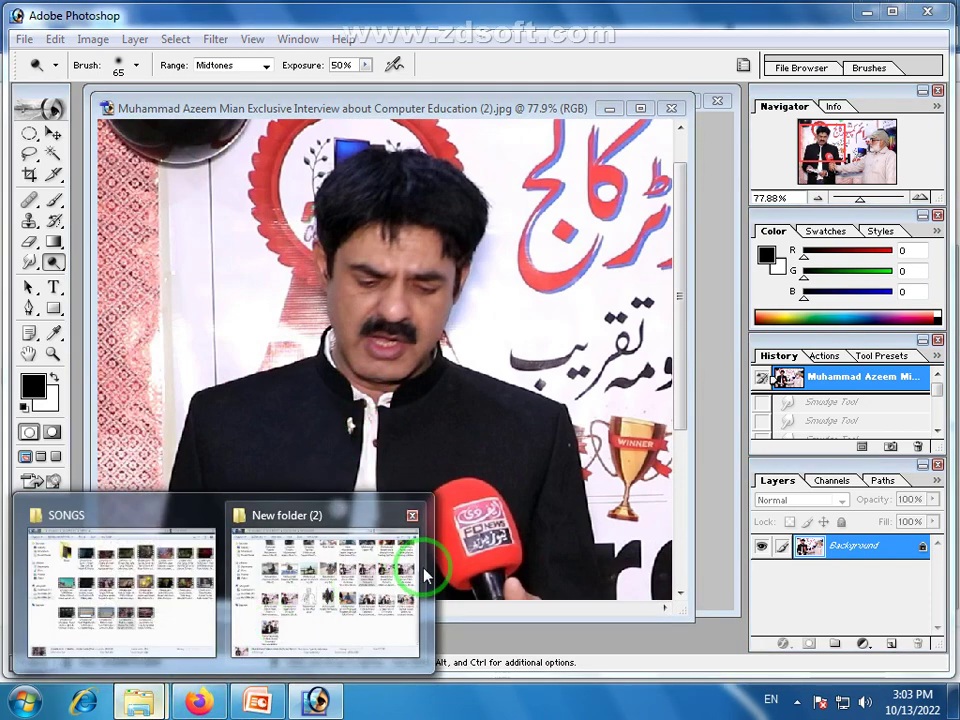
{"action": "left_click", "coordinate": [157, 605]}
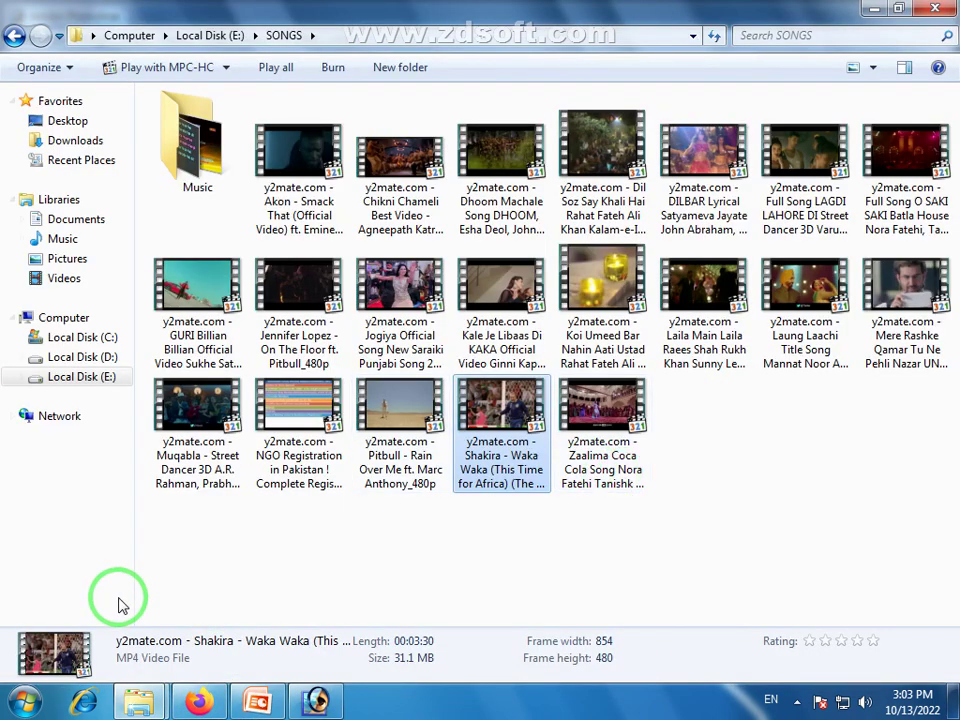
{"action": "left_click", "coordinate": [268, 505]}
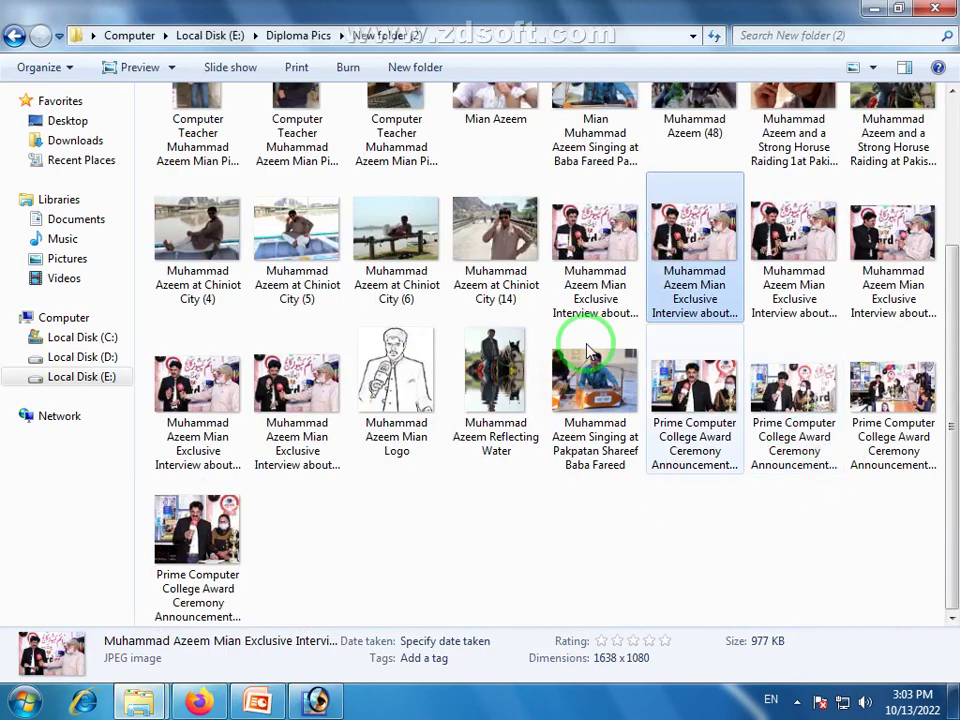
{"action": "left_click", "coordinate": [295, 36]}
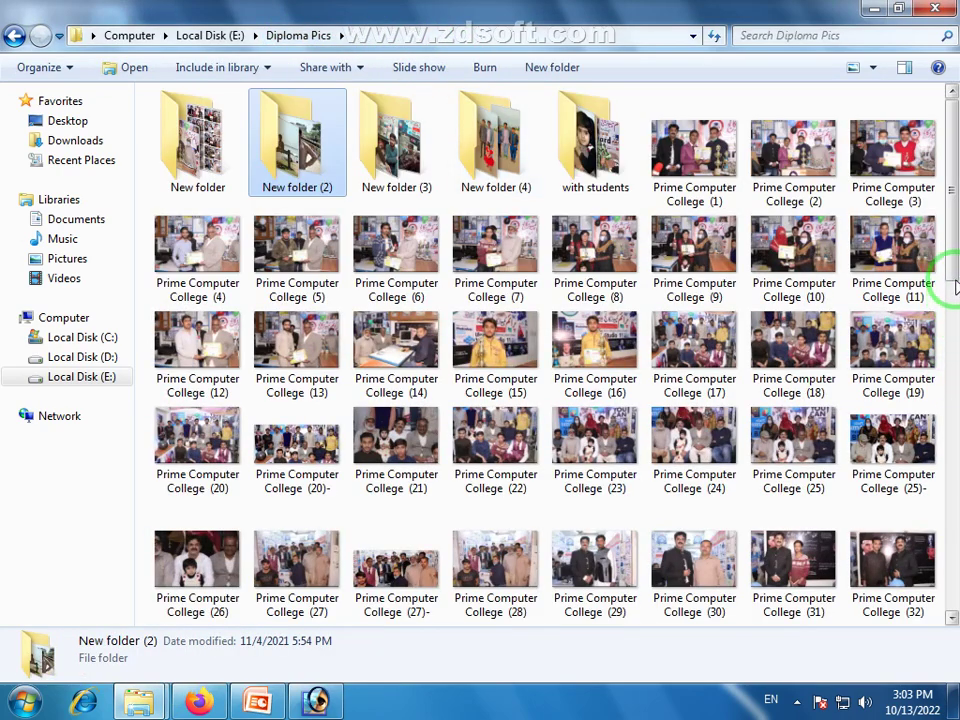
{"action": "left_click_drag", "start_coordinate": [952, 279], "coordinate": [940, 458]}
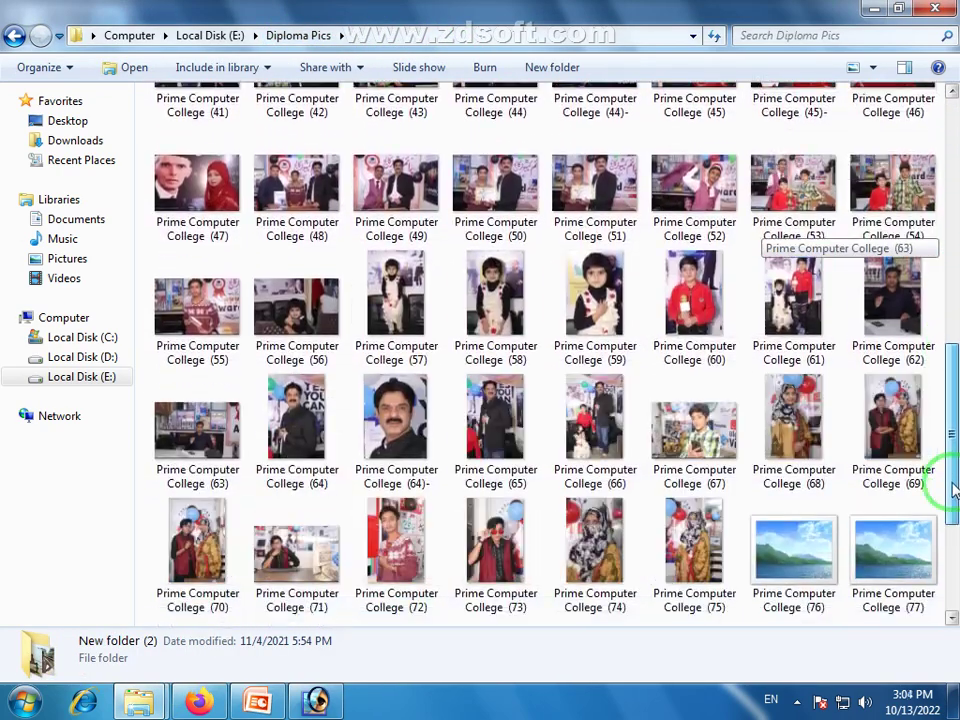
{"action": "left_click_drag", "start_coordinate": [905, 300], "coordinate": [328, 700]}
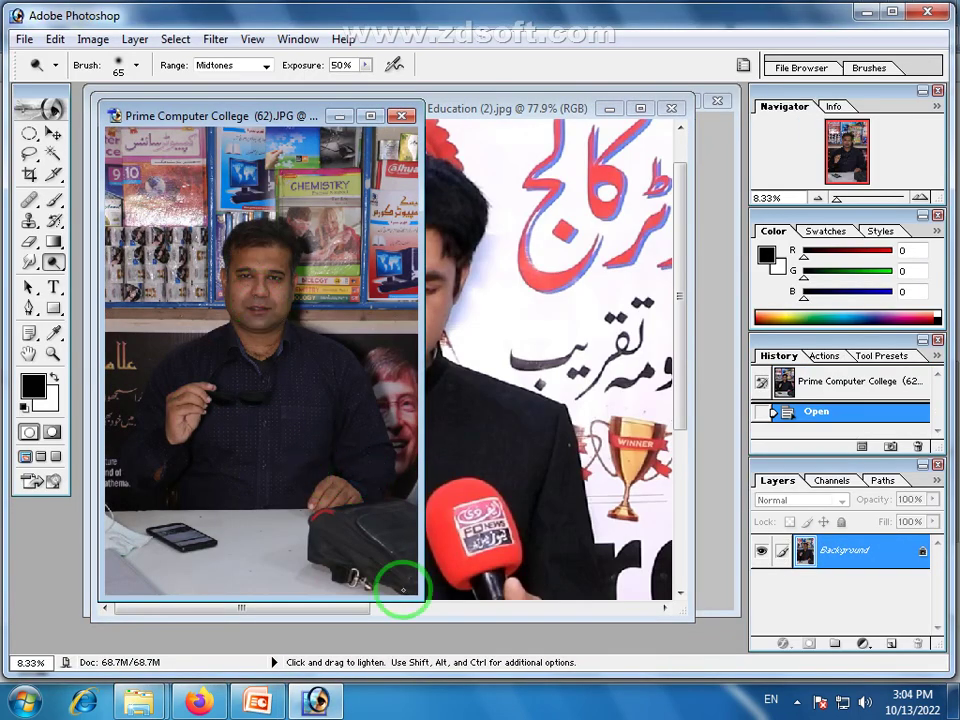
{"action": "left_click_drag", "start_coordinate": [403, 590], "coordinate": [675, 645]}
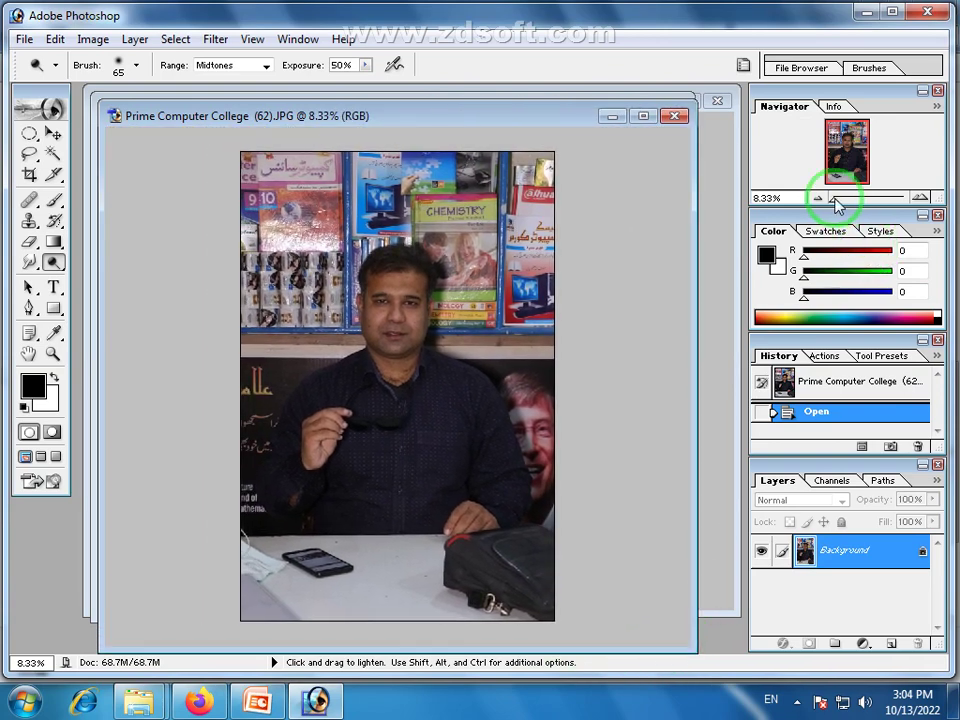
Lighten the man's forehead with the Dodge Tool, using a 251 px brush on midtones at 50% exposure
{"action": "left_click_drag", "start_coordinate": [836, 205], "coordinate": [845, 199]}
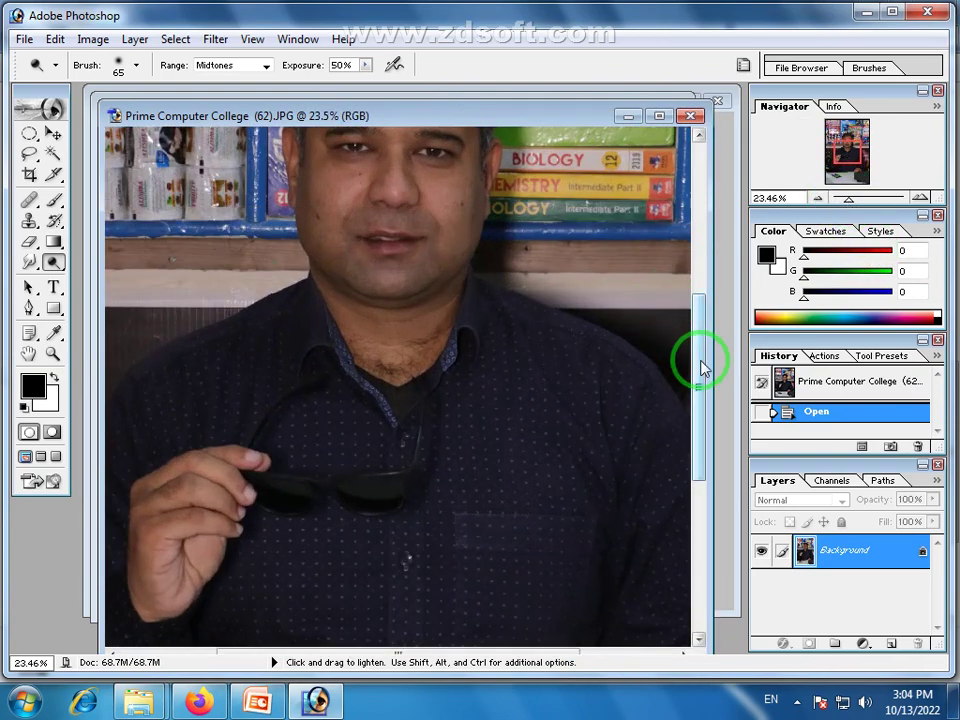
{"action": "left_click_drag", "start_coordinate": [700, 368], "coordinate": [703, 302]}
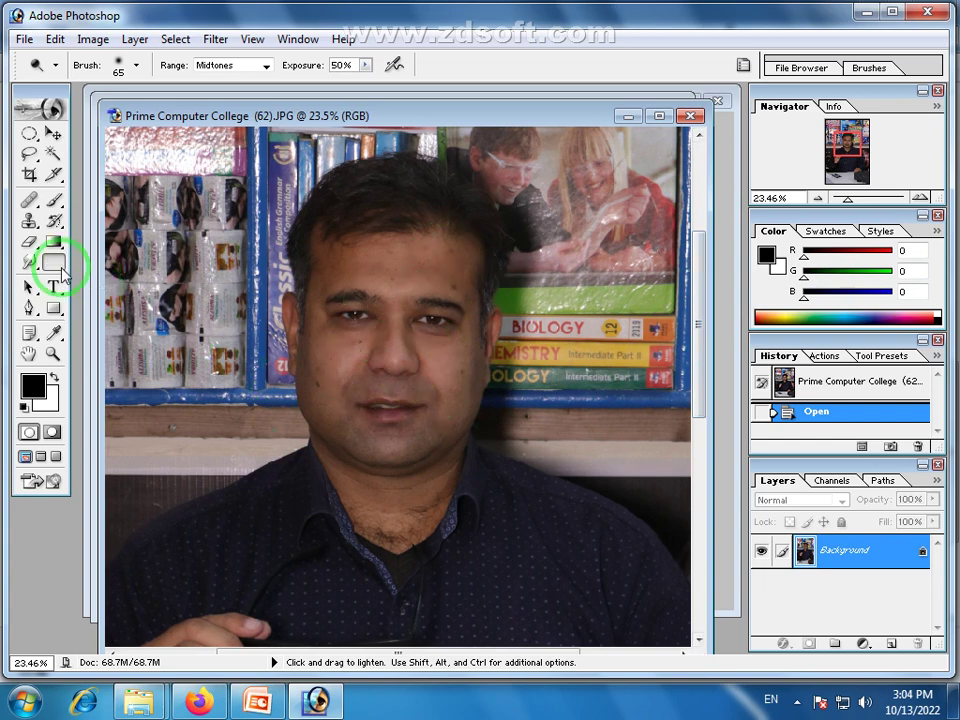
{"action": "left_click", "coordinate": [137, 68]}
{"action": "left_click_drag", "start_coordinate": [62, 112], "coordinate": [167, 118]}
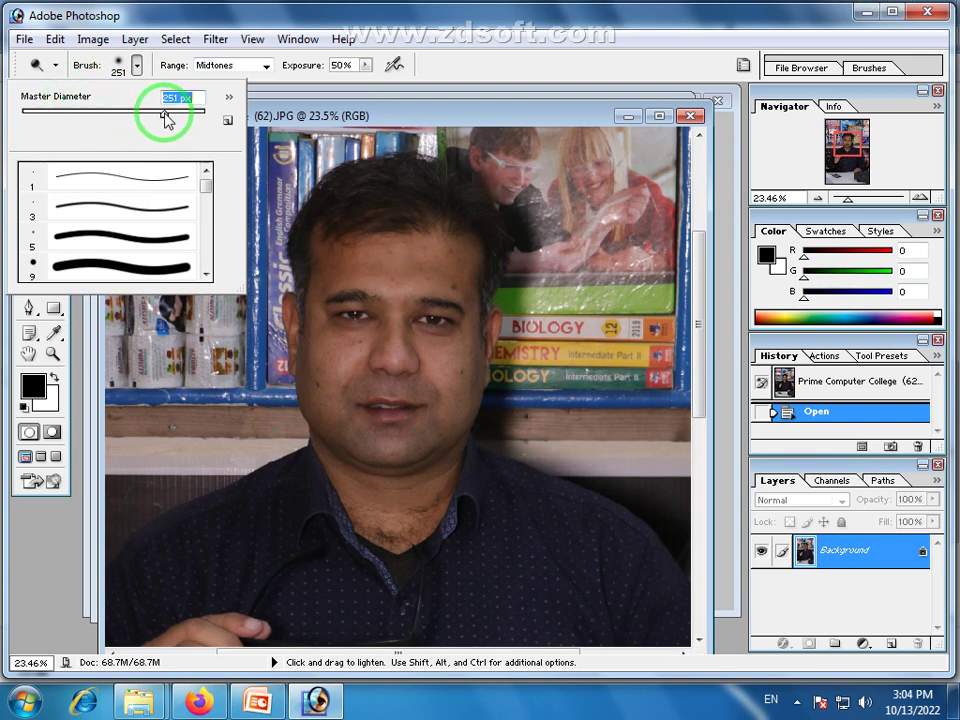
{"action": "left_click", "coordinate": [445, 110]}
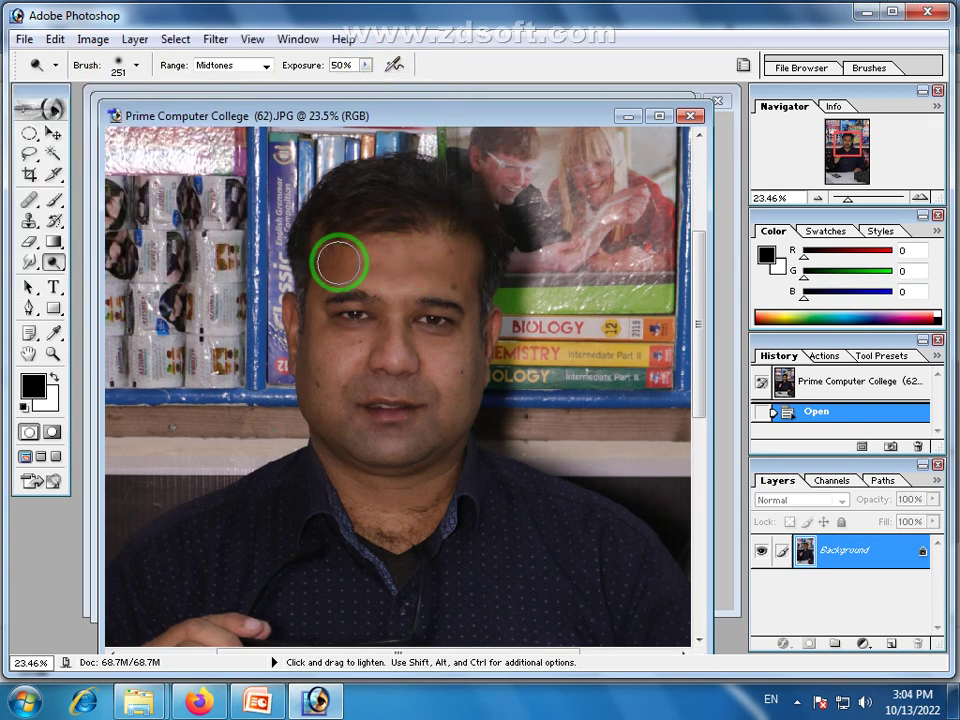
{"action": "left_click_drag", "start_coordinate": [340, 263], "coordinate": [454, 266]}
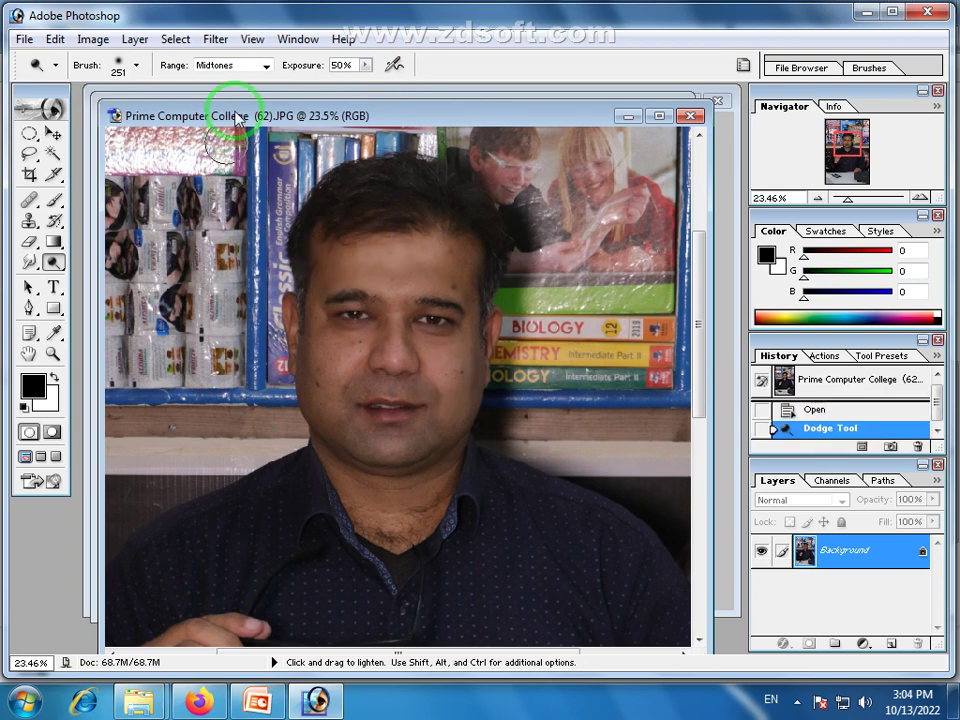
Set the Dodge brush to 414 px and lighten the man's forehead, eye area, cheeks and jaw in repeated strokes
{"action": "left_click", "coordinate": [136, 65]}
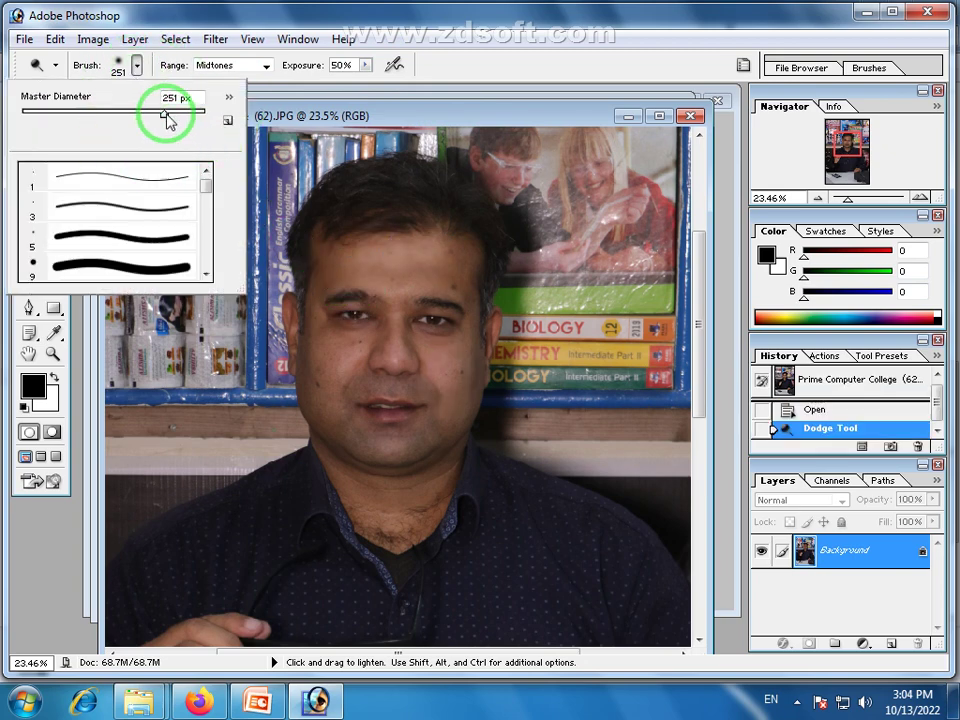
{"action": "left_click_drag", "start_coordinate": [167, 117], "coordinate": [186, 118]}
{"action": "left_click", "coordinate": [439, 268]}
{"action": "left_click_drag", "start_coordinate": [415, 333], "coordinate": [447, 335]}
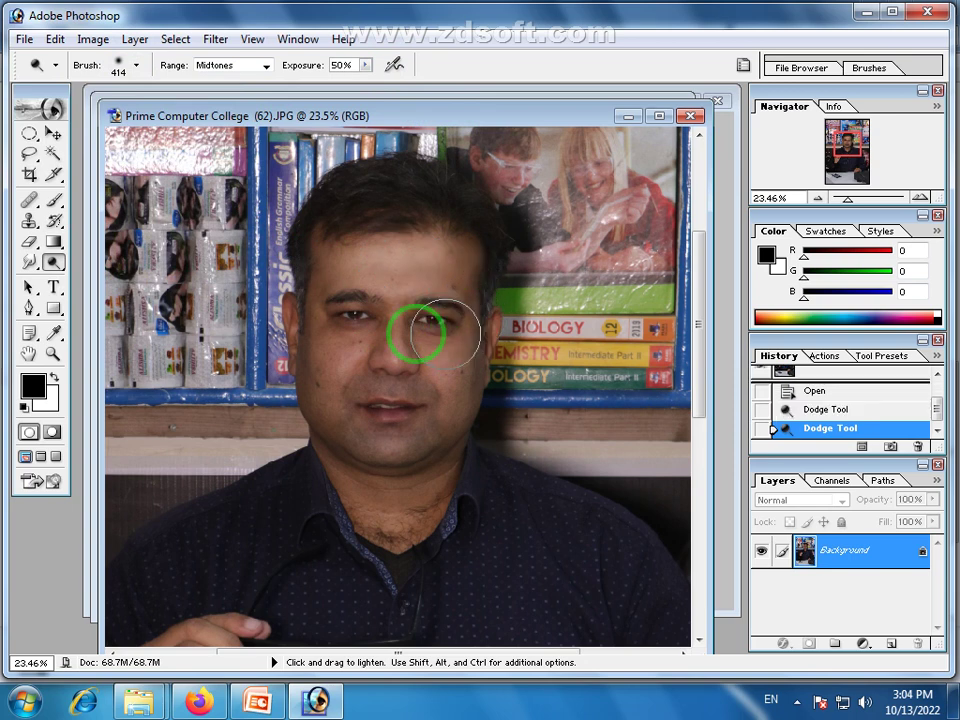
{"action": "left_click_drag", "start_coordinate": [339, 343], "coordinate": [320, 412]}
{"action": "left_click_drag", "start_coordinate": [461, 368], "coordinate": [452, 424]}
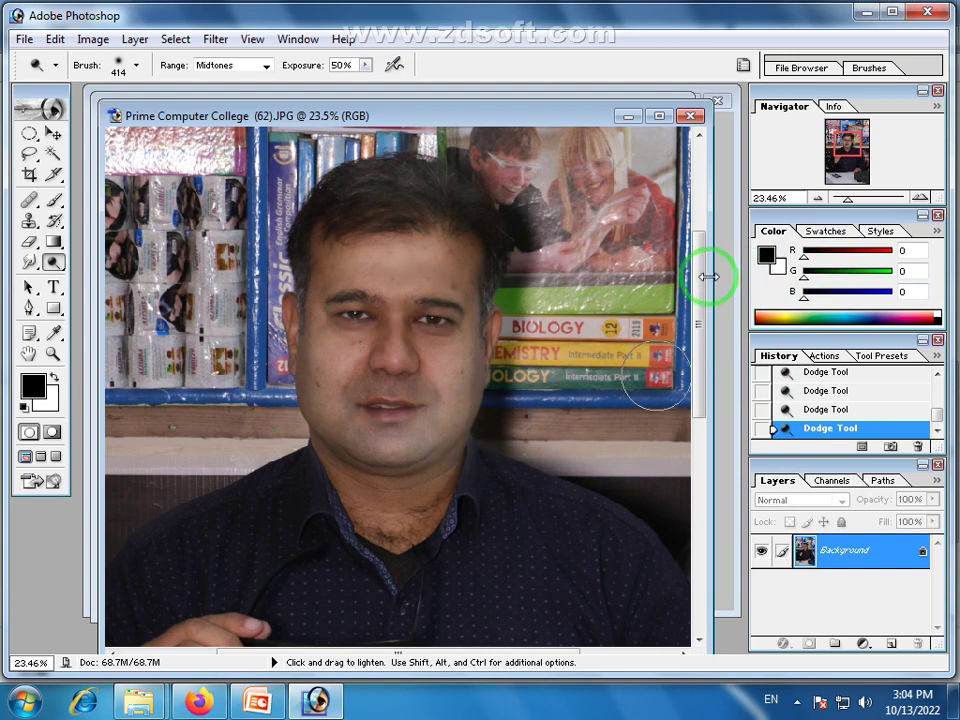
{"action": "left_click_drag", "start_coordinate": [699, 285], "coordinate": [681, 371]}
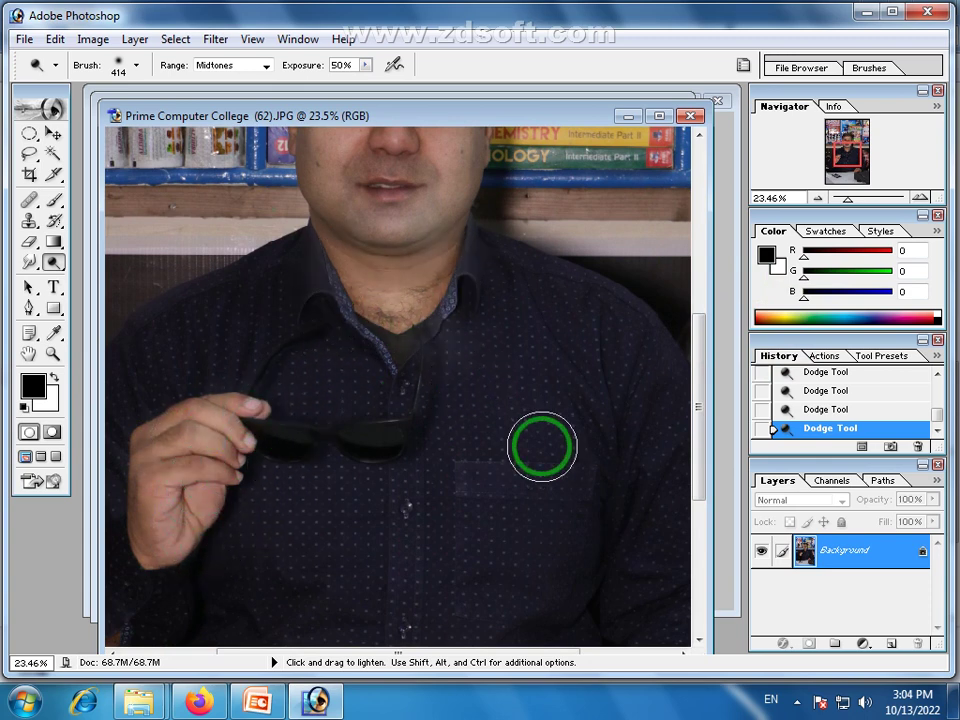
Compare the lightened portrait with its original snapshot by moving between History states with the whole photo in view
{"action": "left_click_drag", "start_coordinate": [705, 392], "coordinate": [700, 313]}
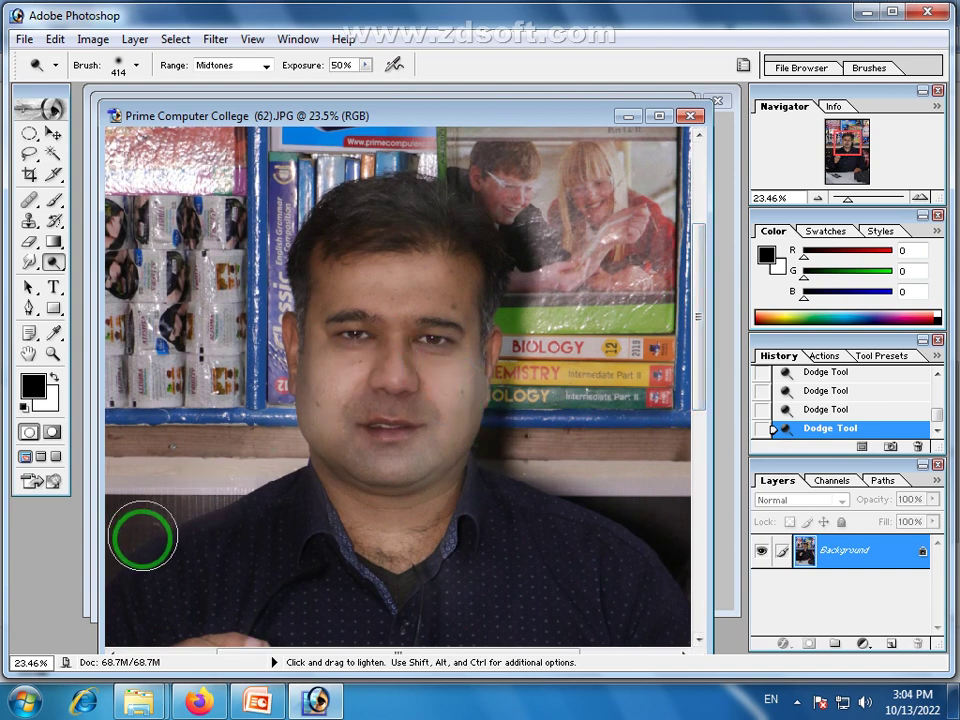
{"action": "left_click", "coordinate": [824, 410]}
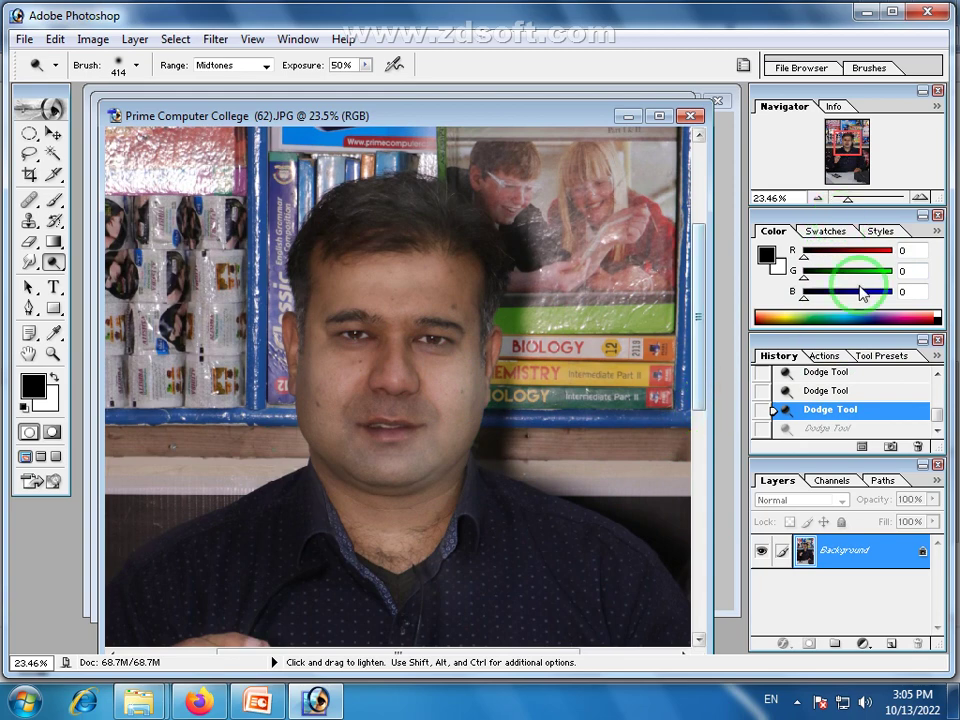
{"action": "left_click_drag", "start_coordinate": [848, 205], "coordinate": [831, 197]}
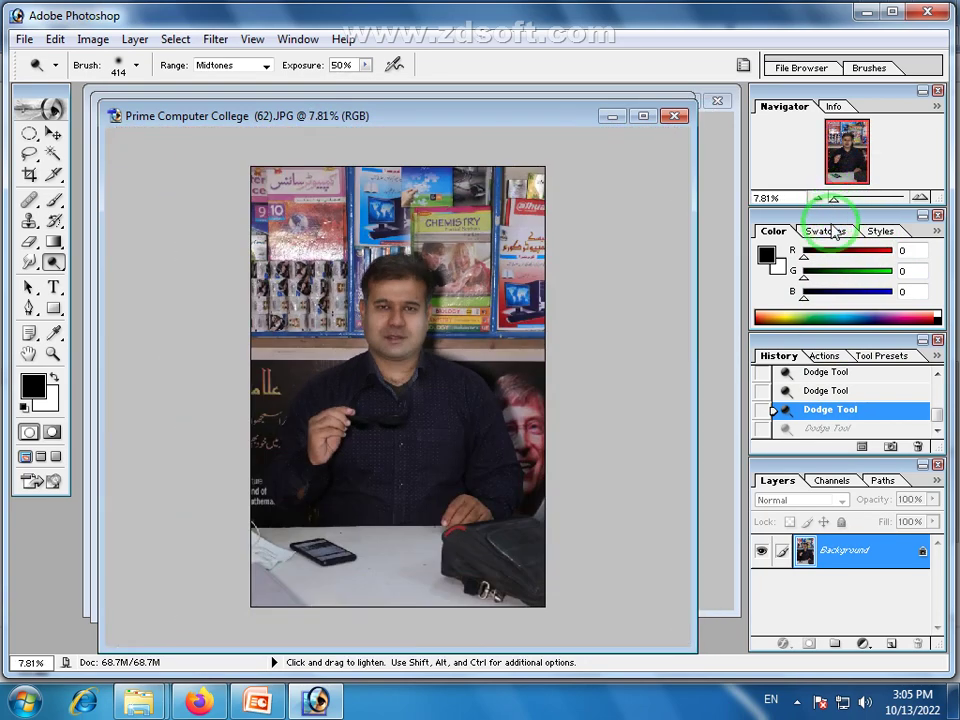
{"action": "scroll", "coordinate": [815, 393], "scroll_direction": "up", "scroll_amount": 5}
{"action": "left_click", "coordinate": [815, 385]}
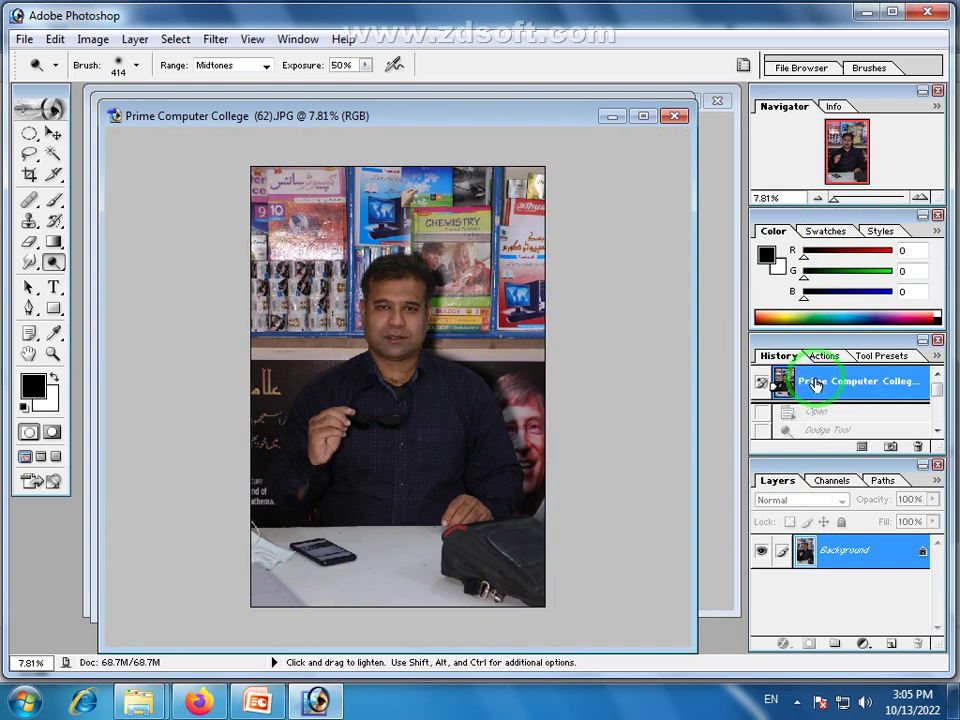
{"action": "mouse_move", "coordinate": [815, 385]}
{"action": "left_mouse_down"}
{"action": "mouse_move", "coordinate": [818, 430]}
{"action": "mouse_move", "coordinate": [818, 391]}
{"action": "mouse_move", "coordinate": [826, 401]}
{"action": "left_mouse_up"}
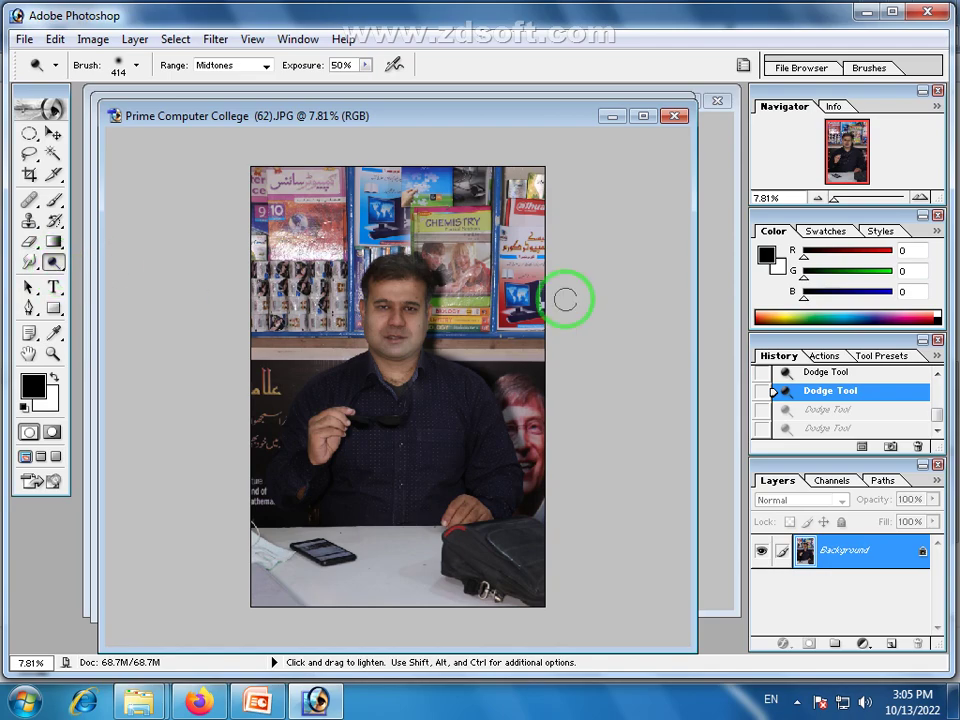
Minimize the portrait window and activate the Burn Tool with the interview photo in front
{"action": "left_click", "coordinate": [613, 116]}
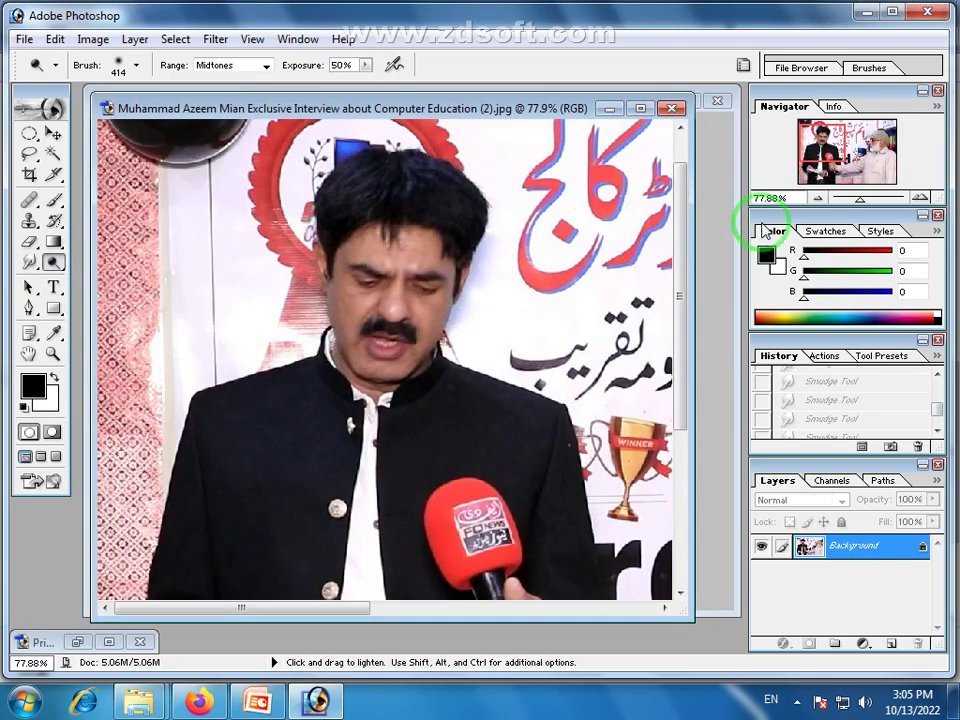
{"action": "mouse_move", "coordinate": [856, 197]}
{"action": "left_mouse_down"}
{"action": "mouse_move", "coordinate": [816, 206]}
{"action": "mouse_move", "coordinate": [843, 205]}
{"action": "left_mouse_up"}
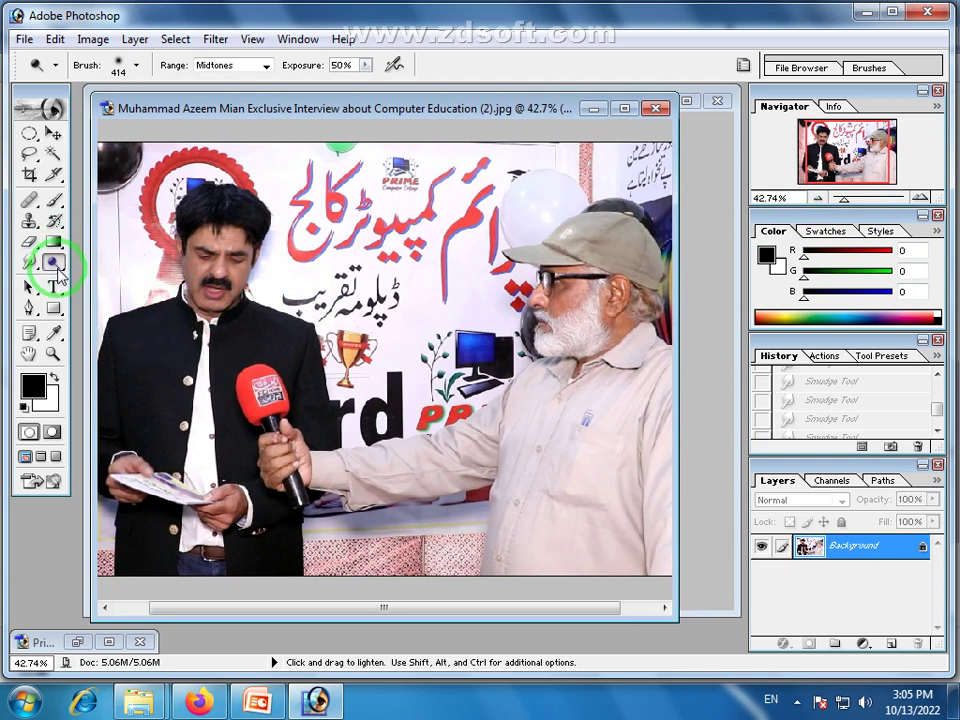
{"action": "left_click", "coordinate": [57, 268]}
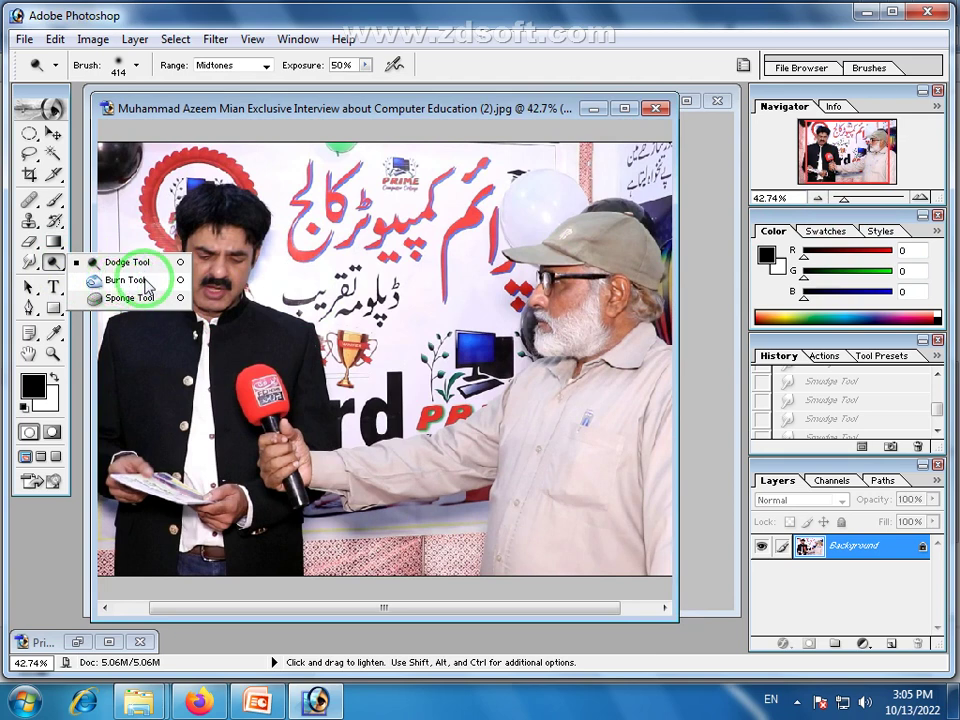
{"action": "left_click", "coordinate": [123, 283]}
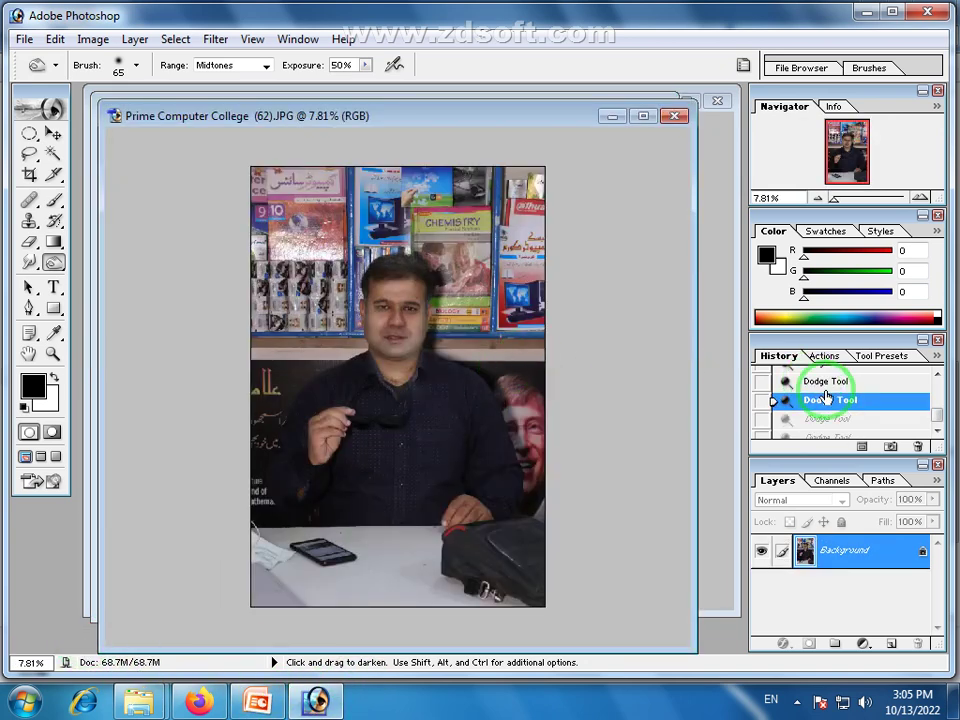
Revert the portrait photo to its original snapshot and set the Burn brush diameter to 486 px
{"action": "scroll", "coordinate": [795, 385], "scroll_direction": "up", "scroll_amount": 3}
{"action": "left_click", "coordinate": [790, 385]}
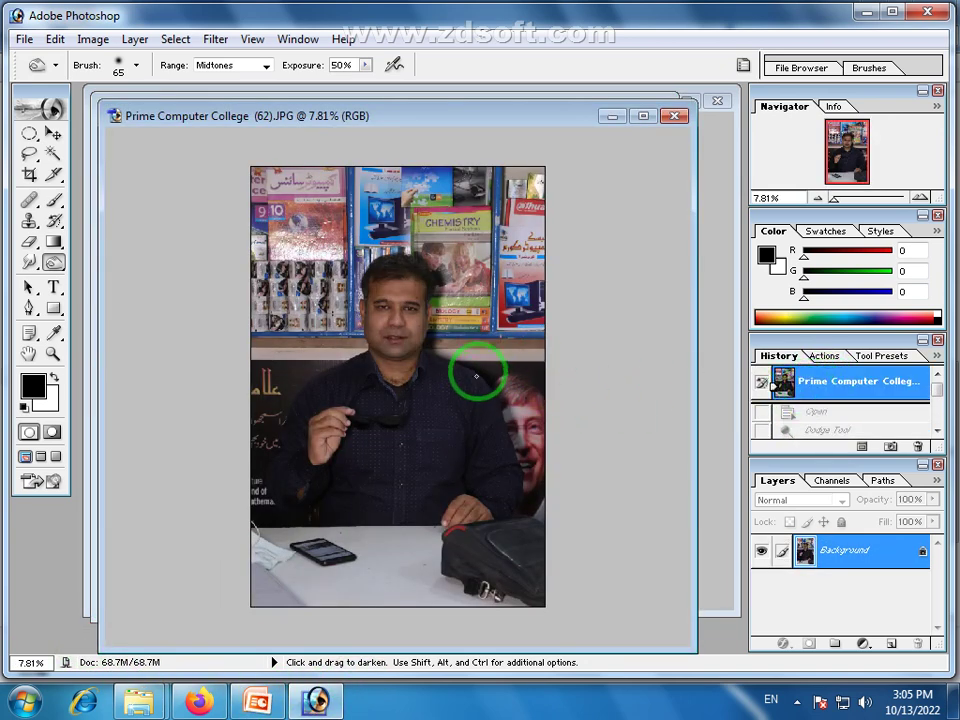
{"action": "left_click", "coordinate": [137, 65]}
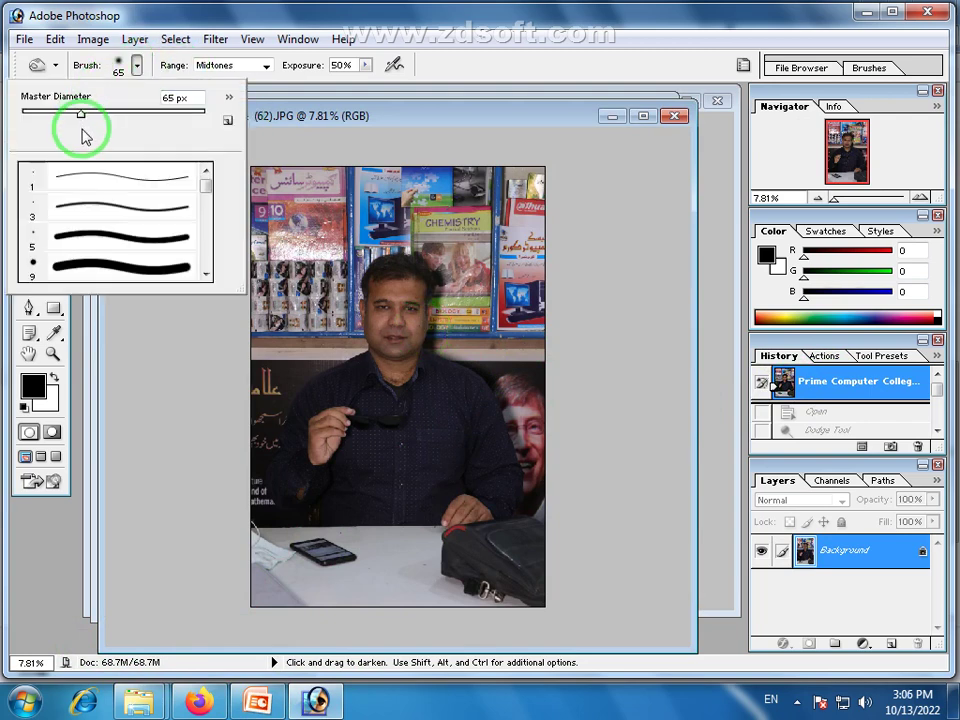
{"action": "left_click_drag", "start_coordinate": [83, 129], "coordinate": [186, 112]}
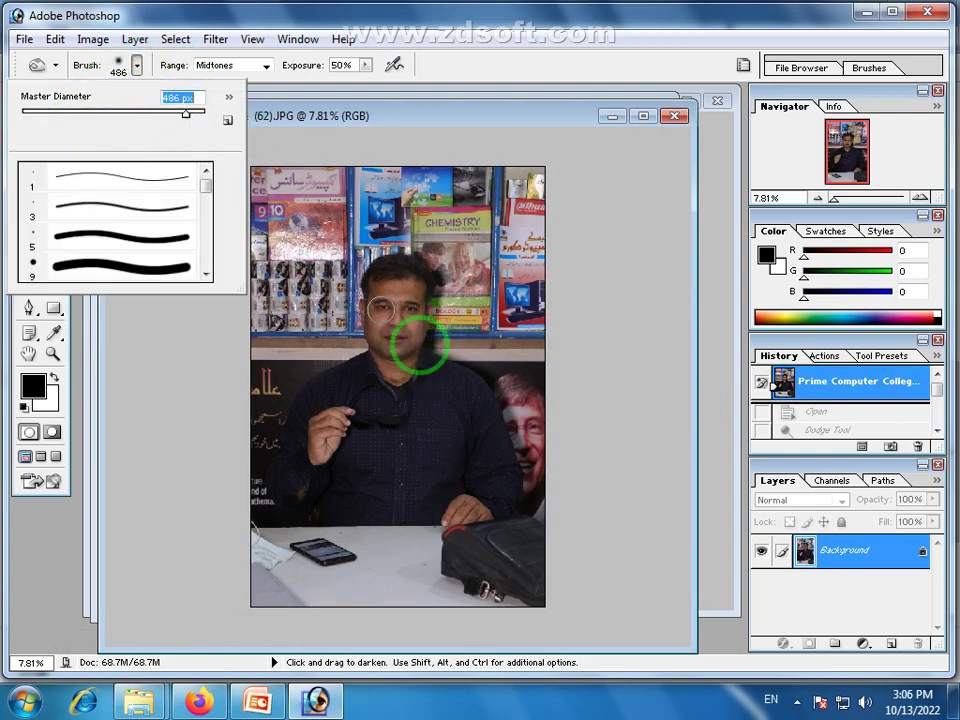
Darken the man's forehead, cheeks, jaw and neck in the portrait with repeated Burn Tool strokes on midtones at 50% exposure
{"action": "left_click", "coordinate": [818, 200]}
{"action": "left_click_drag", "start_coordinate": [835, 197], "coordinate": [843, 200]}
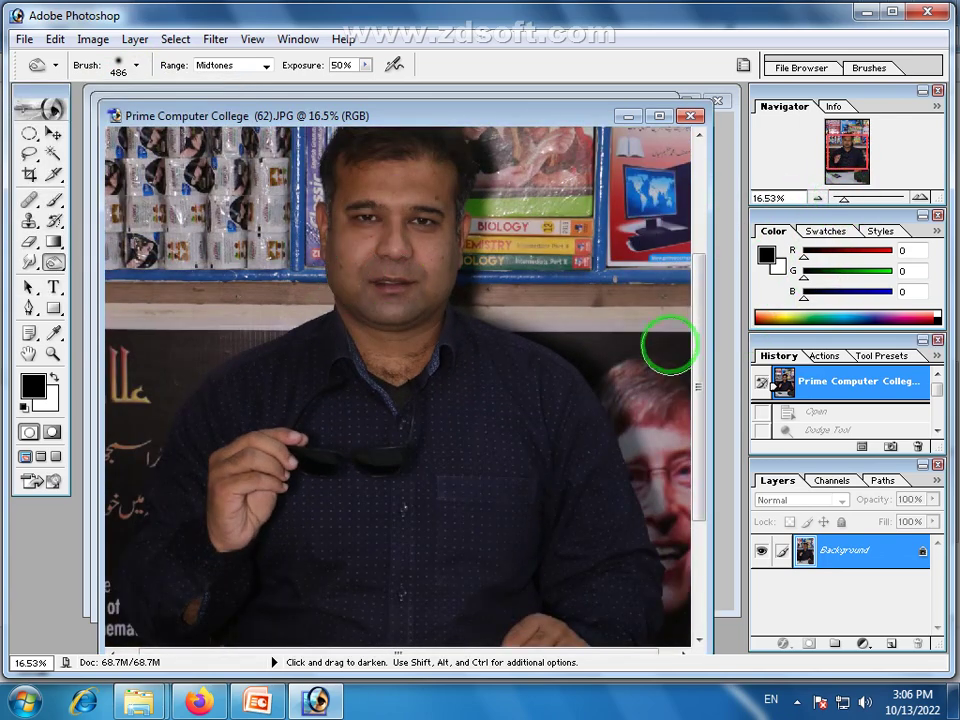
{"action": "left_click_drag", "start_coordinate": [699, 339], "coordinate": [699, 292]}
{"action": "left_click_drag", "start_coordinate": [374, 280], "coordinate": [437, 281]}
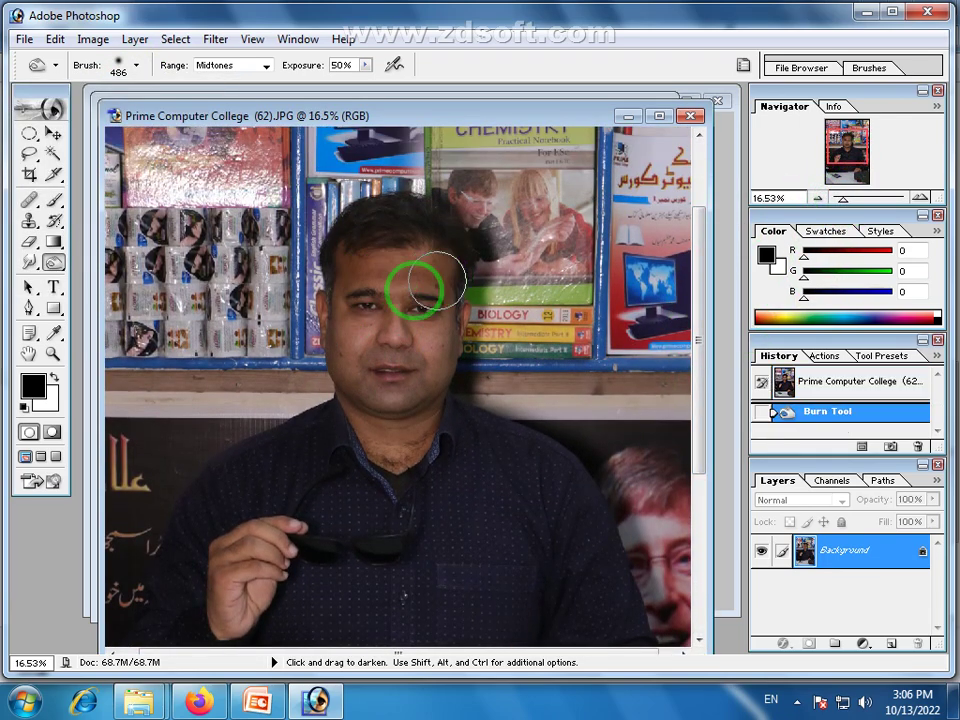
{"action": "left_click_drag", "start_coordinate": [343, 314], "coordinate": [360, 386]}
{"action": "mouse_move", "coordinate": [430, 336]}
{"action": "left_mouse_down"}
{"action": "mouse_move", "coordinate": [411, 393]}
{"action": "mouse_move", "coordinate": [348, 394]}
{"action": "mouse_move", "coordinate": [342, 385]}
{"action": "mouse_move", "coordinate": [388, 369]}
{"action": "left_mouse_up"}
{"action": "mouse_move", "coordinate": [386, 273]}
{"action": "left_mouse_down"}
{"action": "mouse_move", "coordinate": [440, 268]}
{"action": "mouse_move", "coordinate": [421, 268]}
{"action": "left_mouse_up"}
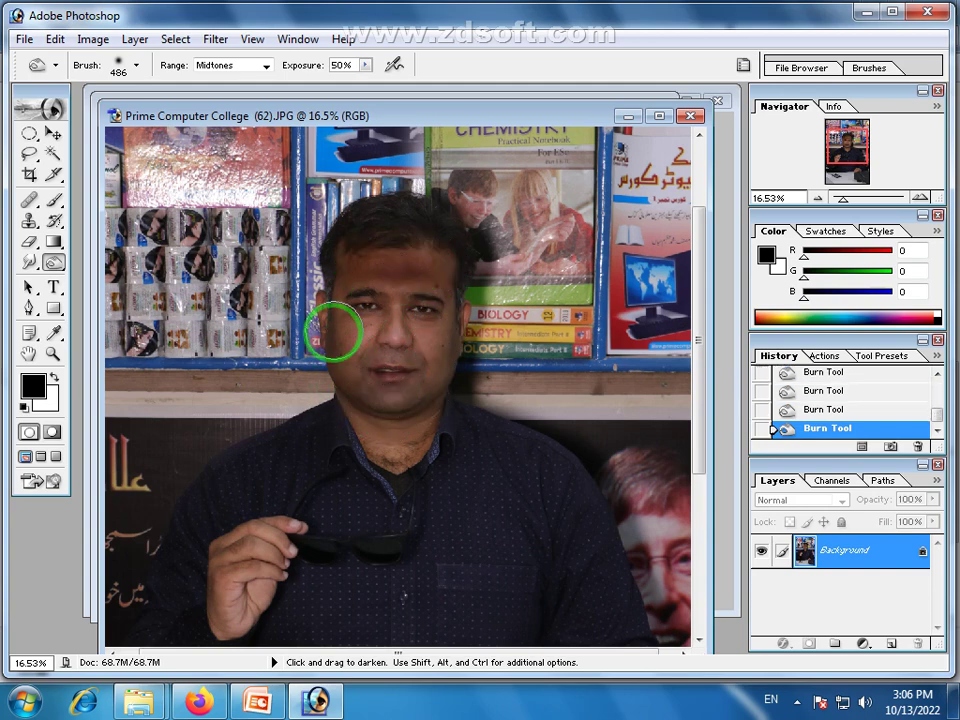
{"action": "left_click_drag", "start_coordinate": [328, 346], "coordinate": [407, 388]}
{"action": "mouse_move", "coordinate": [442, 342]}
{"action": "left_mouse_down"}
{"action": "mouse_move", "coordinate": [443, 366]}
{"action": "mouse_move", "coordinate": [408, 391]}
{"action": "left_mouse_up"}
{"action": "left_click_drag", "start_coordinate": [366, 338], "coordinate": [325, 365]}
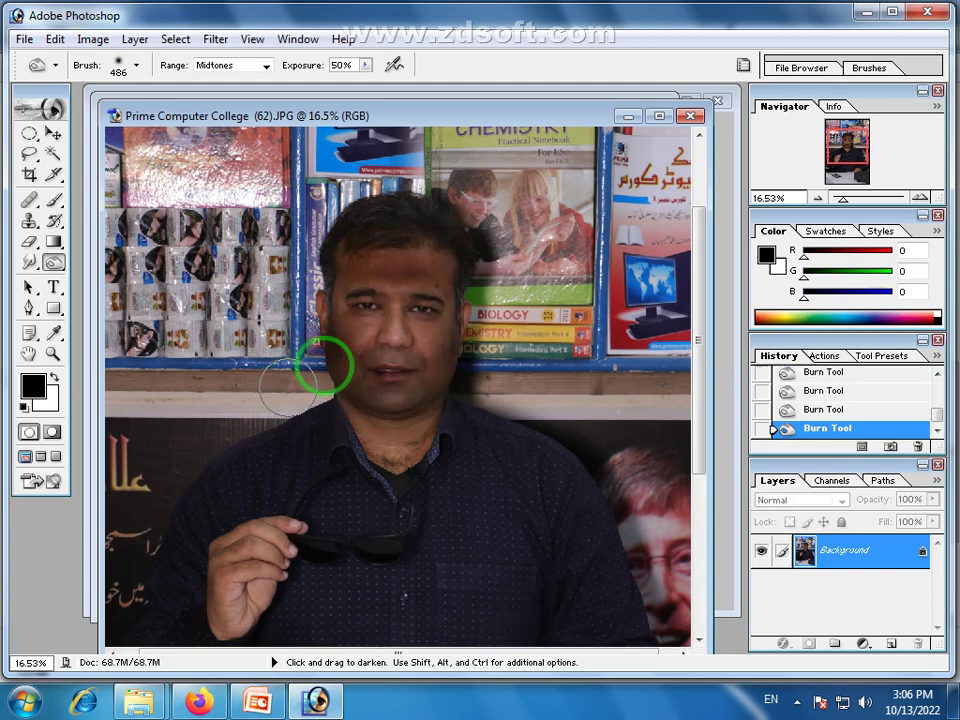
{"action": "mouse_move", "coordinate": [388, 424]}
{"action": "left_mouse_down"}
{"action": "mouse_move", "coordinate": [435, 450]}
{"action": "mouse_move", "coordinate": [375, 436]}
{"action": "mouse_move", "coordinate": [430, 453]}
{"action": "left_mouse_up"}
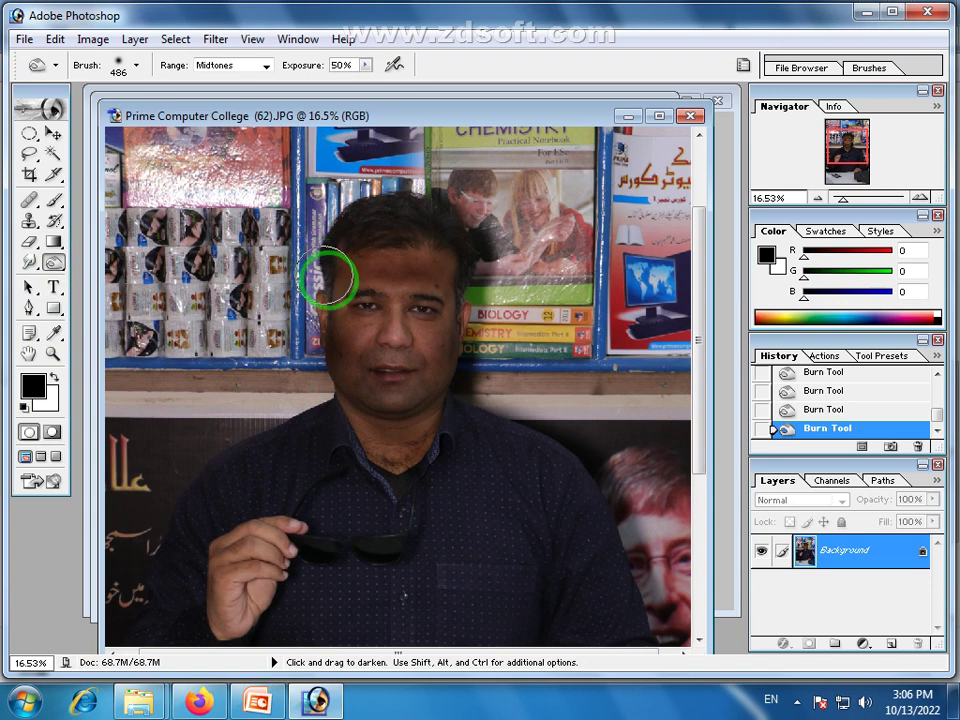
{"action": "mouse_move", "coordinate": [328, 277]}
{"action": "left_mouse_down"}
{"action": "mouse_move", "coordinate": [385, 273]}
{"action": "mouse_move", "coordinate": [411, 330]}
{"action": "mouse_move", "coordinate": [434, 343]}
{"action": "mouse_move", "coordinate": [372, 343]}
{"action": "left_mouse_up"}
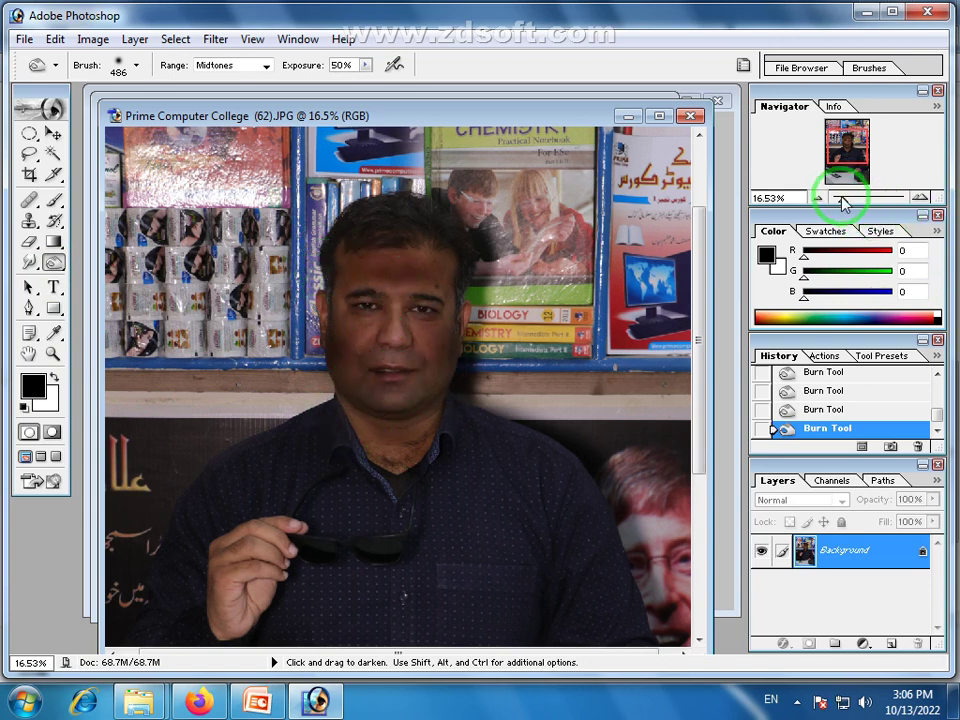
Undo all Burn strokes by returning the portrait to its original History snapshot
{"action": "left_click_drag", "start_coordinate": [845, 207], "coordinate": [836, 205]}
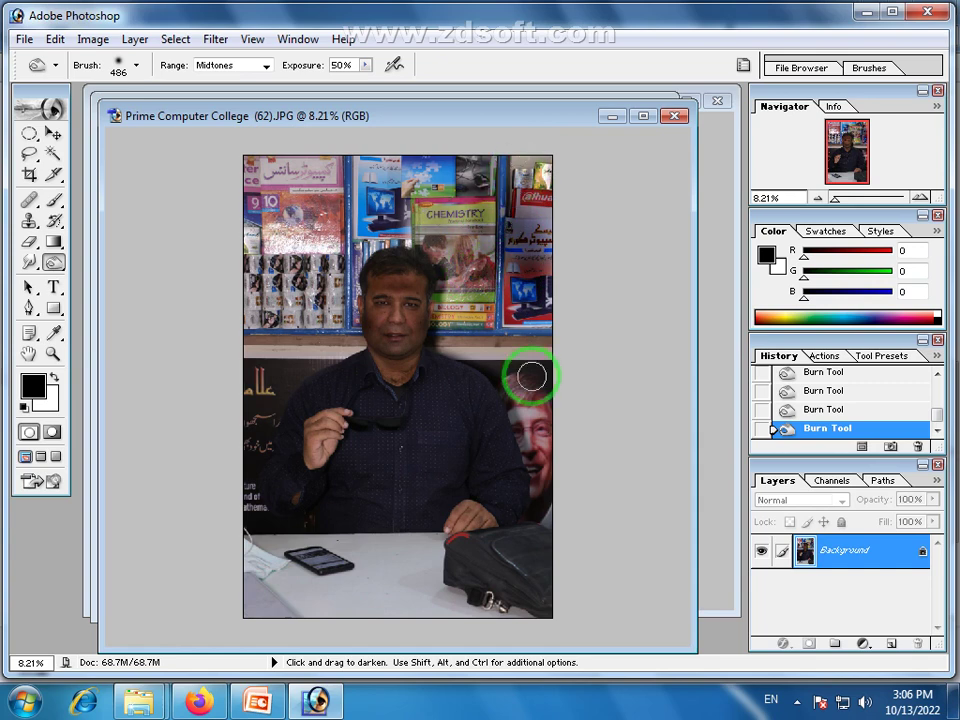
{"action": "scroll", "coordinate": [842, 374], "scroll_direction": "up", "scroll_amount": 5}
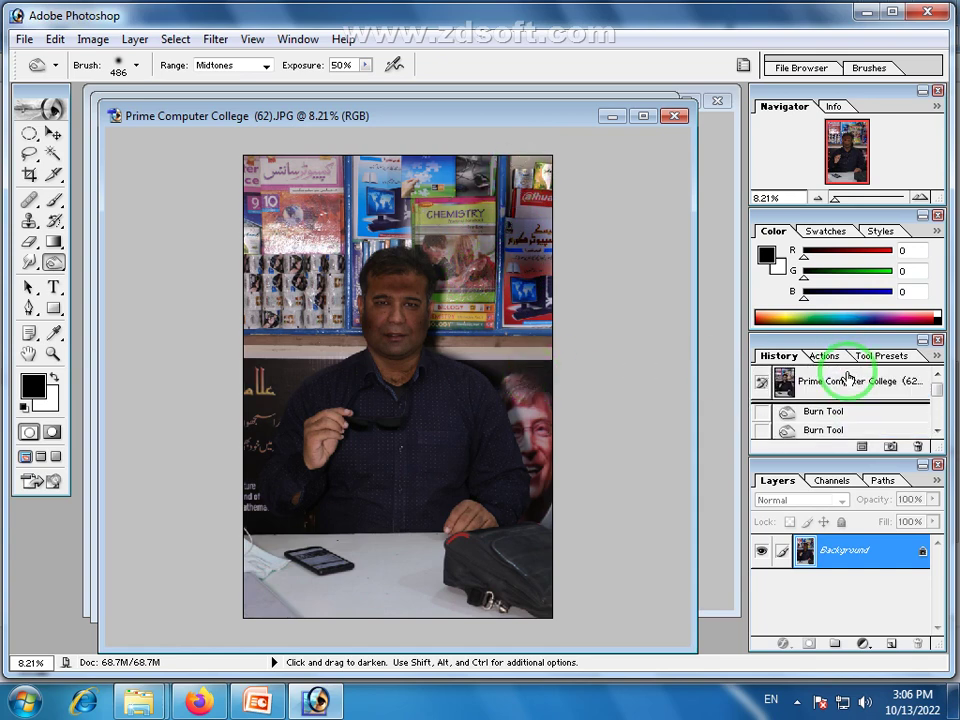
{"action": "left_click", "coordinate": [790, 382]}
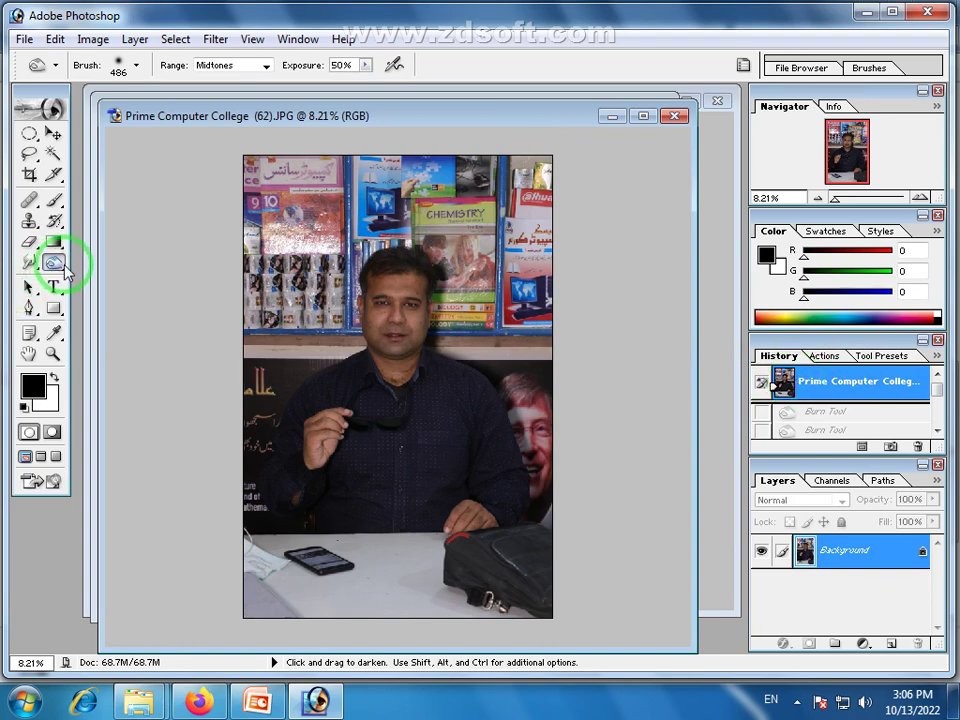
Minimize the portrait window and activate the Sponge Tool for the interview photo
{"action": "left_click", "coordinate": [612, 116]}
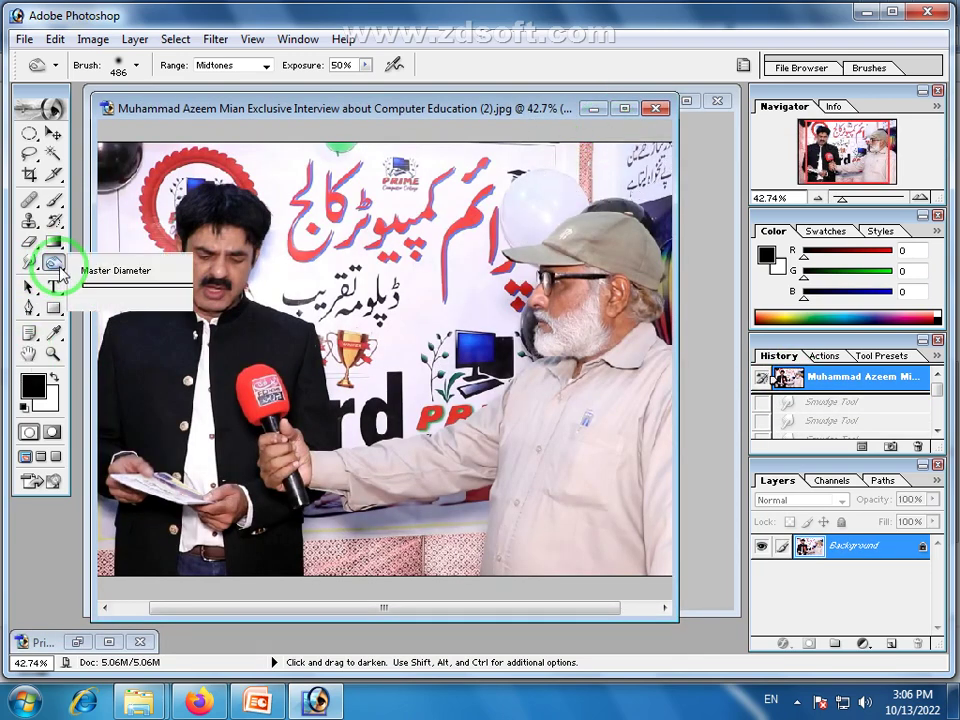
{"action": "mouse_move", "coordinate": [54, 262]}
{"action": "left_mouse_down"}
{"action": "mouse_move", "coordinate": [100, 309]}
{"action": "mouse_move", "coordinate": [130, 308]}
{"action": "mouse_move", "coordinate": [103, 300]}
{"action": "mouse_move", "coordinate": [158, 300]}
{"action": "mouse_move", "coordinate": [122, 298]}
{"action": "left_mouse_up"}
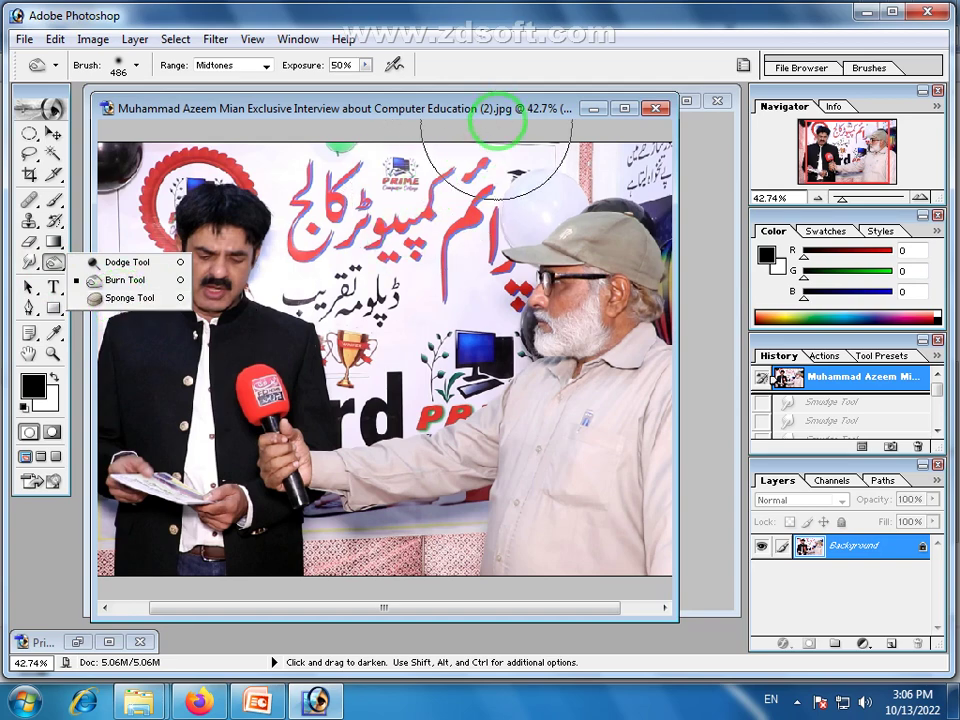
{"action": "left_click_drag", "start_coordinate": [510, 107], "coordinate": [515, 106]}
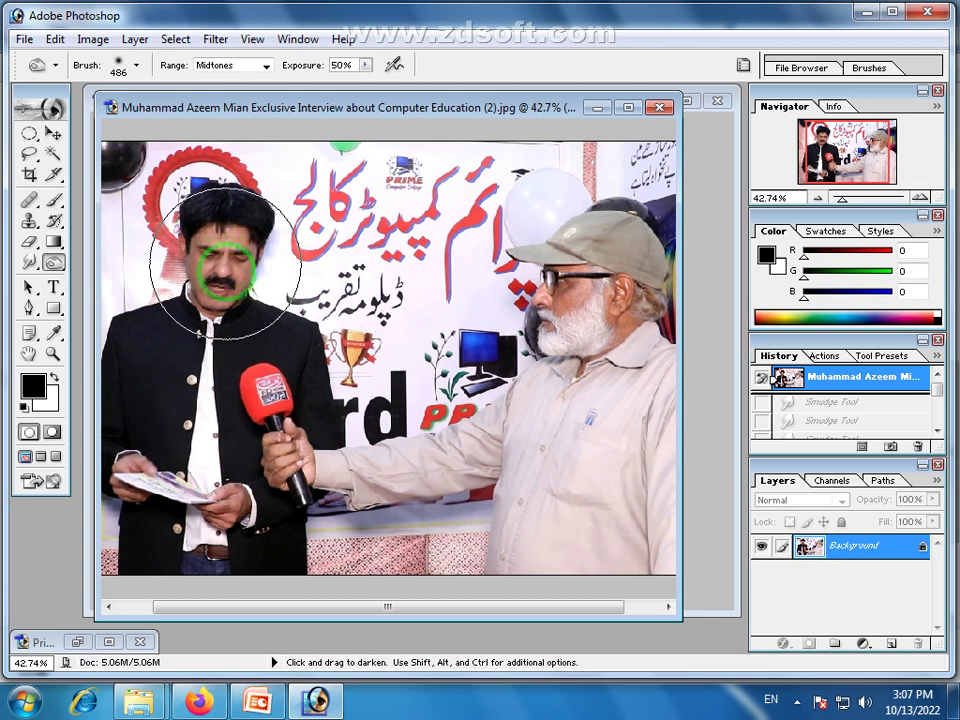
{"action": "left_click", "coordinate": [57, 264]}
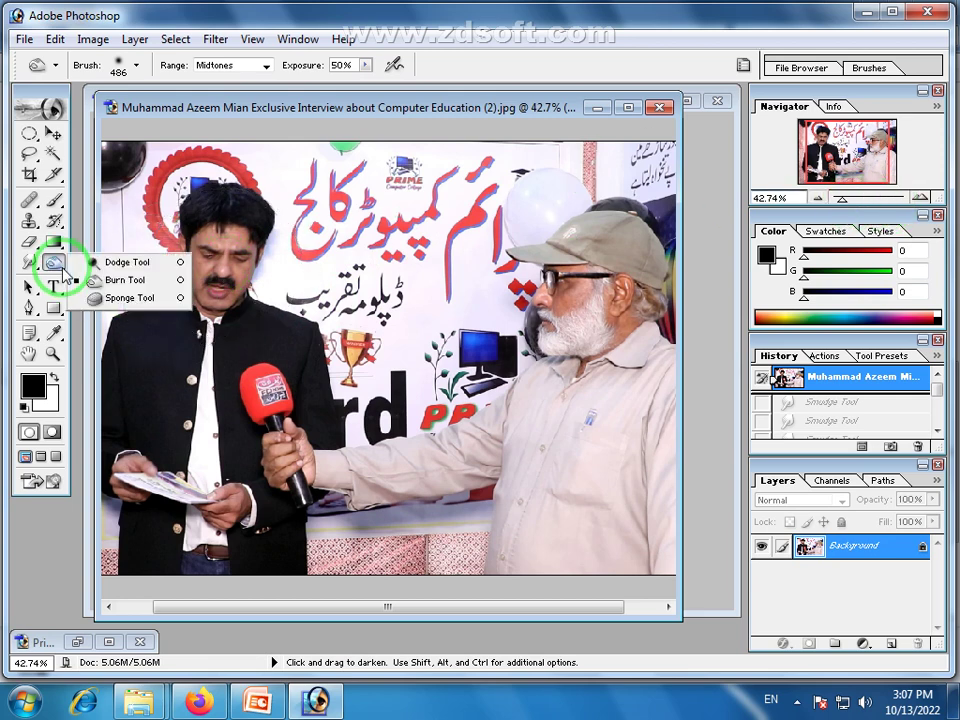
{"action": "left_click", "coordinate": [120, 298]}
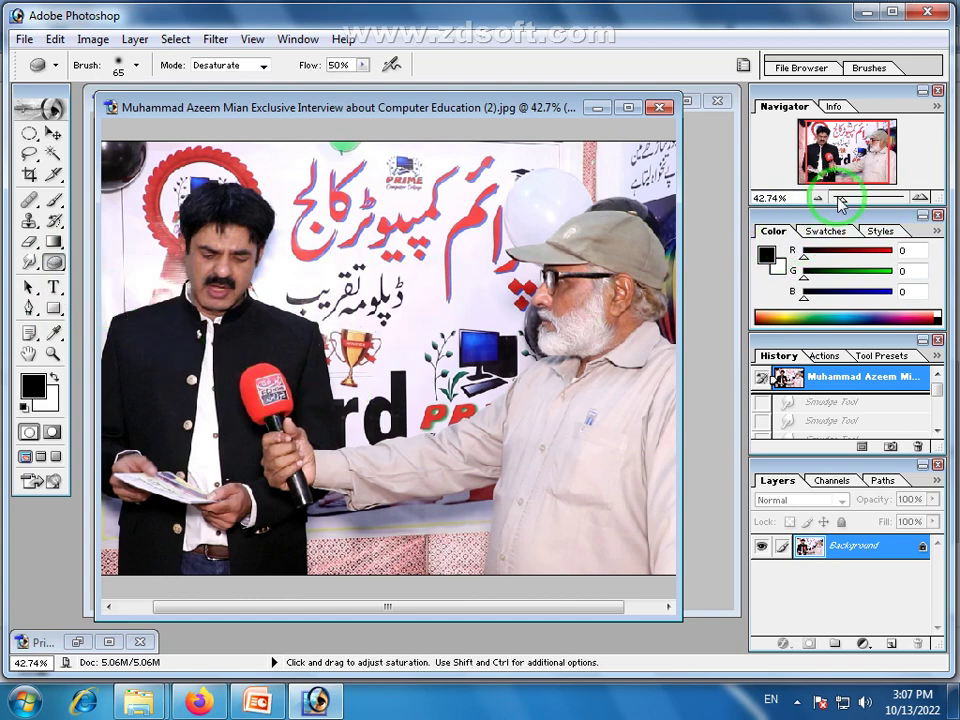
Desaturate the capped man's ear, cheek and microphone hand with the 65 px Sponge Tool at 50% flow
{"action": "left_click_drag", "start_coordinate": [836, 201], "coordinate": [854, 203]}
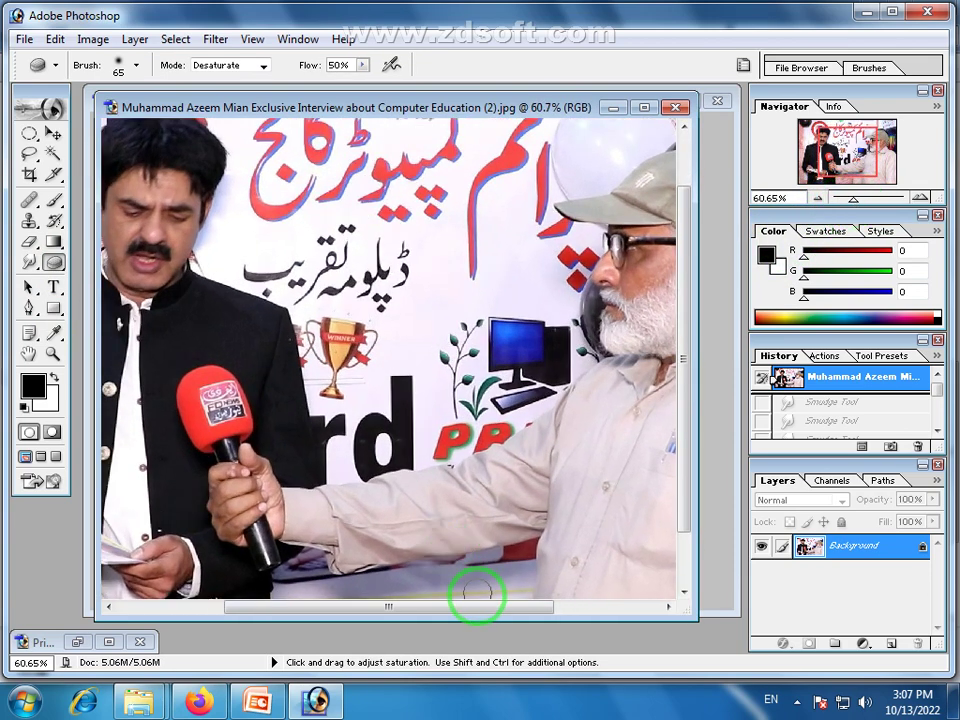
{"action": "left_click_drag", "start_coordinate": [478, 606], "coordinate": [640, 606]}
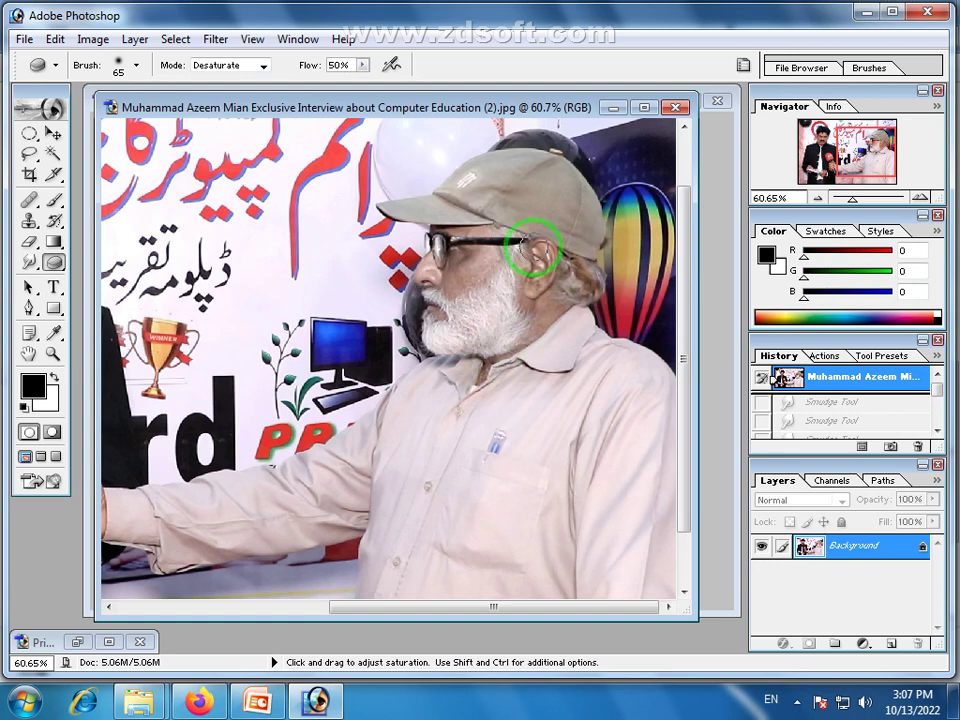
{"action": "left_click_drag", "start_coordinate": [537, 270], "coordinate": [589, 461]}
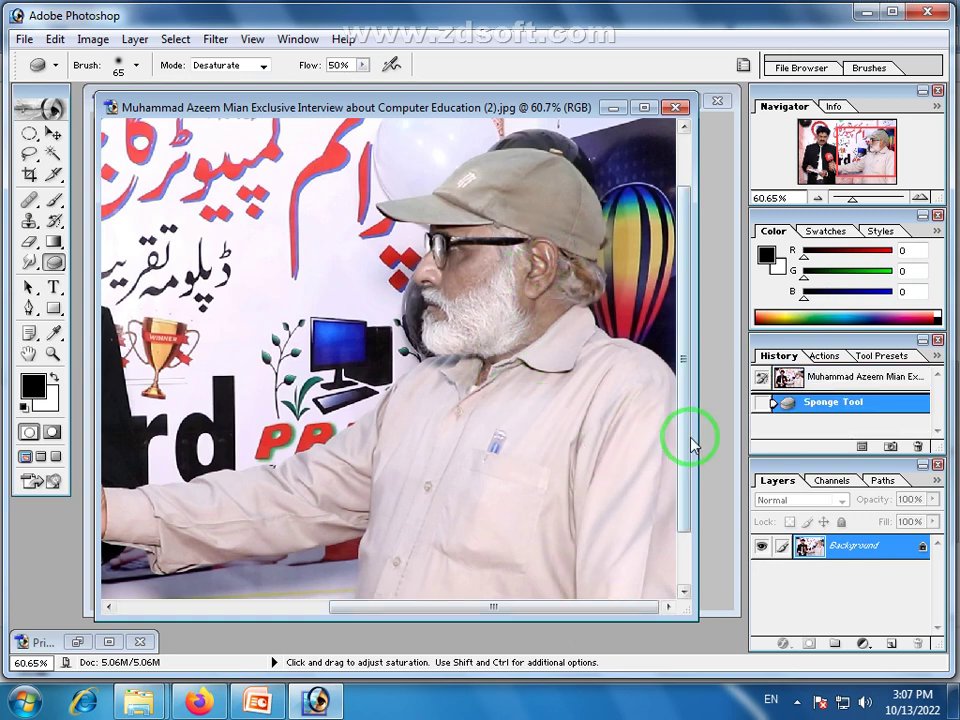
{"action": "left_click_drag", "start_coordinate": [686, 444], "coordinate": [683, 503]}
{"action": "left_click_drag", "start_coordinate": [589, 613], "coordinate": [536, 613]}
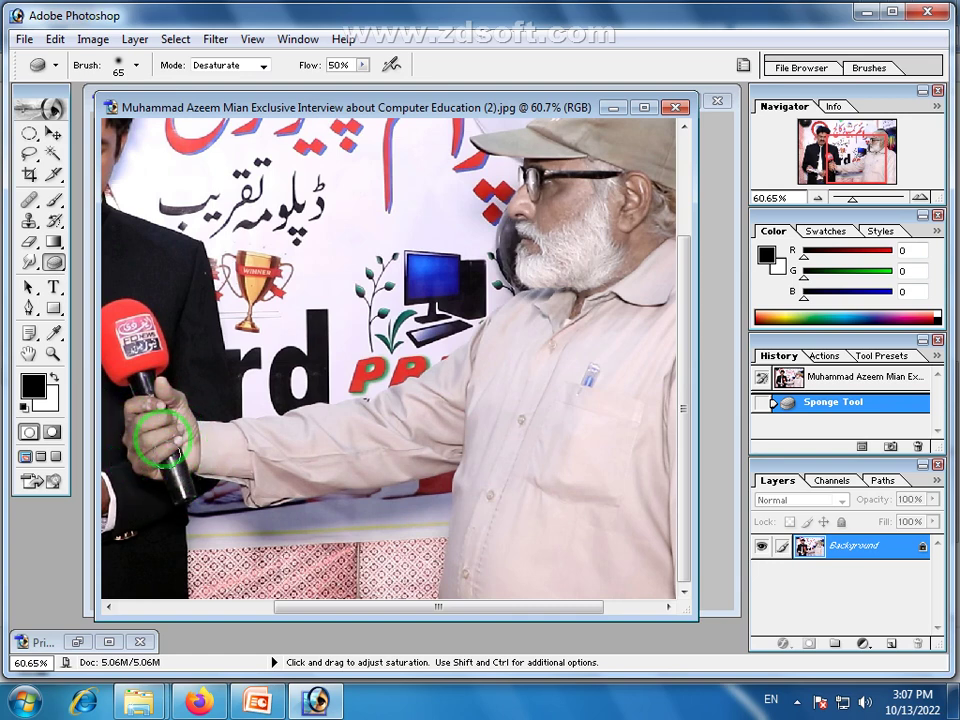
{"action": "left_click", "coordinate": [158, 420]}
Compare the sponged interview photo with its original snapshot in History, ending on the latest Sponge state
{"action": "left_click_drag", "start_coordinate": [855, 200], "coordinate": [836, 205]}
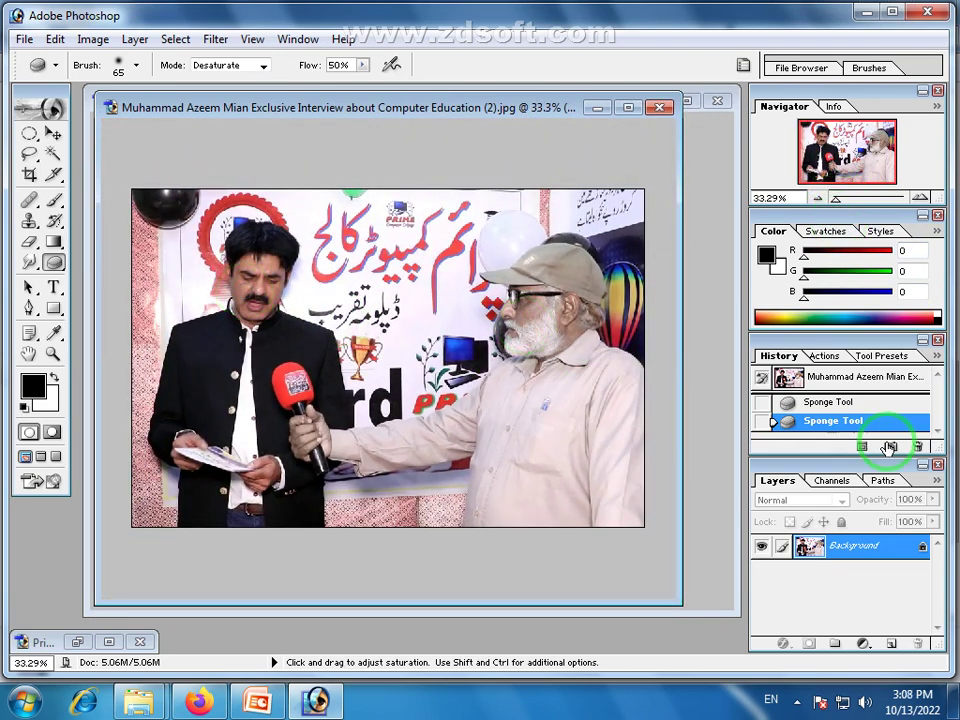
{"action": "left_click", "coordinate": [804, 377]}
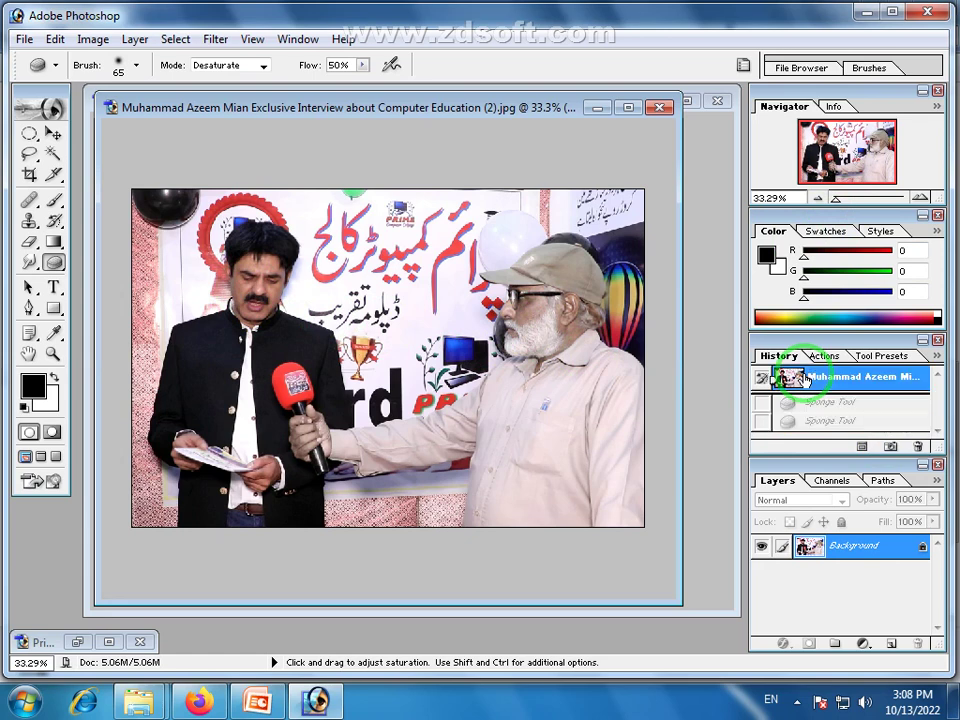
{"action": "left_click", "coordinate": [803, 424]}
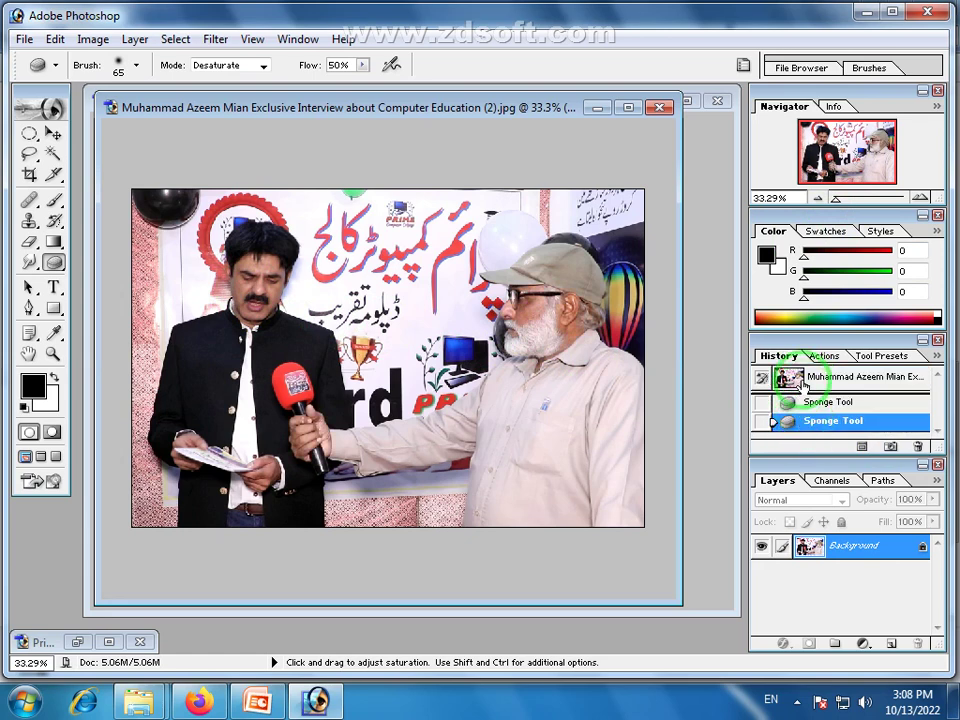
{"action": "left_click", "coordinate": [782, 378]}
{"action": "left_click", "coordinate": [793, 424]}
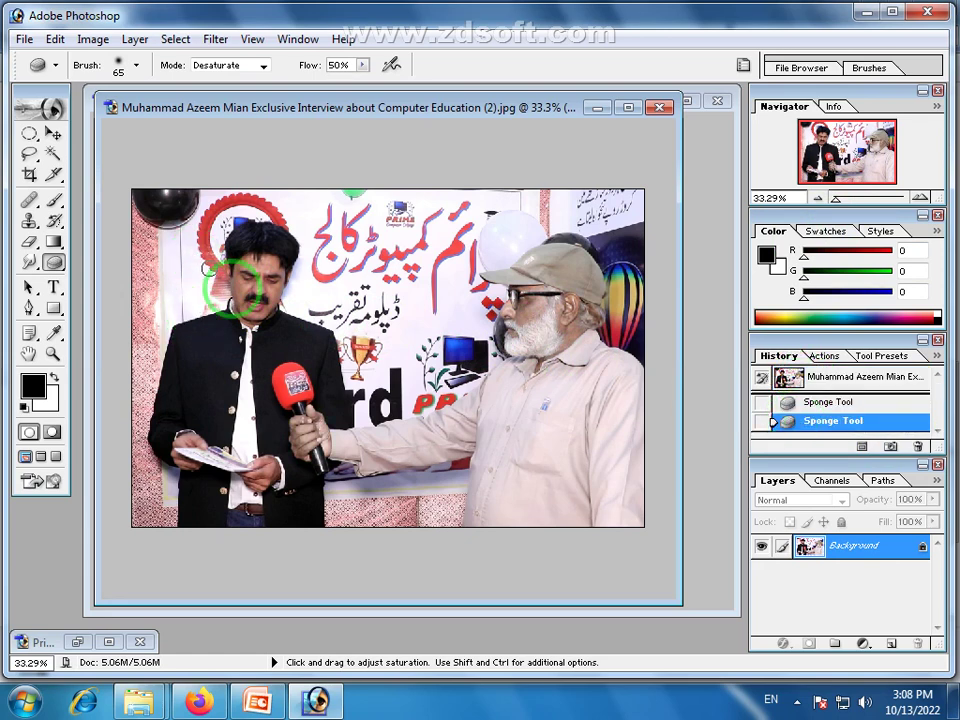
{"action": "left_click_drag", "start_coordinate": [835, 207], "coordinate": [851, 201]}
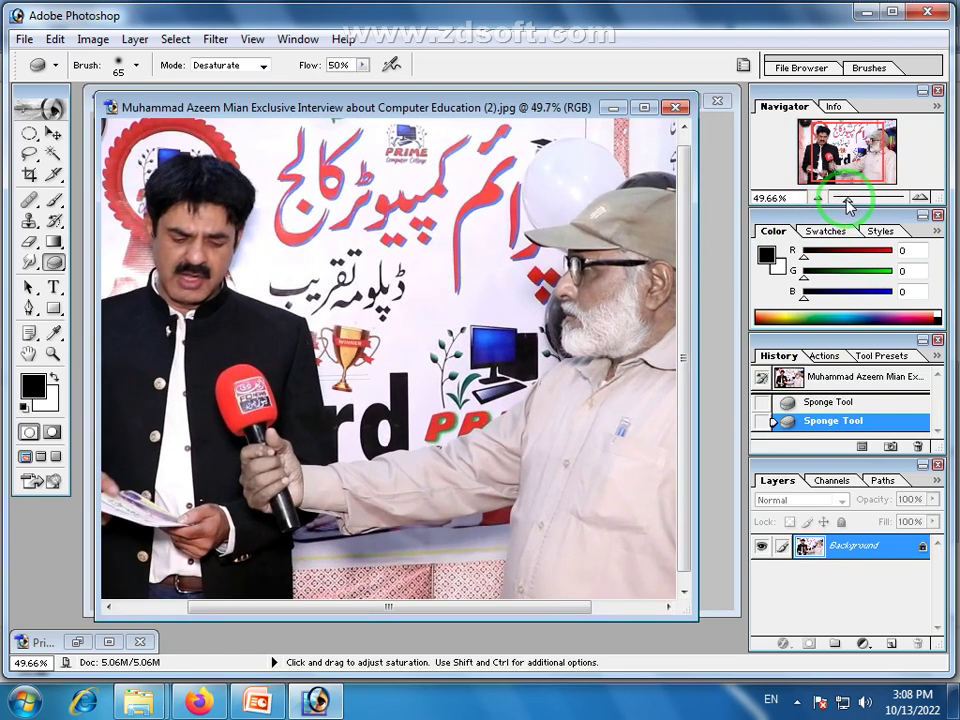
Desaturate the dark-haired man's face and his hand holding the papers with the 65 px Sponge Tool at 50% flow
{"action": "left_click", "coordinate": [200, 248]}
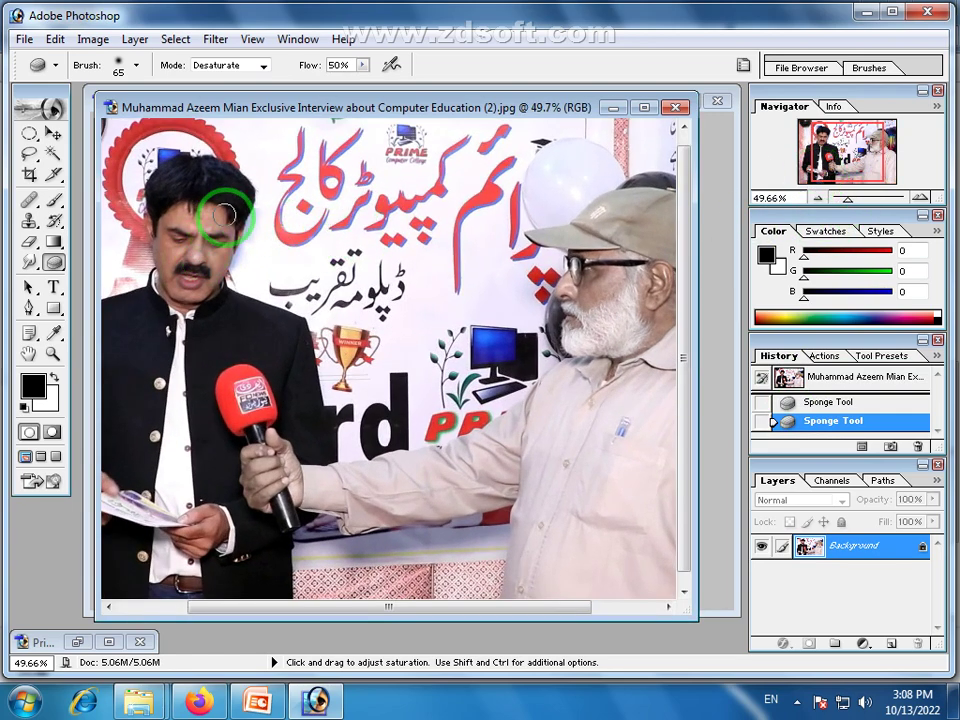
{"action": "mouse_move", "coordinate": [222, 213]}
{"action": "left_mouse_down"}
{"action": "mouse_move", "coordinate": [182, 224]}
{"action": "mouse_move", "coordinate": [190, 200]}
{"action": "mouse_move", "coordinate": [165, 240]}
{"action": "mouse_move", "coordinate": [157, 213]}
{"action": "mouse_move", "coordinate": [171, 273]}
{"action": "mouse_move", "coordinate": [211, 265]}
{"action": "left_mouse_up"}
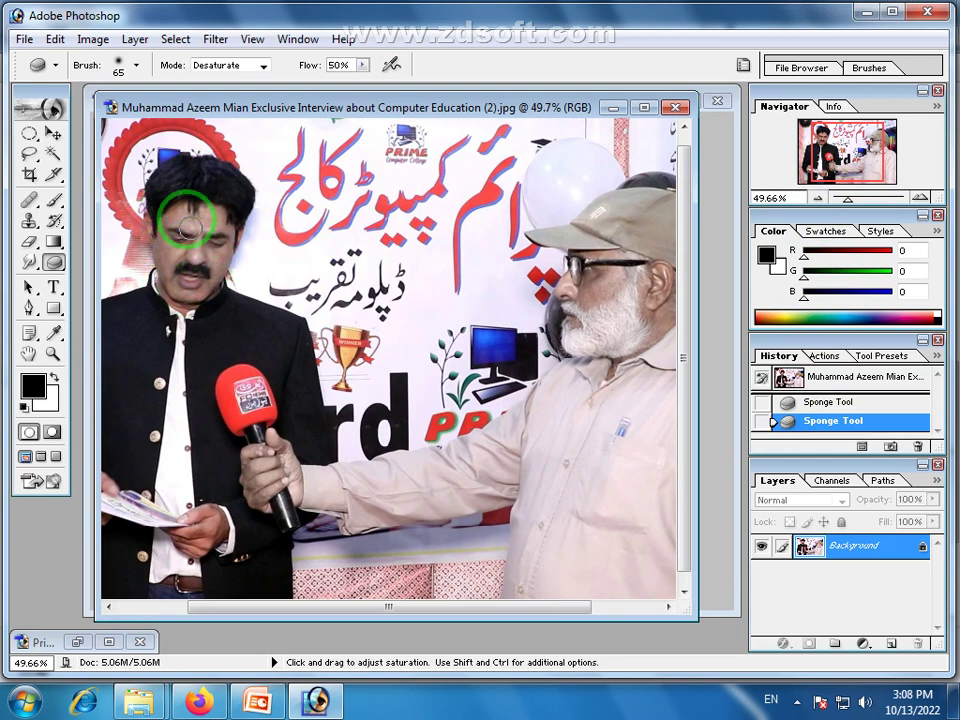
{"action": "mouse_move", "coordinate": [190, 220]}
{"action": "left_mouse_down"}
{"action": "mouse_move", "coordinate": [184, 316]}
{"action": "mouse_move", "coordinate": [180, 237]}
{"action": "mouse_move", "coordinate": [192, 270]}
{"action": "mouse_move", "coordinate": [188, 330]}
{"action": "mouse_move", "coordinate": [190, 283]}
{"action": "mouse_move", "coordinate": [199, 313]}
{"action": "mouse_move", "coordinate": [205, 298]}
{"action": "mouse_move", "coordinate": [207, 222]}
{"action": "mouse_move", "coordinate": [222, 232]}
{"action": "mouse_move", "coordinate": [210, 218]}
{"action": "mouse_move", "coordinate": [190, 243]}
{"action": "mouse_move", "coordinate": [176, 322]}
{"action": "mouse_move", "coordinate": [207, 288]}
{"action": "left_mouse_up"}
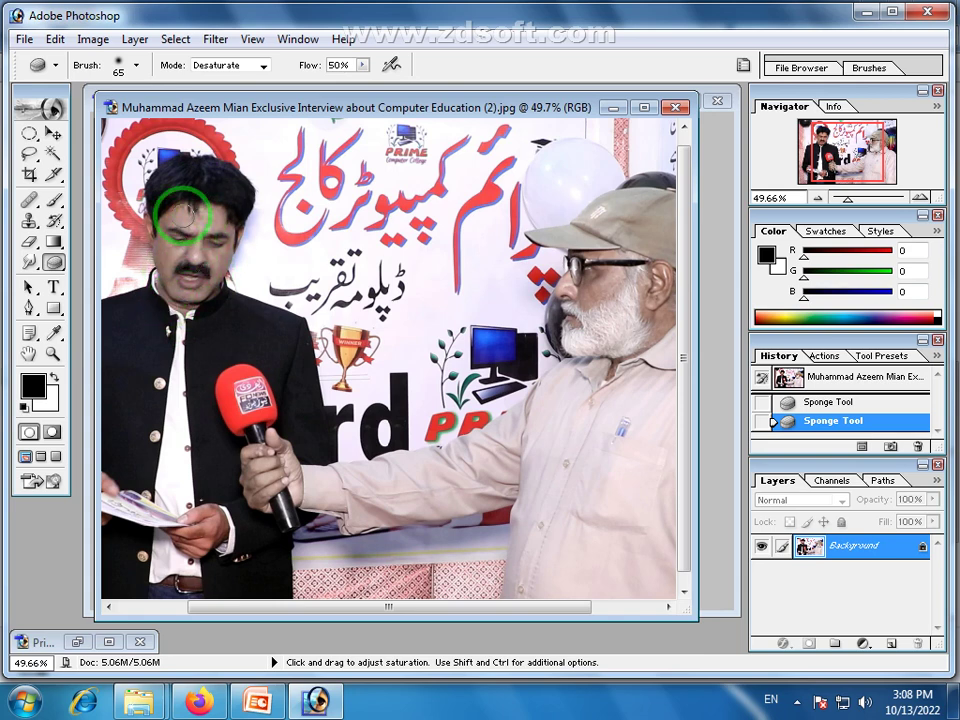
{"action": "left_click_drag", "start_coordinate": [203, 240], "coordinate": [213, 218]}
{"action": "mouse_move", "coordinate": [225, 514]}
{"action": "left_mouse_down"}
{"action": "mouse_move", "coordinate": [190, 563]}
{"action": "mouse_move", "coordinate": [190, 548]}
{"action": "mouse_move", "coordinate": [228, 513]}
{"action": "mouse_move", "coordinate": [189, 531]}
{"action": "mouse_move", "coordinate": [207, 524]}
{"action": "mouse_move", "coordinate": [208, 540]}
{"action": "mouse_move", "coordinate": [192, 534]}
{"action": "mouse_move", "coordinate": [214, 529]}
{"action": "mouse_move", "coordinate": [179, 528]}
{"action": "mouse_move", "coordinate": [189, 548]}
{"action": "mouse_move", "coordinate": [216, 524]}
{"action": "left_mouse_up"}
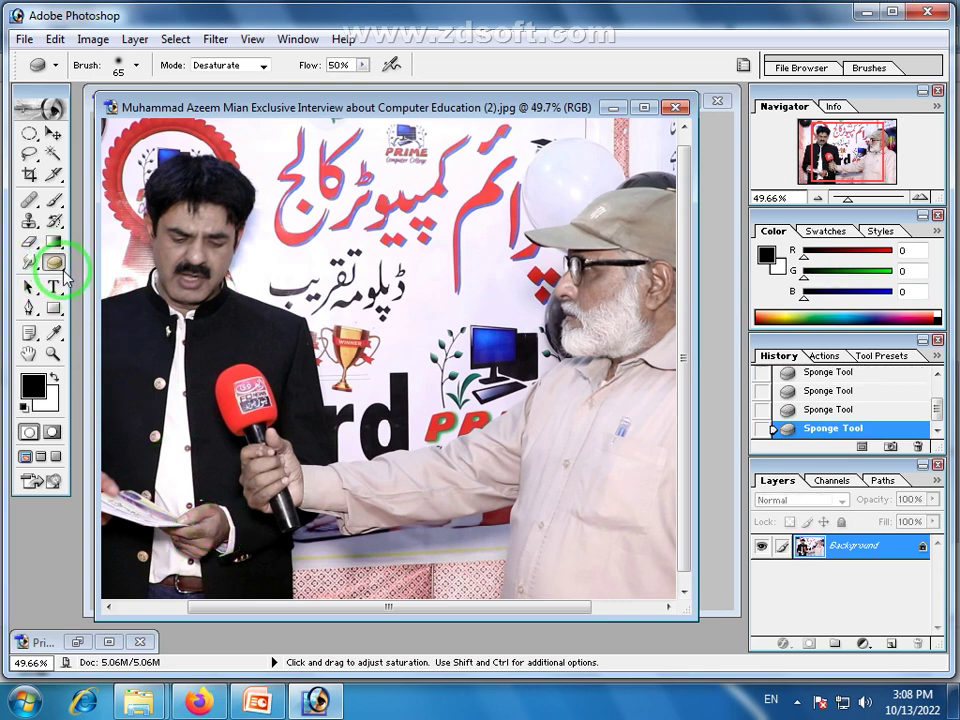
Show the whole interview photo and review the tools in the Blur and Dodge groups, keeping the Sponge Tool active
{"action": "left_click", "coordinate": [62, 269]}
{"action": "left_click", "coordinate": [34, 268]}
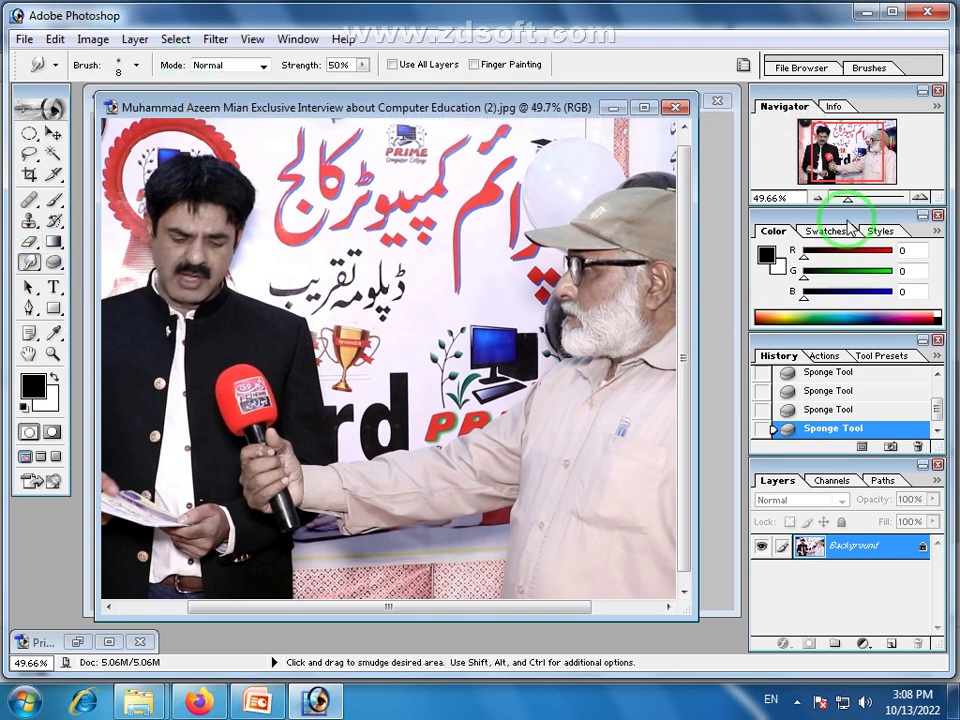
{"action": "left_click_drag", "start_coordinate": [846, 205], "coordinate": [842, 205]}
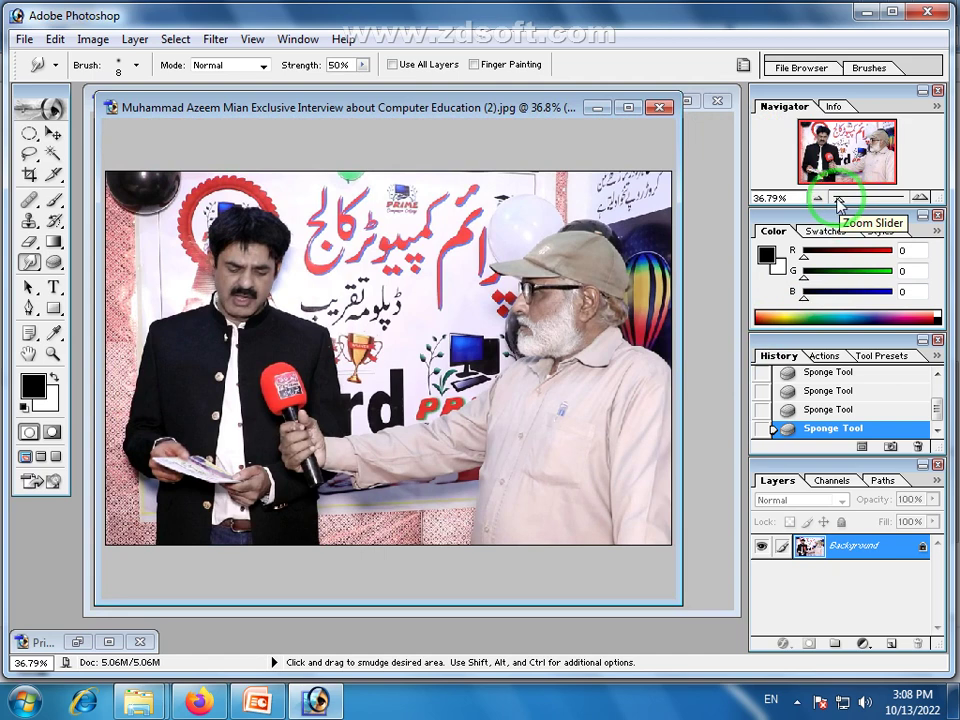
{"action": "left_click", "coordinate": [58, 264]}
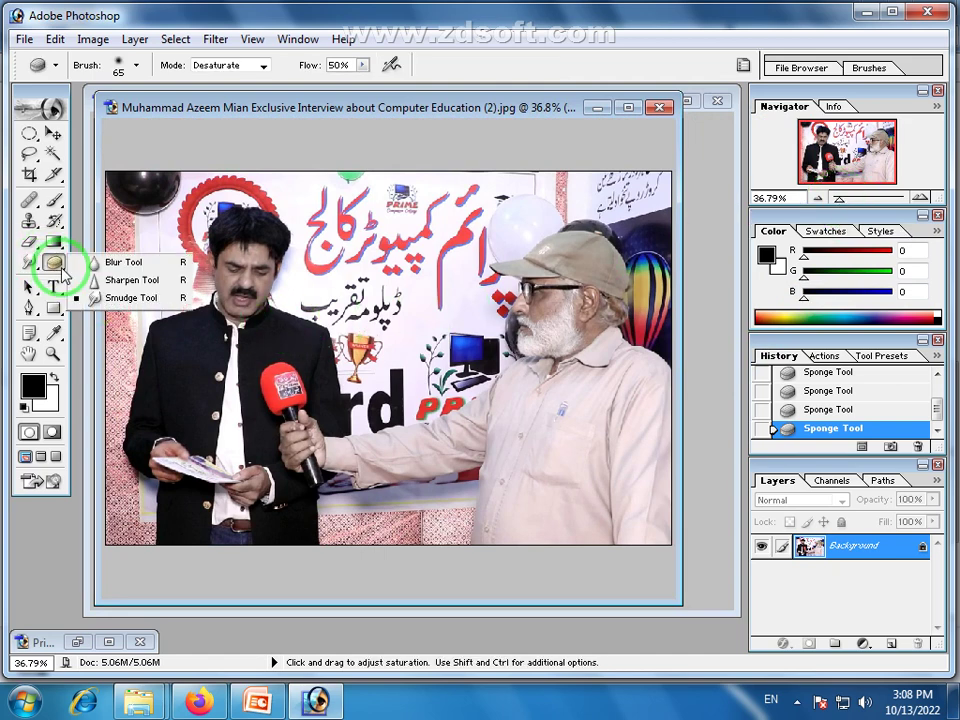
{"action": "right_click", "coordinate": [63, 272]}
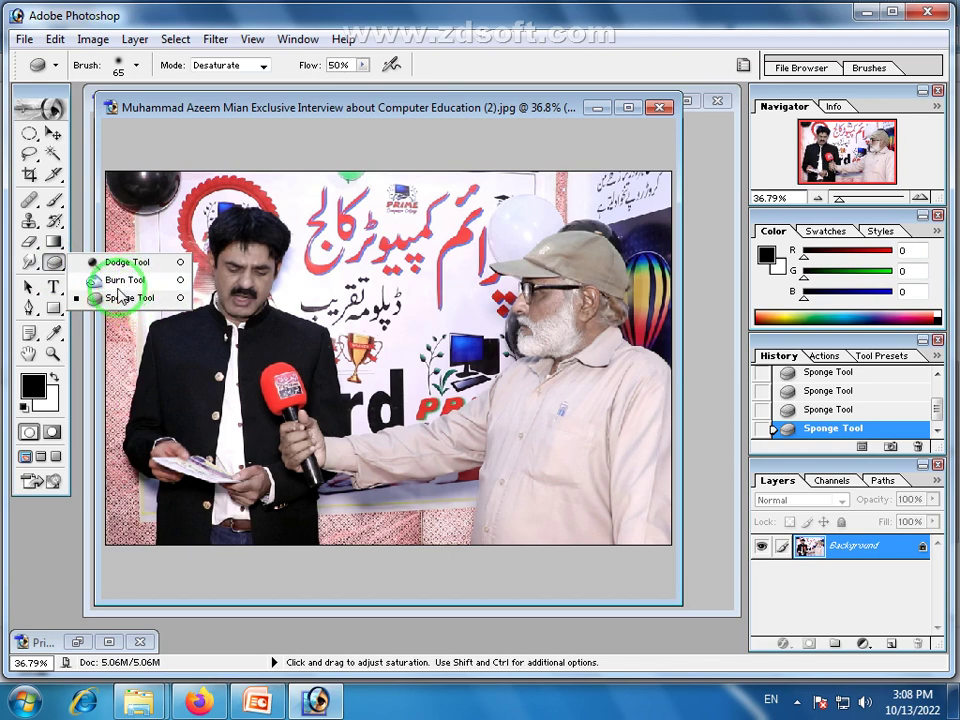
Compare the original History snapshot with the latest Sponge state twice, ending on the latest Sponge state
{"action": "scroll", "coordinate": [847, 385], "scroll_direction": "up", "scroll_amount": 5}
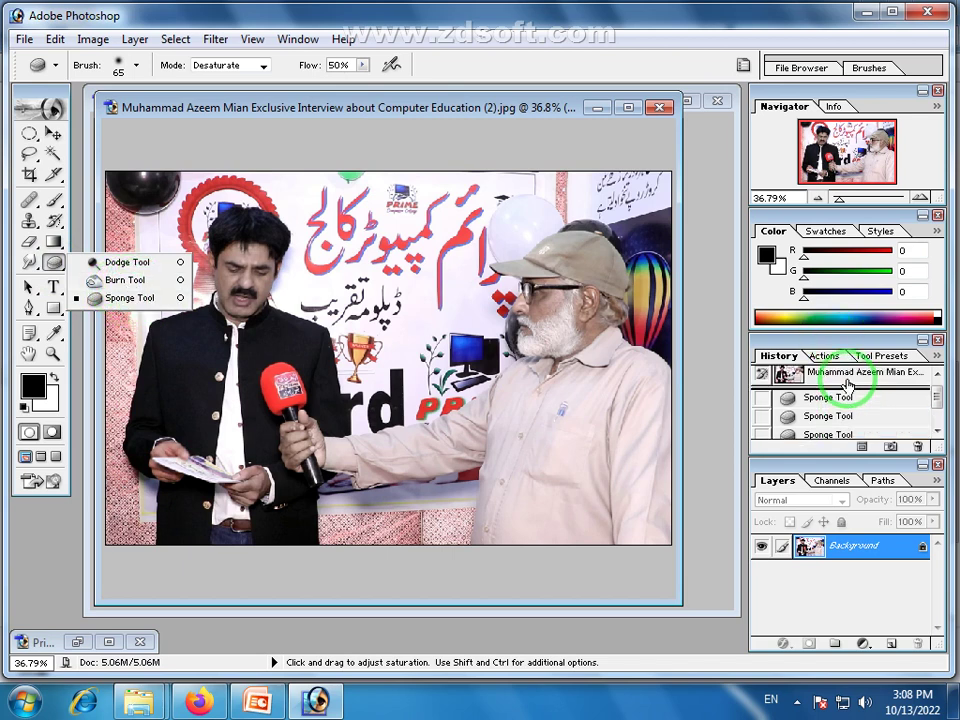
{"action": "left_click", "coordinate": [847, 385]}
{"action": "scroll", "coordinate": [838, 420], "scroll_direction": "down", "scroll_amount": 2}
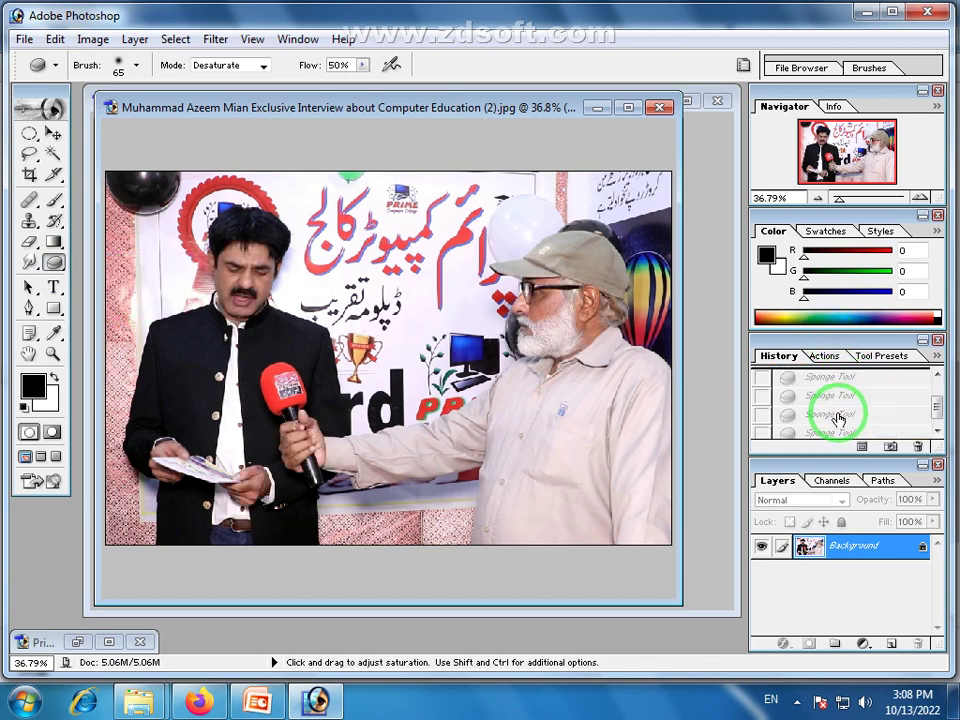
{"action": "scroll", "coordinate": [824, 463], "scroll_direction": "down", "scroll_amount": 1}
{"action": "left_click", "coordinate": [821, 430]}
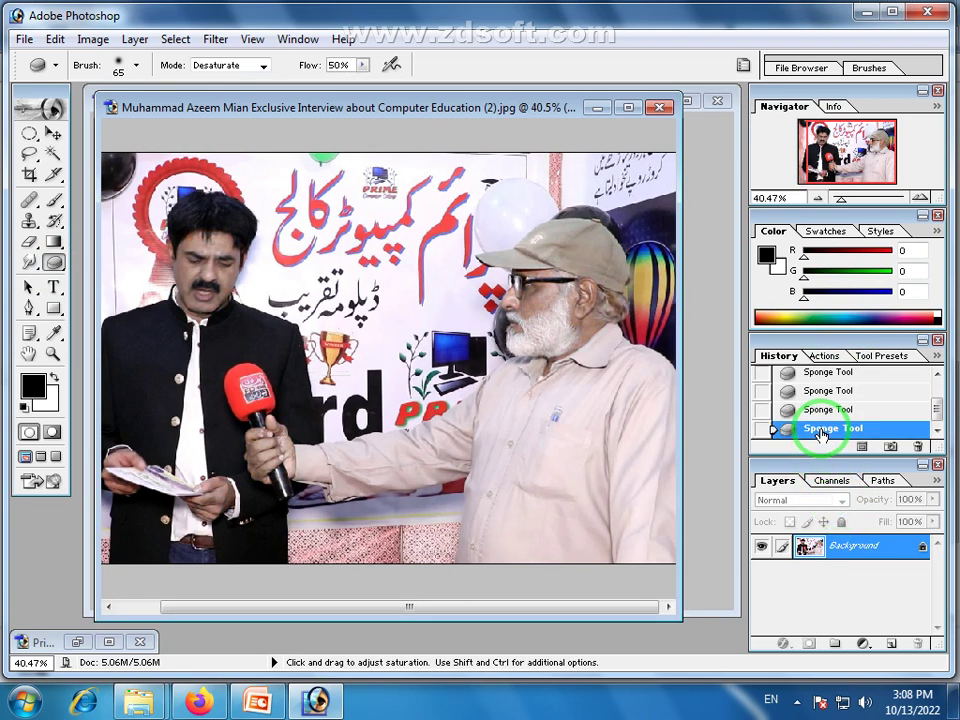
{"action": "scroll", "coordinate": [815, 405], "scroll_direction": "up", "scroll_amount": 3}
{"action": "left_click", "coordinate": [805, 378]}
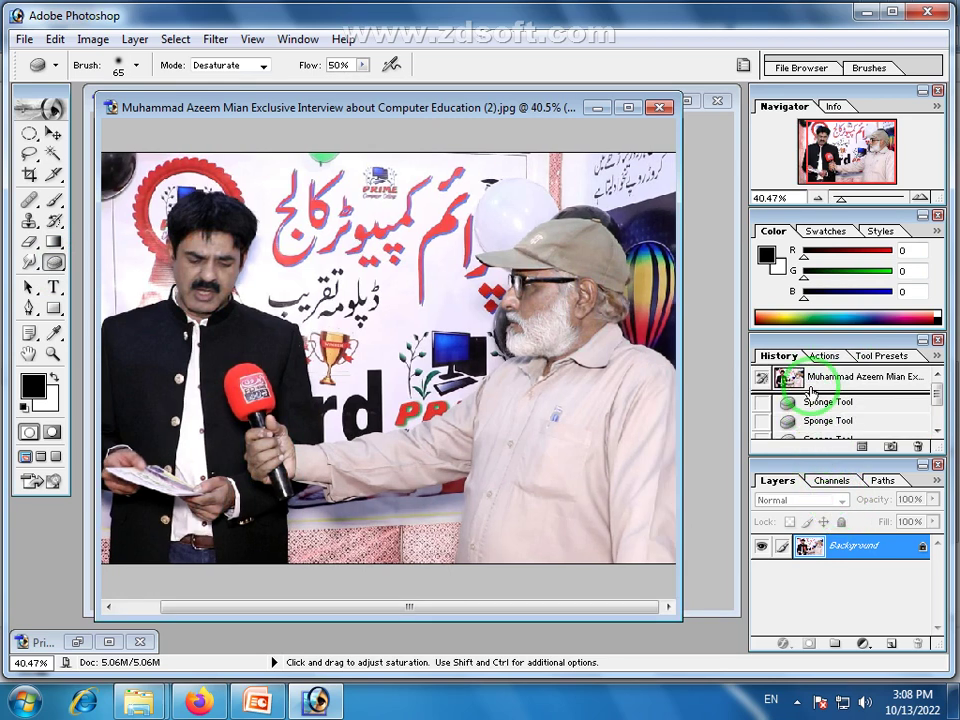
{"action": "scroll", "coordinate": [808, 384], "scroll_direction": "down", "scroll_amount": 2}
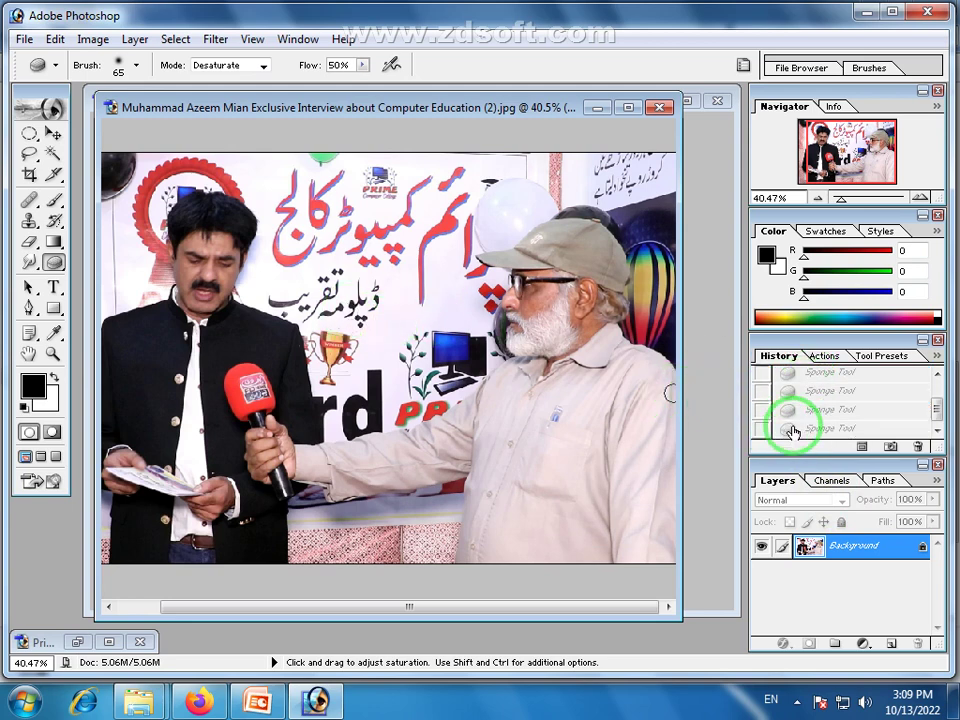
{"action": "left_click", "coordinate": [799, 430]}
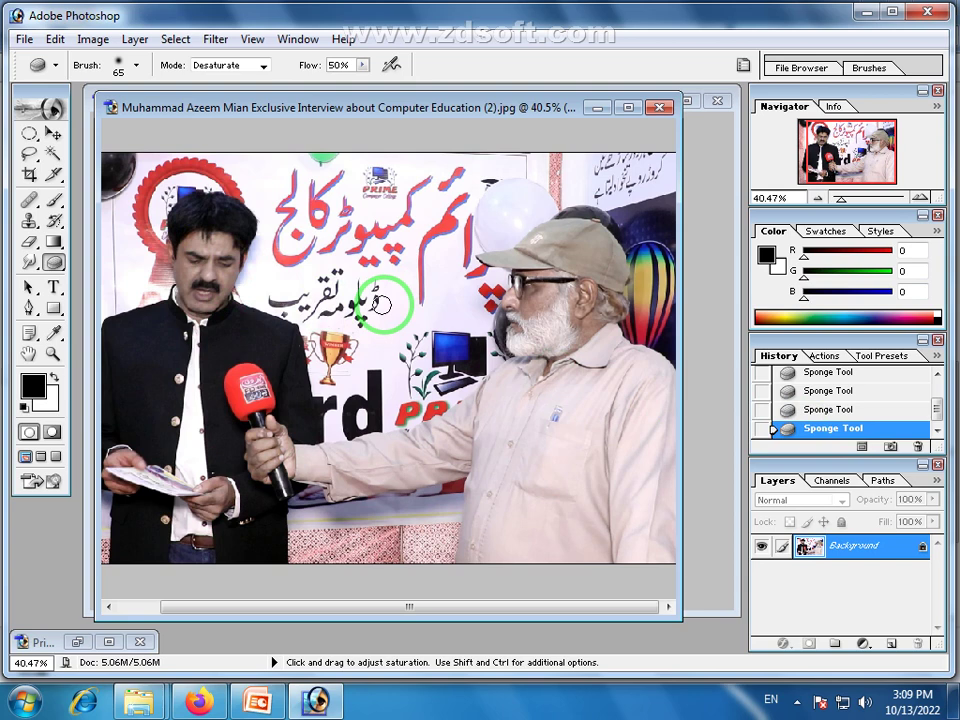
Examine the Blur, Sharpen and Smudge tool group, followed by the Dodge, Burn and Sponge tool group
{"action": "left_click", "coordinate": [29, 261]}
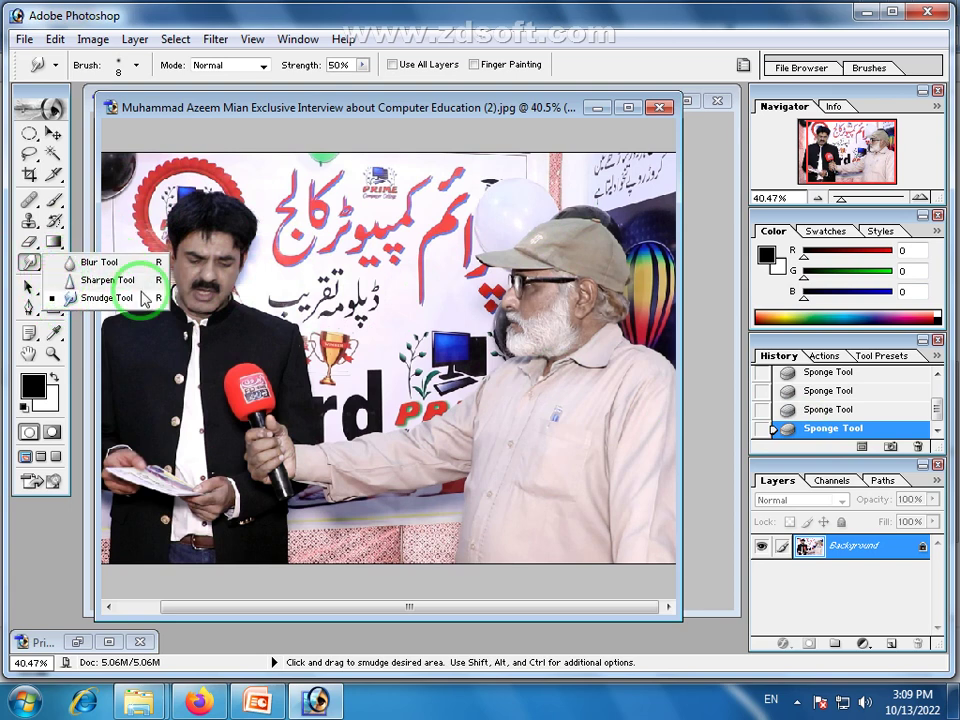
{"action": "left_click", "coordinate": [225, 107]}
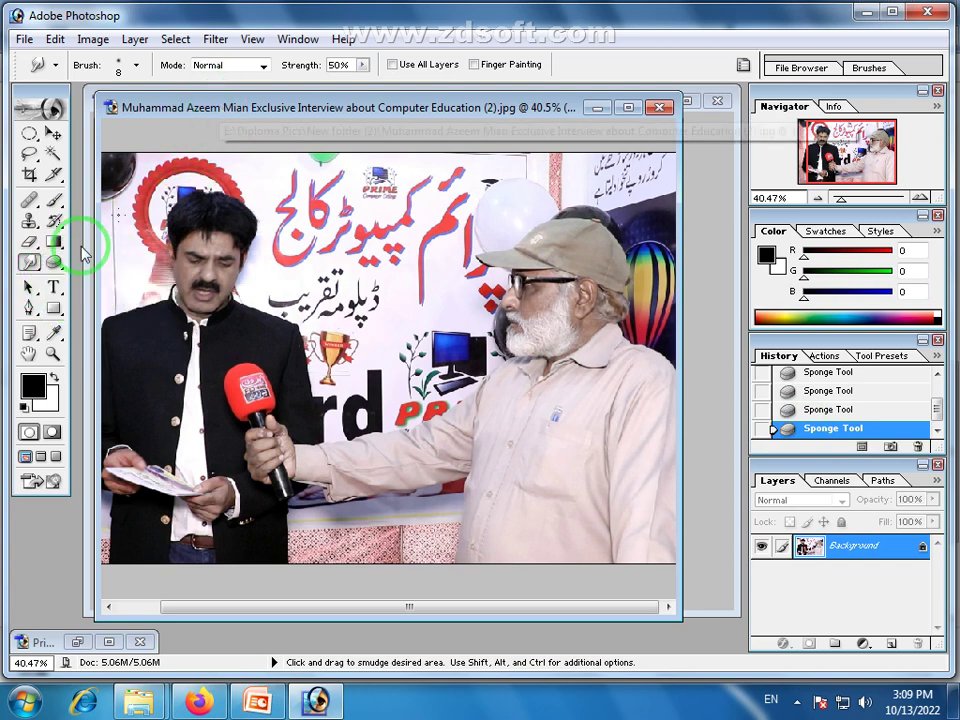
{"action": "left_click", "coordinate": [55, 264]}
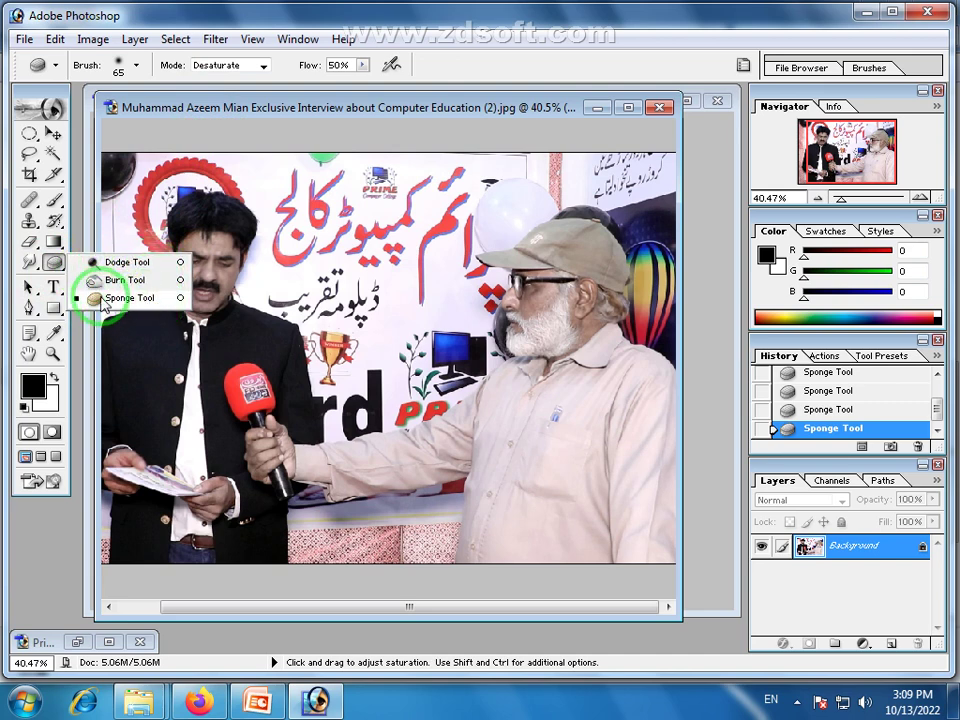
{"action": "left_click", "coordinate": [201, 114]}
Desaturate the dark-haired man's face further, from the forehead down to the collar, with the 65 px Sponge Tool at 50% flow
{"action": "left_click", "coordinate": [48, 263]}
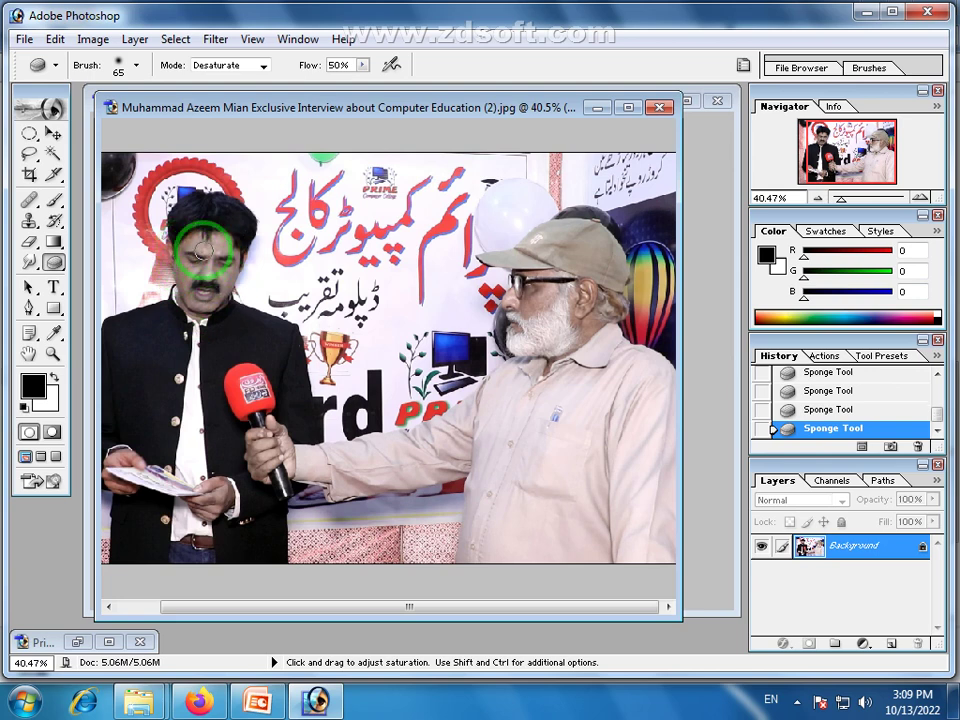
{"action": "mouse_move", "coordinate": [203, 248]}
{"action": "left_mouse_down"}
{"action": "mouse_move", "coordinate": [200, 232]}
{"action": "mouse_move", "coordinate": [214, 315]}
{"action": "mouse_move", "coordinate": [195, 321]}
{"action": "left_mouse_up"}
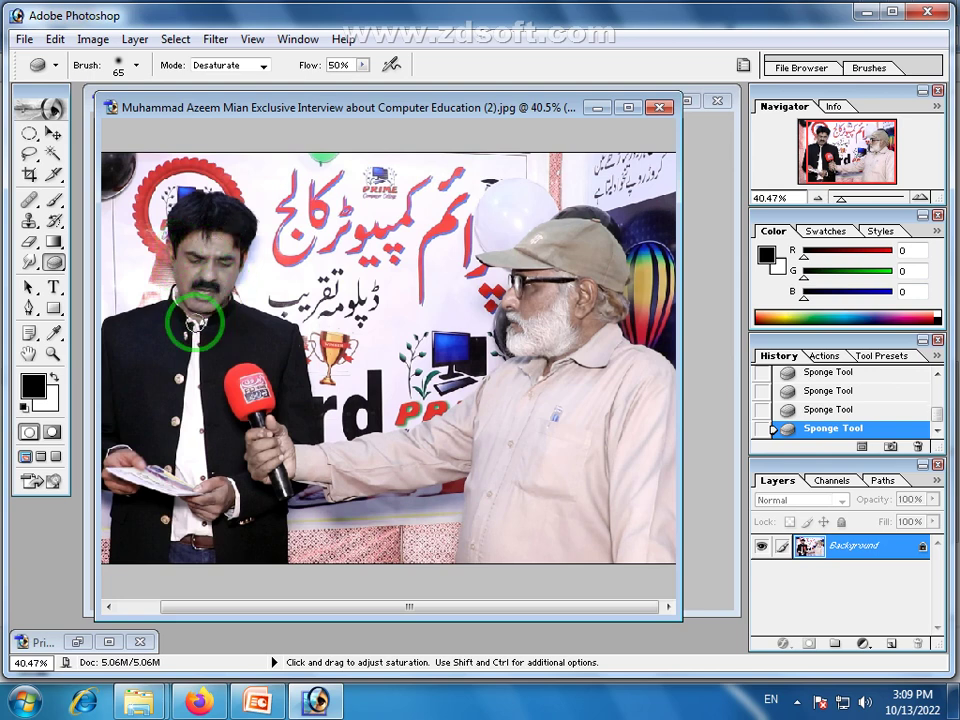